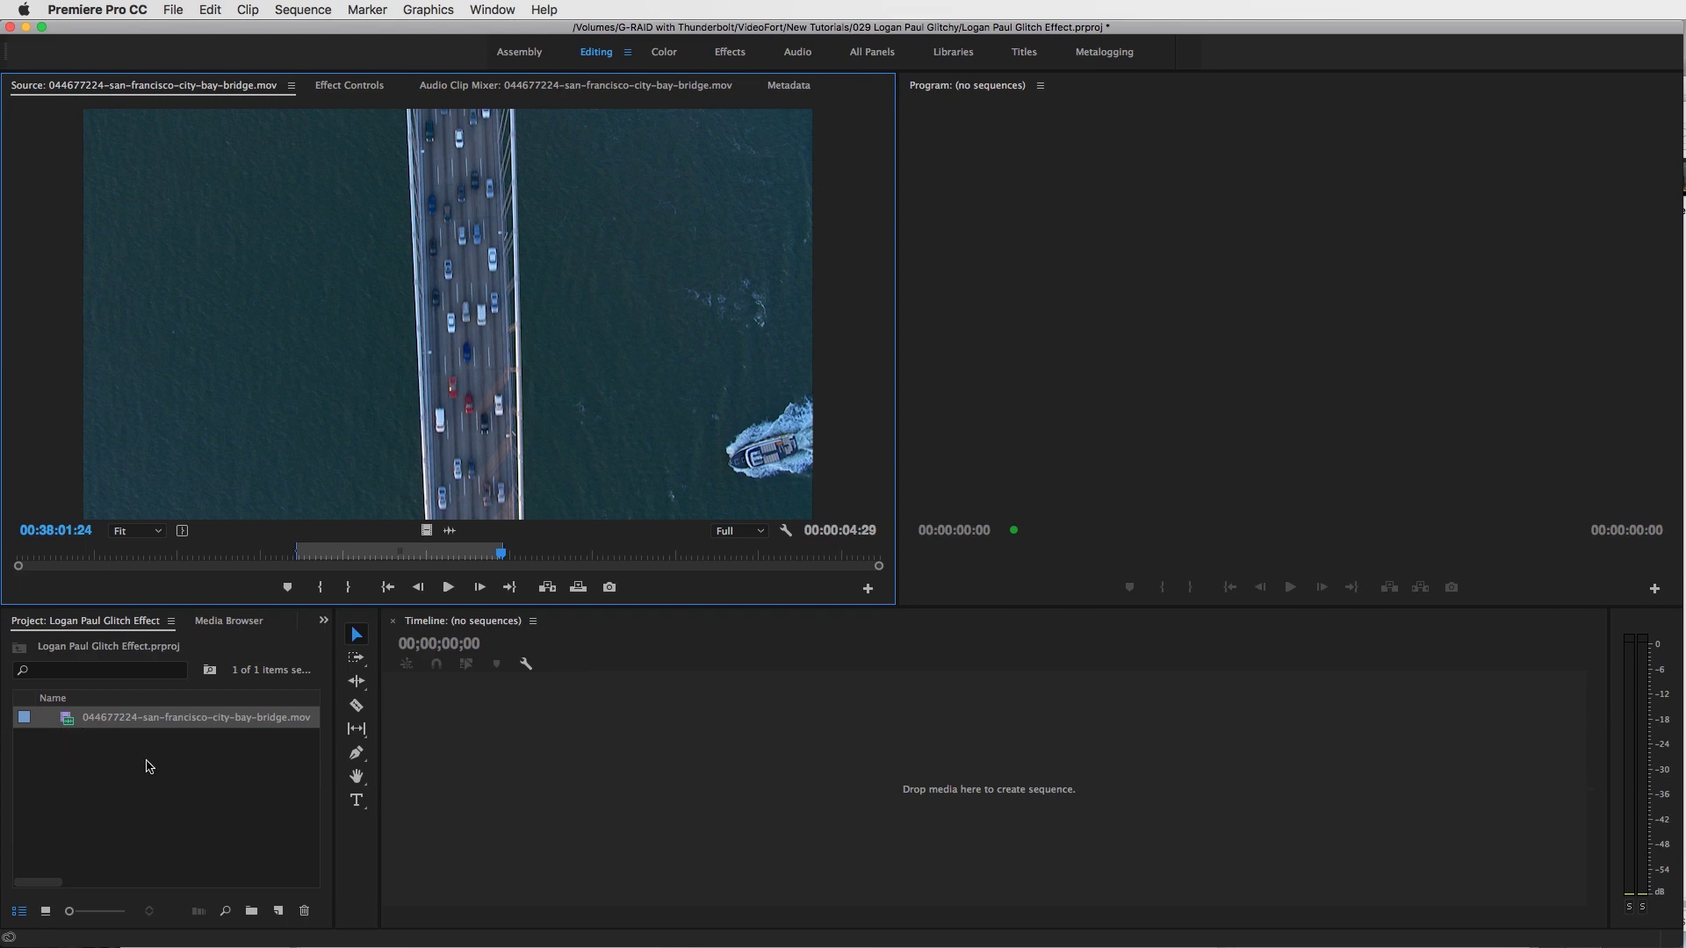
Step: Create a new sequence from the bay bridge clip and scrub partway in to preview a frame
click(68, 720)
drag(68, 720, 281, 911)
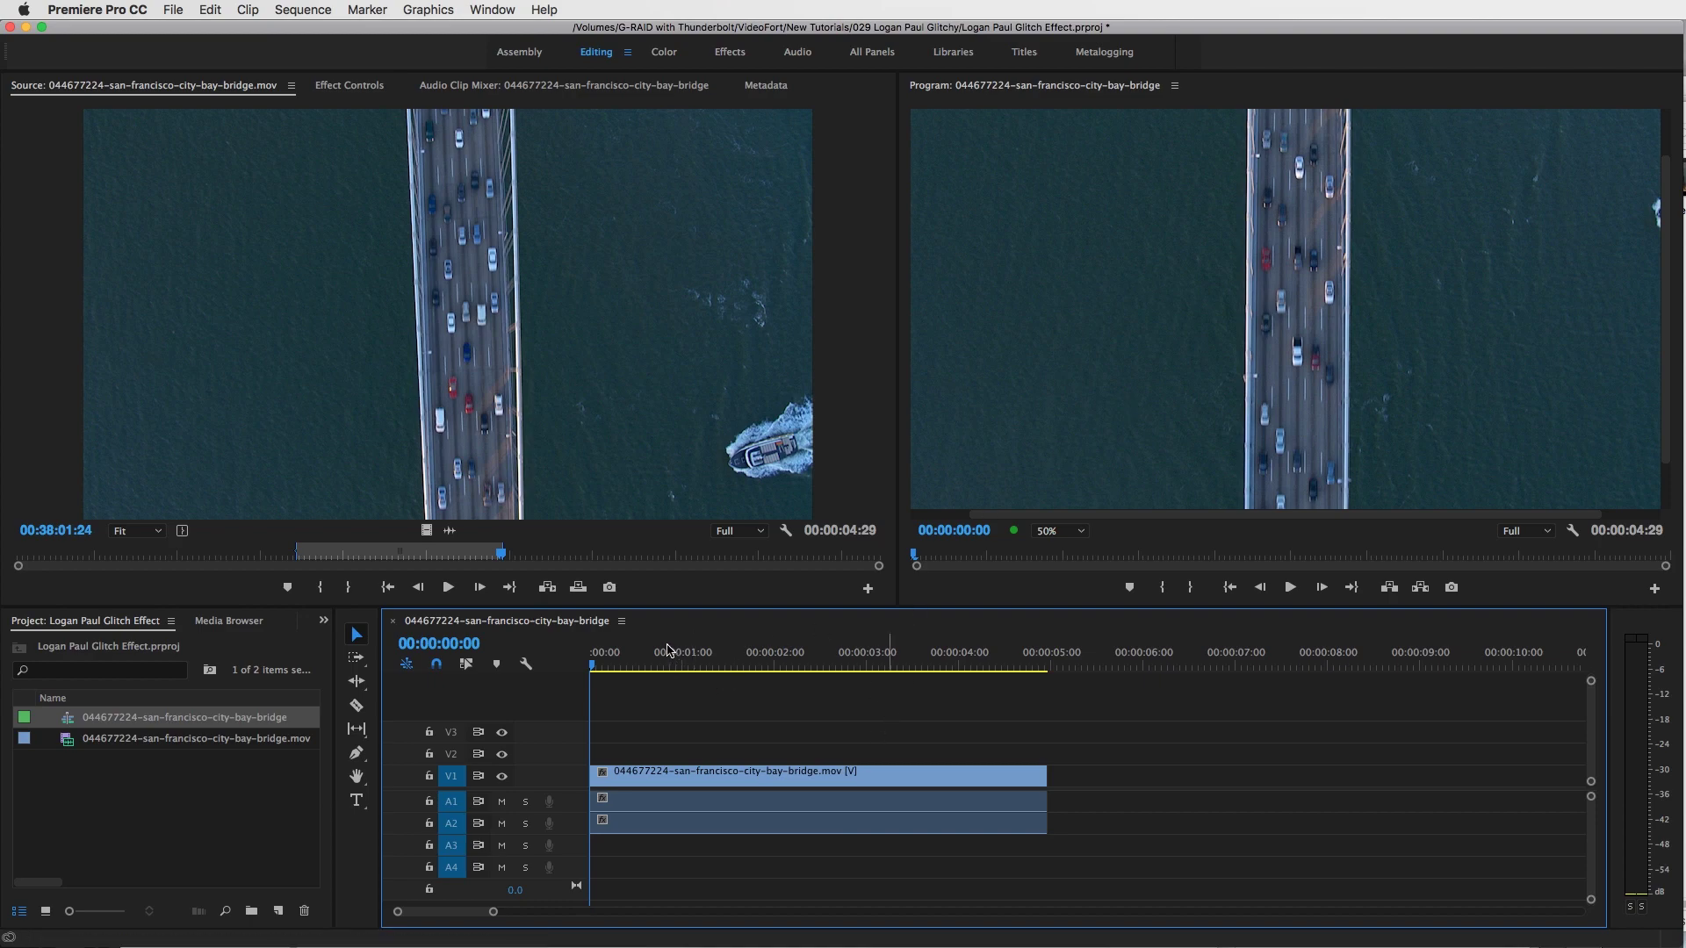
drag(665, 657, 786, 680)
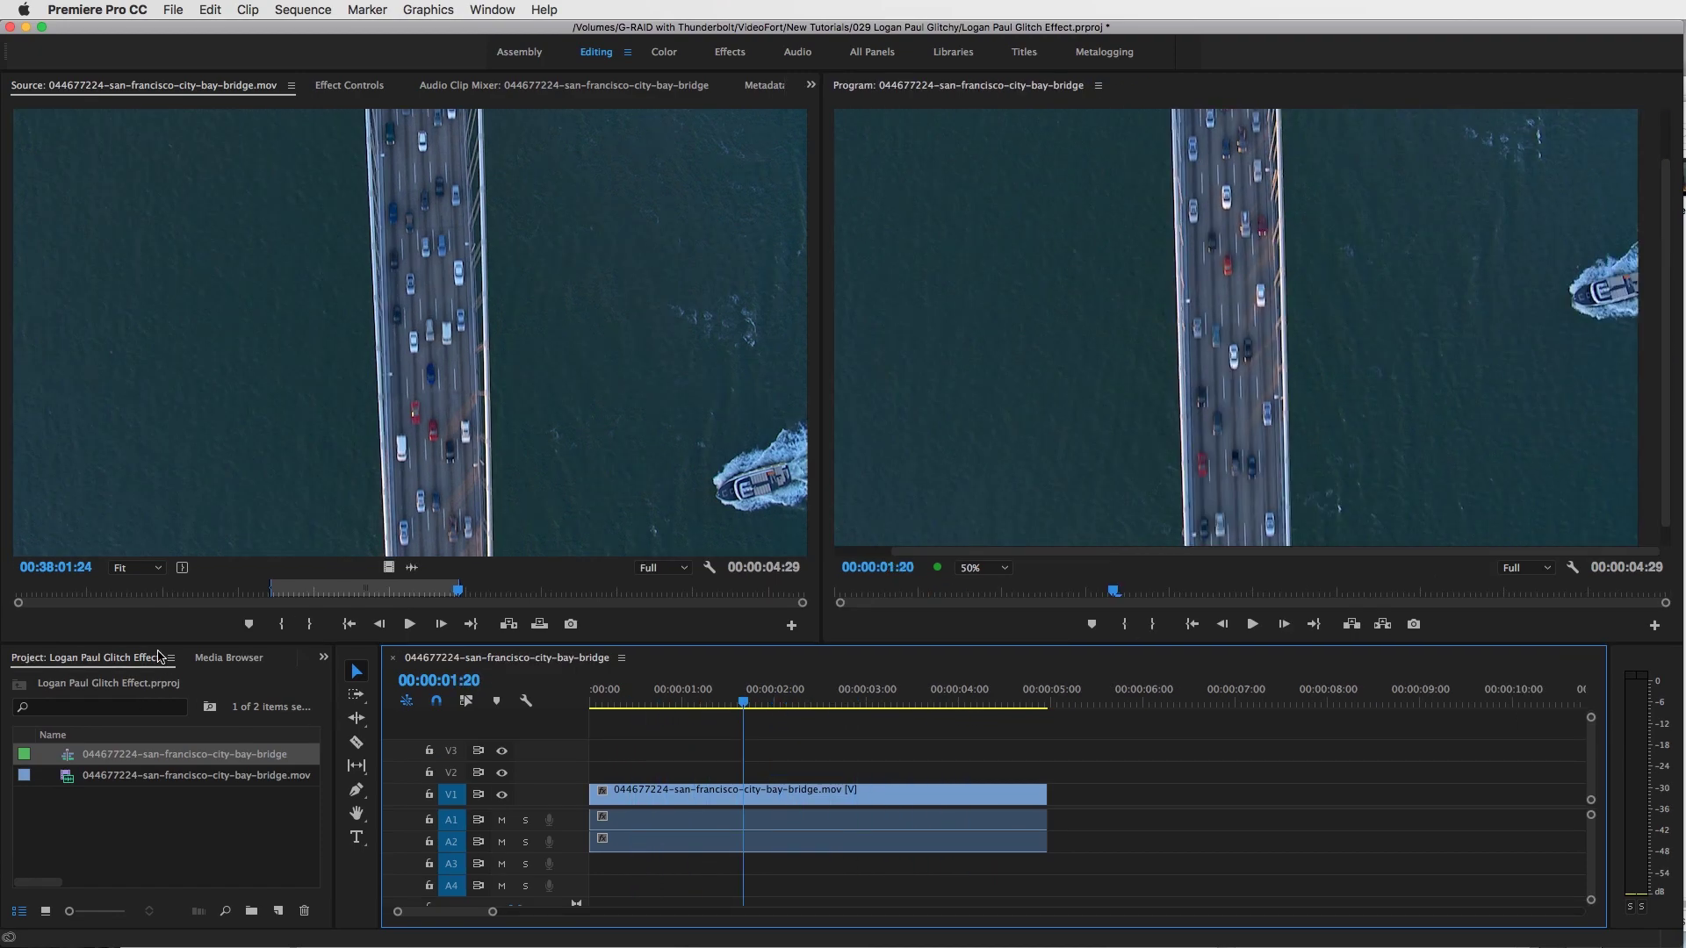
Step: Apply Paint Bucket from the Effects panel to the V1 bridge clip and show its Effect Controls
click(324, 657)
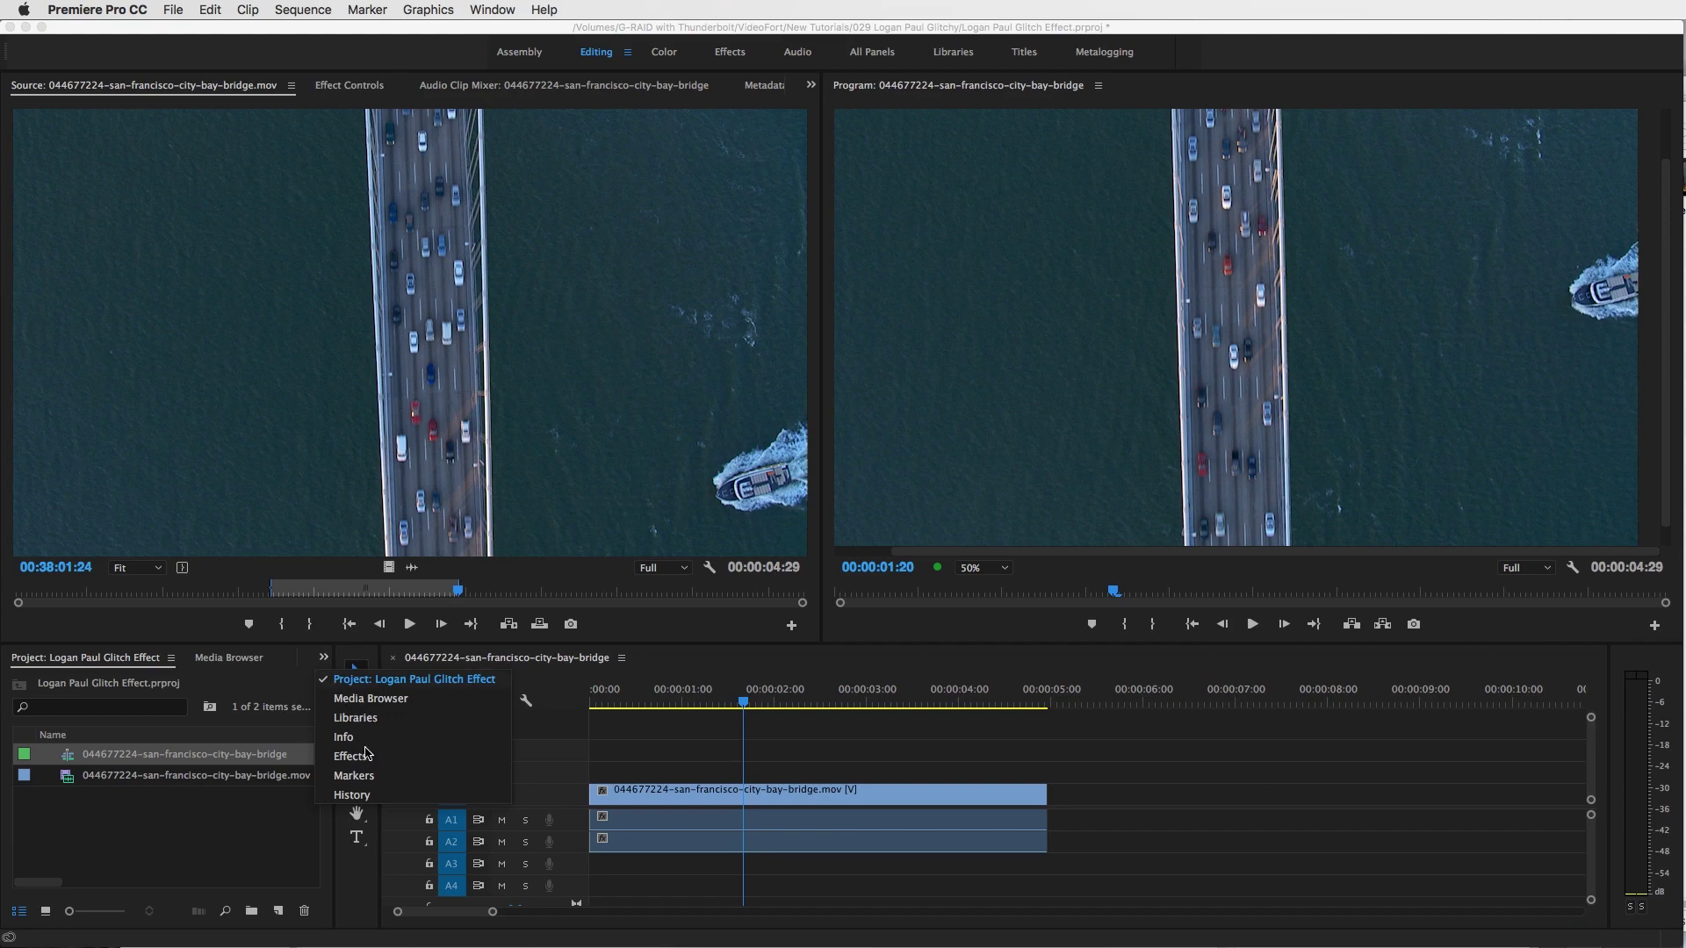
click(368, 760)
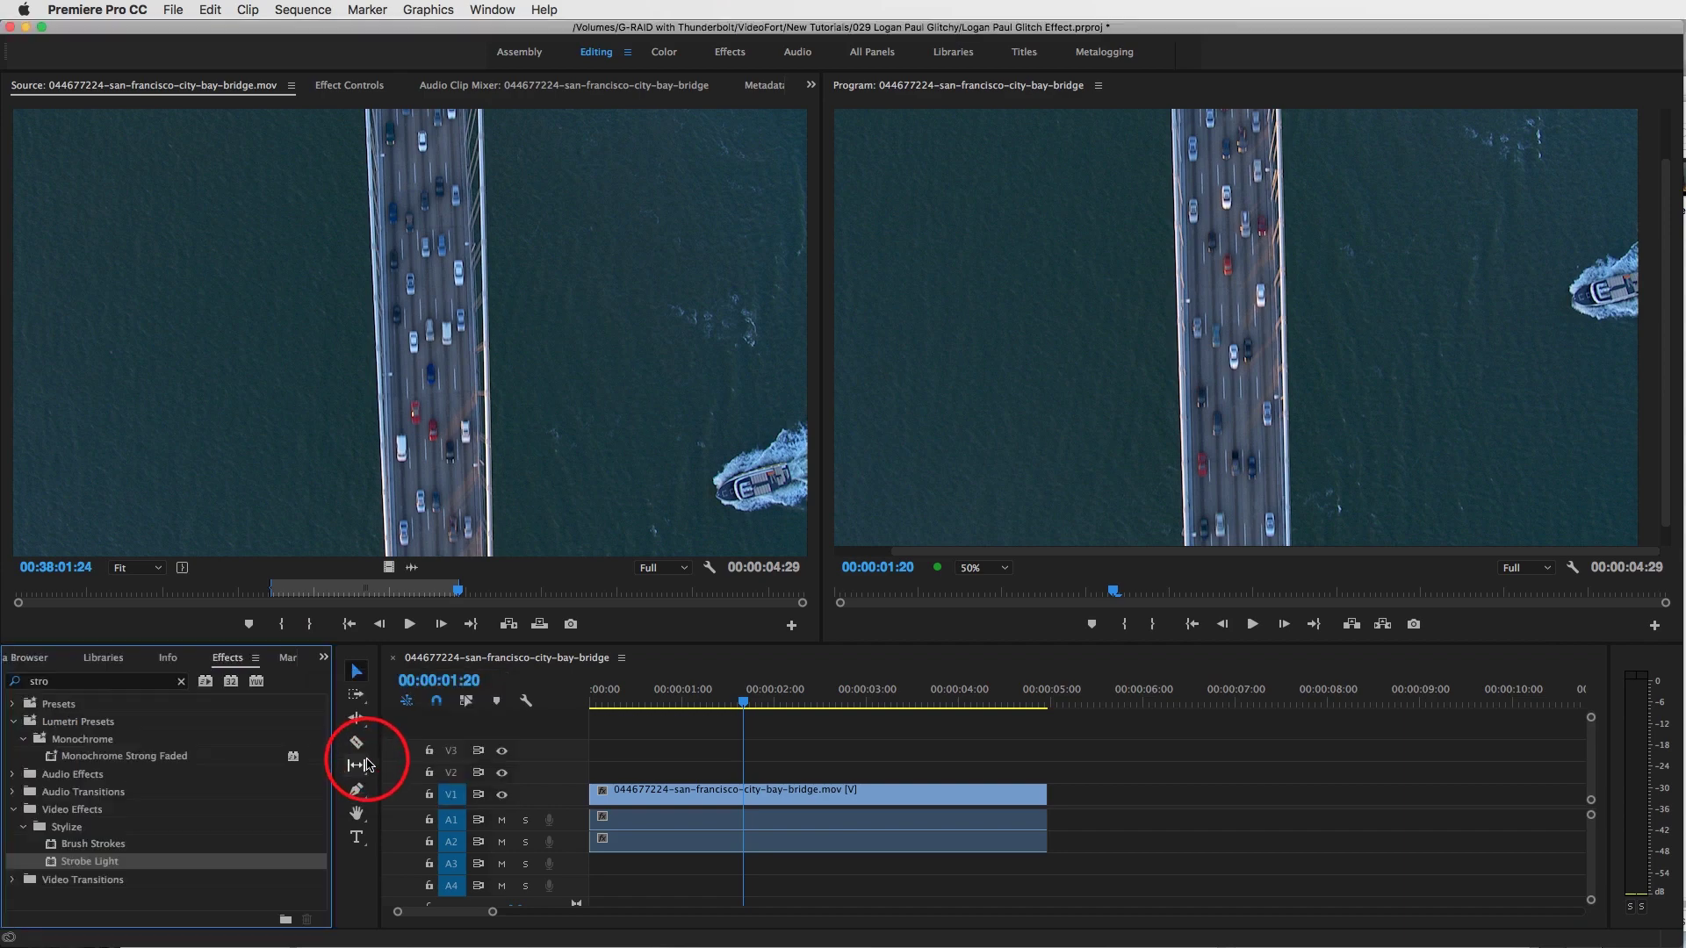
click(179, 683)
click(179, 682)
click(146, 680)
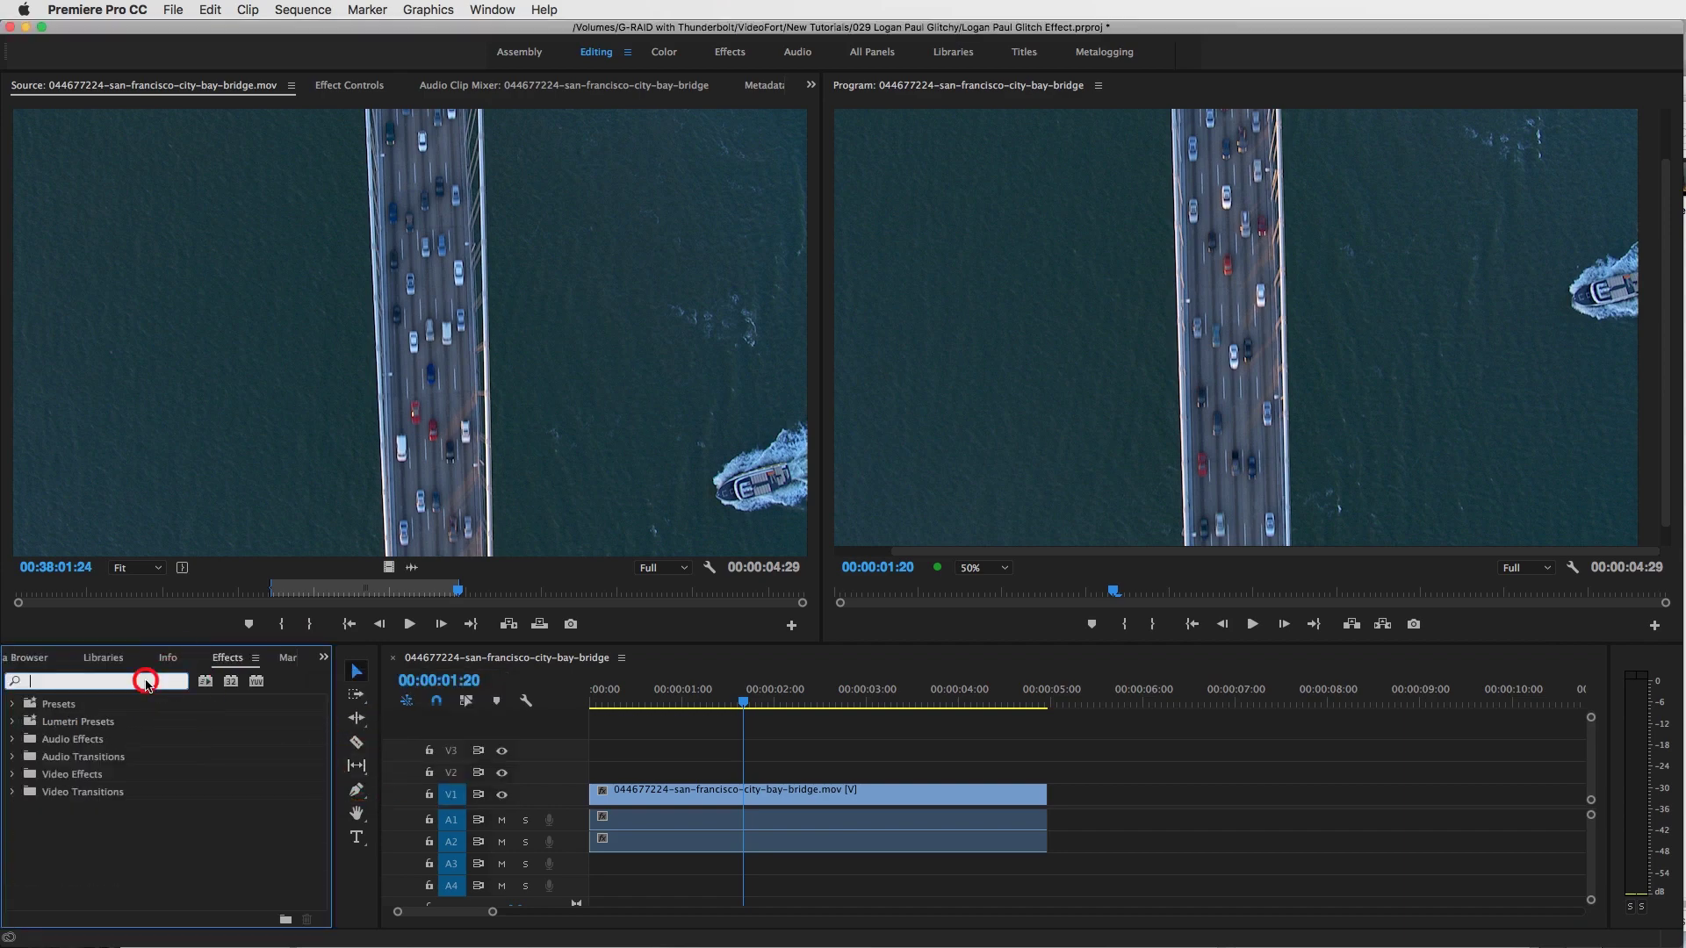
text(paint)
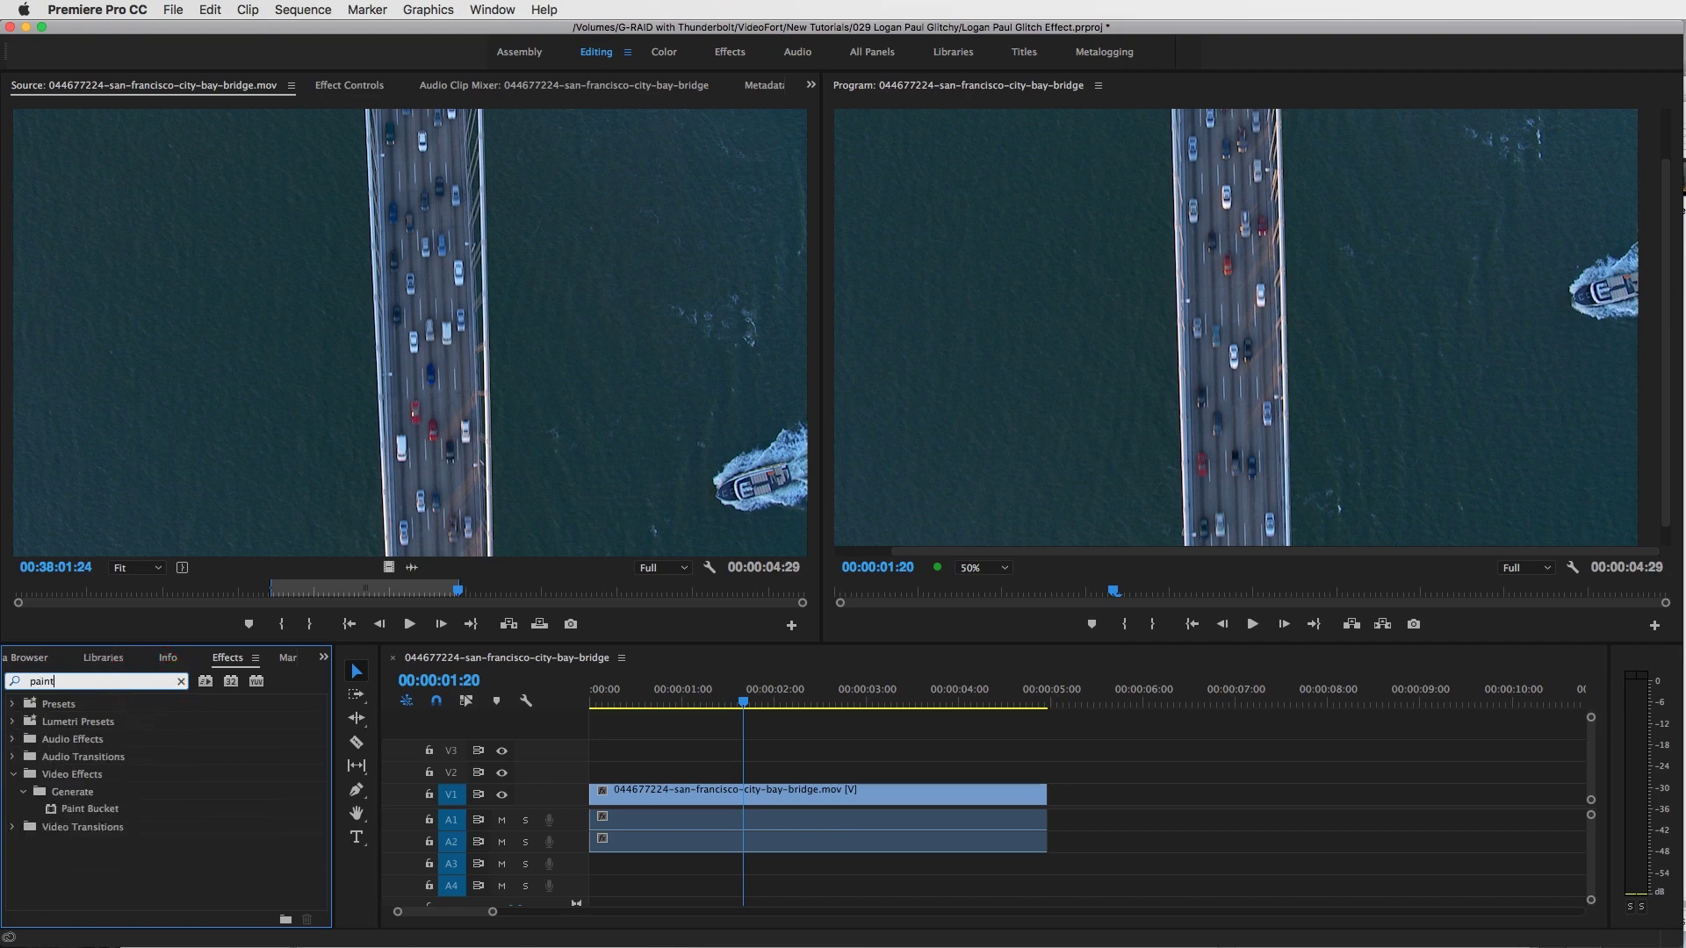
mouse_move(54, 811)
mouse_down()
mouse_move(873, 772)
mouse_move(863, 792)
mouse_up()
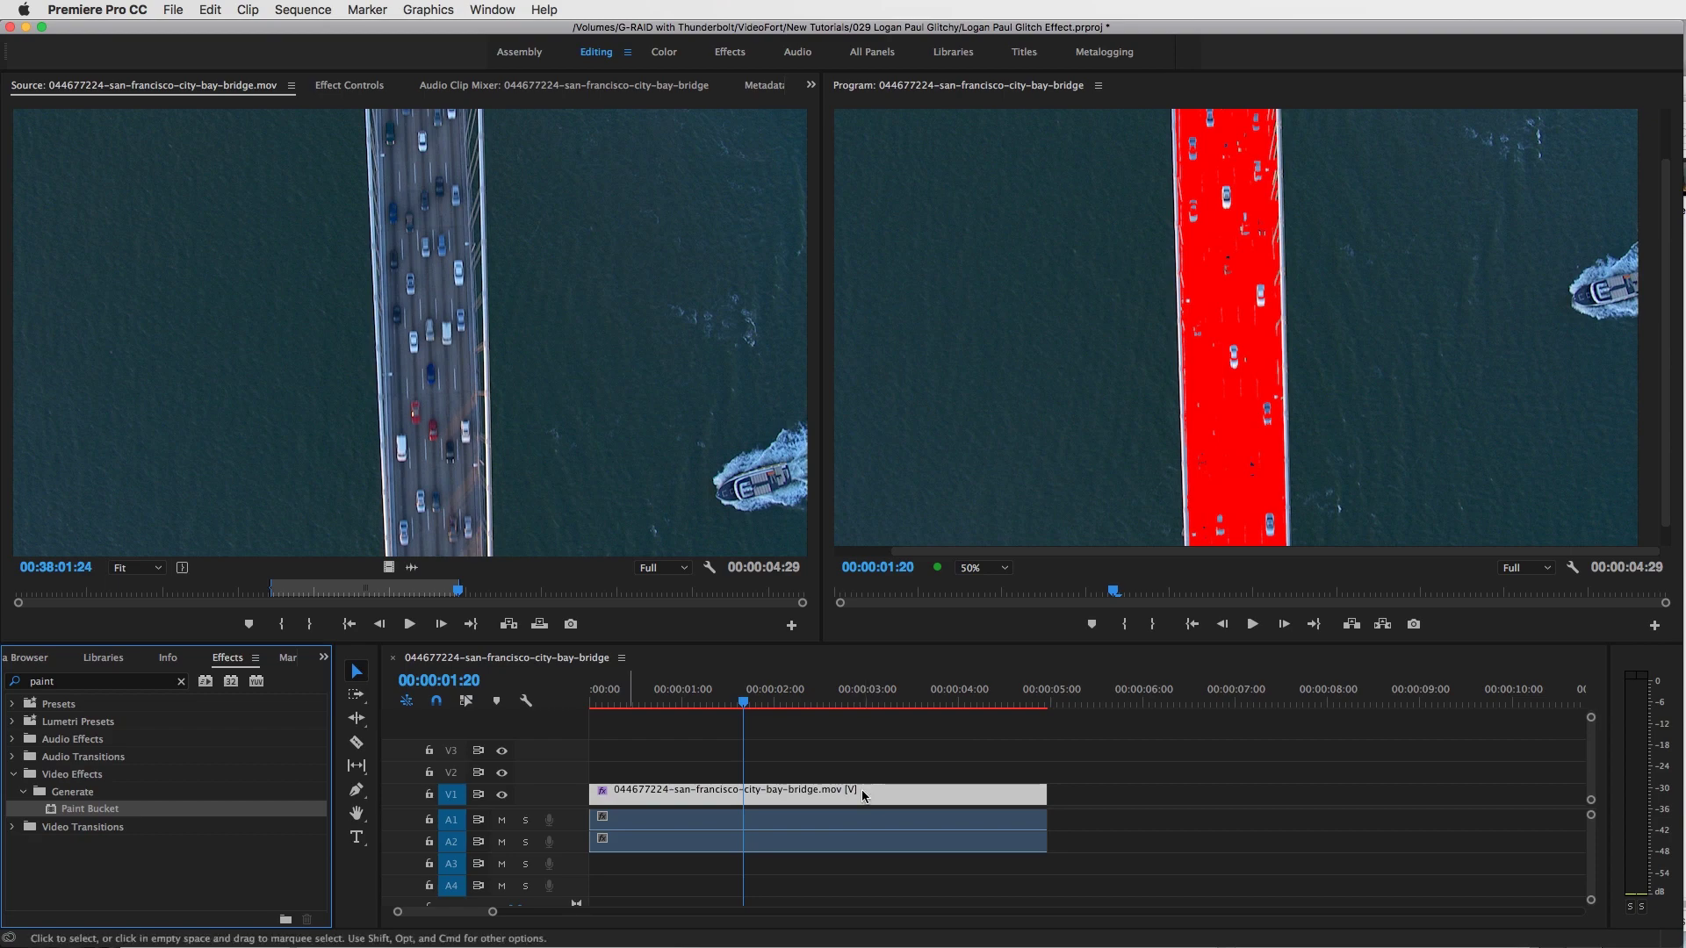
click(866, 790)
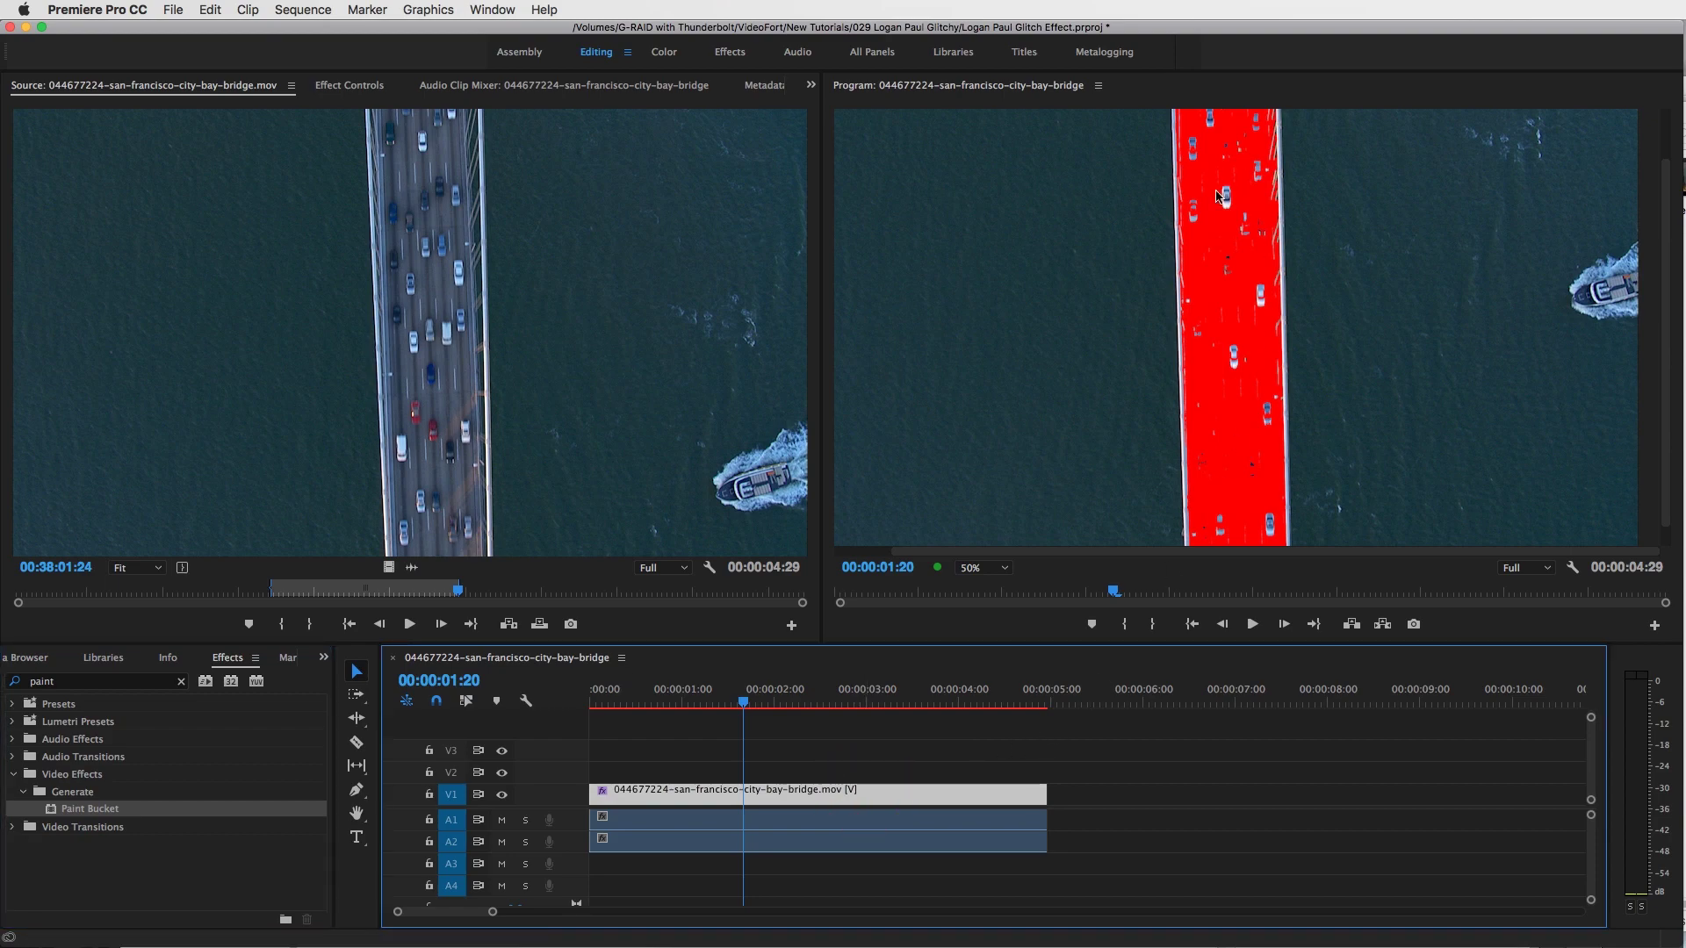
click(351, 84)
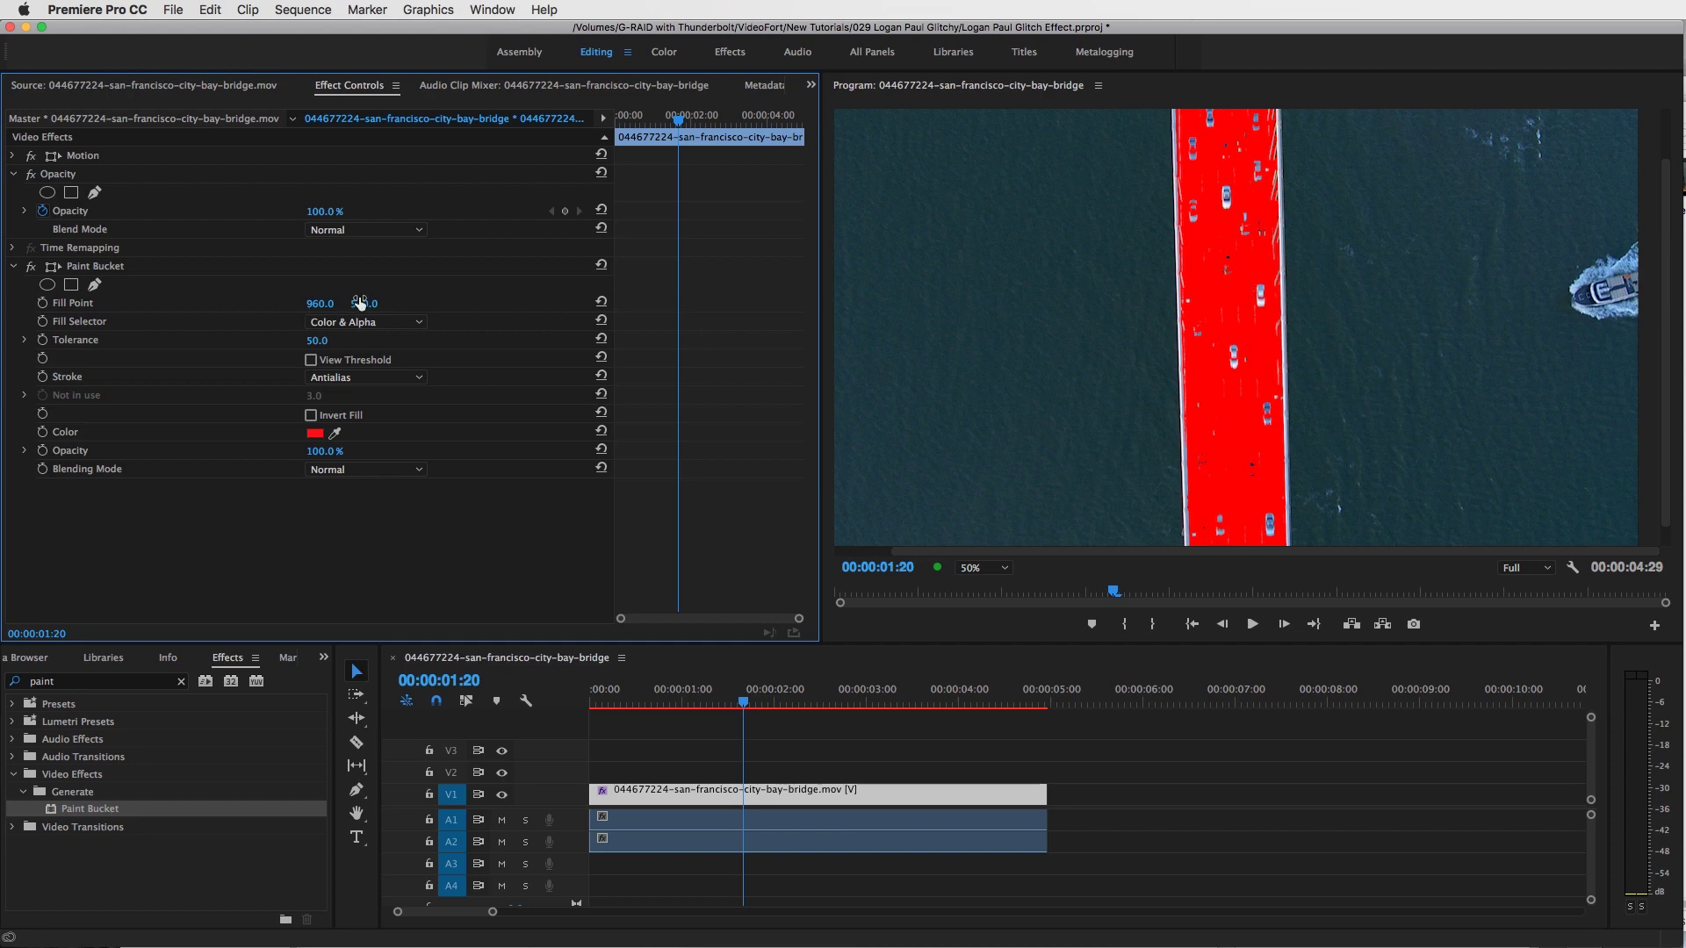
Step: Scrub the Paint Bucket Fill Point X to 858 so red floods the water left of the bridge
mouse_move(318, 307)
mouse_down()
mouse_move(295, 305)
mouse_move(359, 305)
mouse_move(293, 305)
mouse_up()
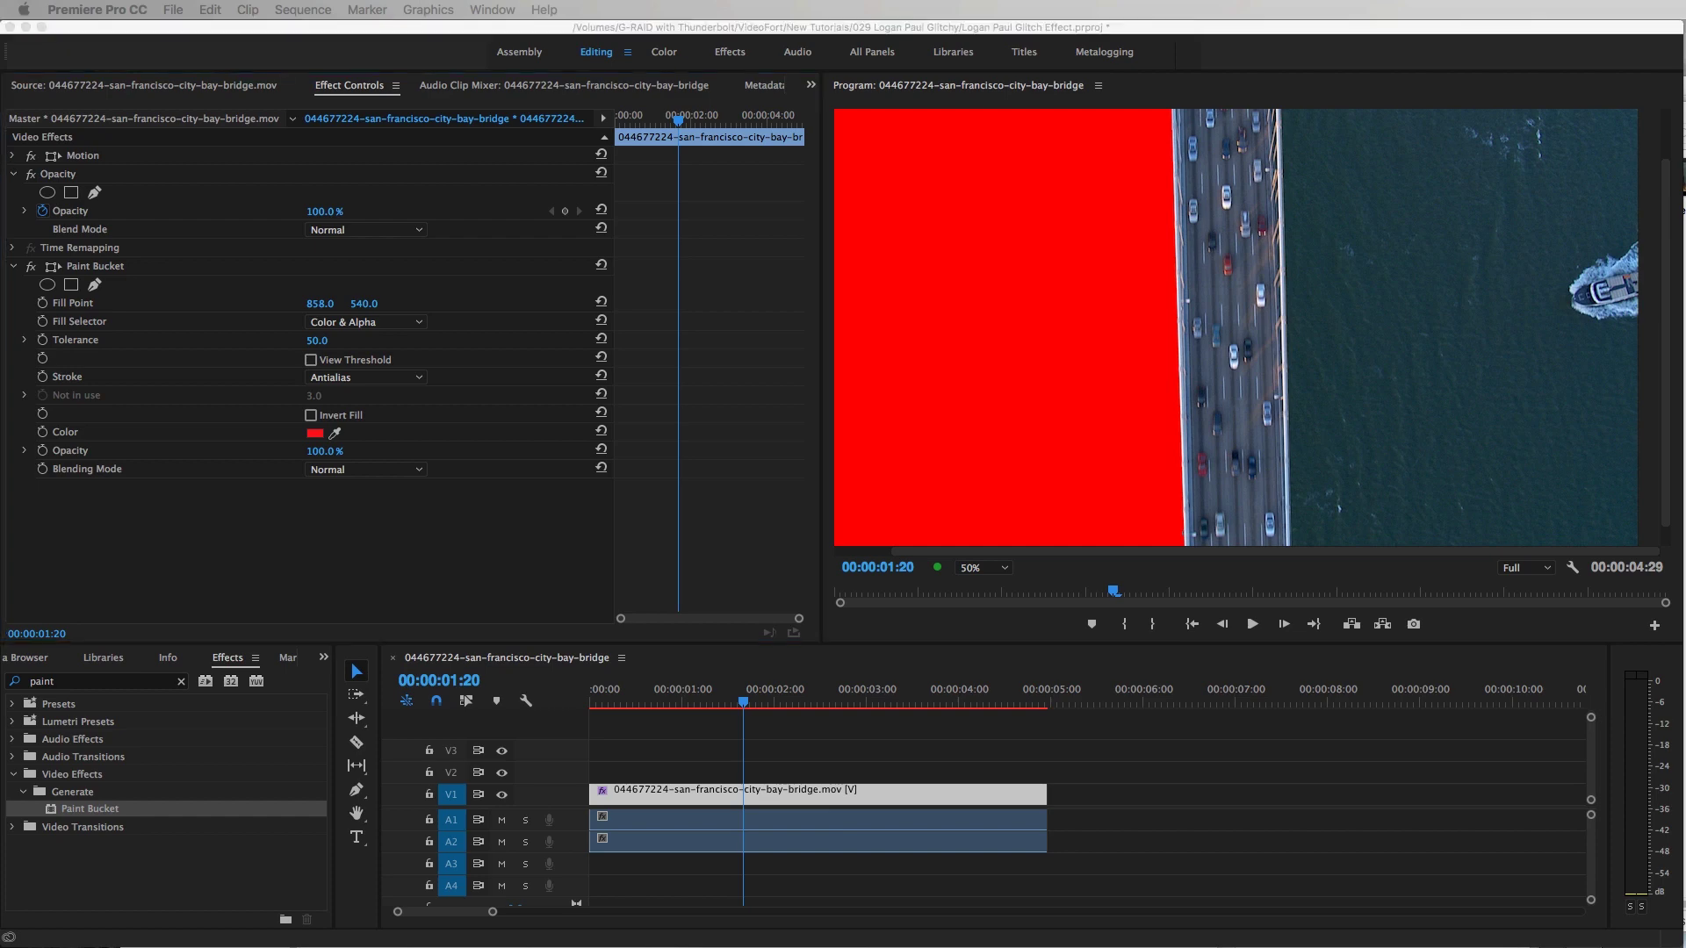
click(923, 364)
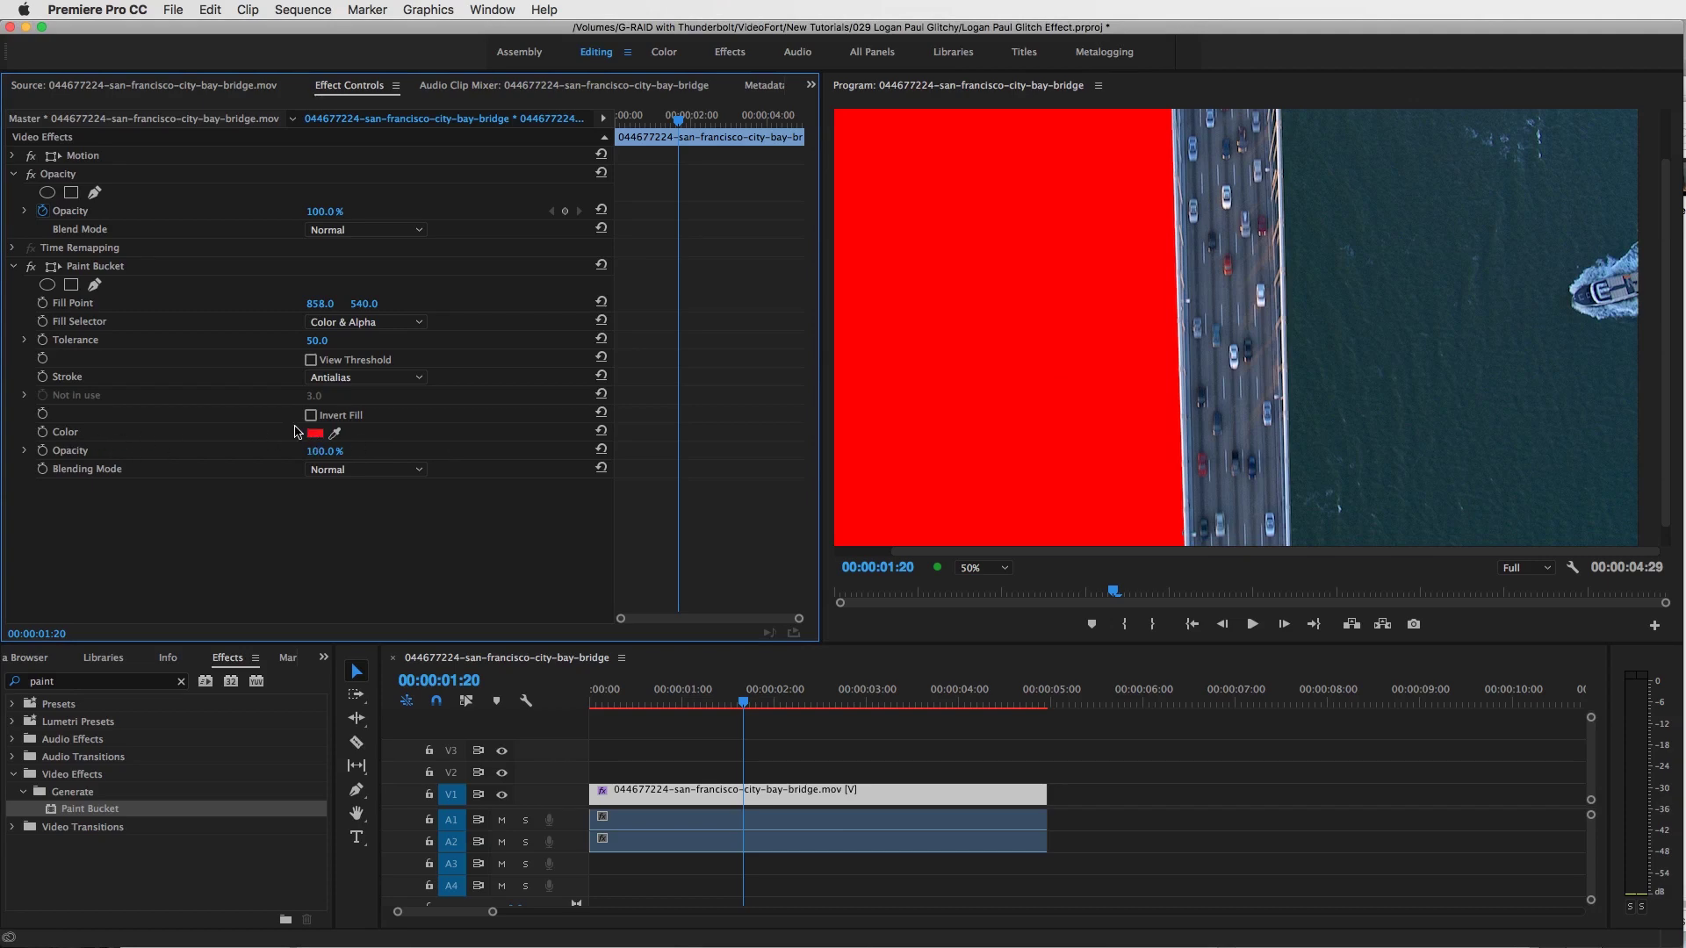
Step: Change the Paint Bucket fill colour to bright green #31FF00
click(313, 434)
click(315, 437)
drag(1561, 253, 1076, 256)
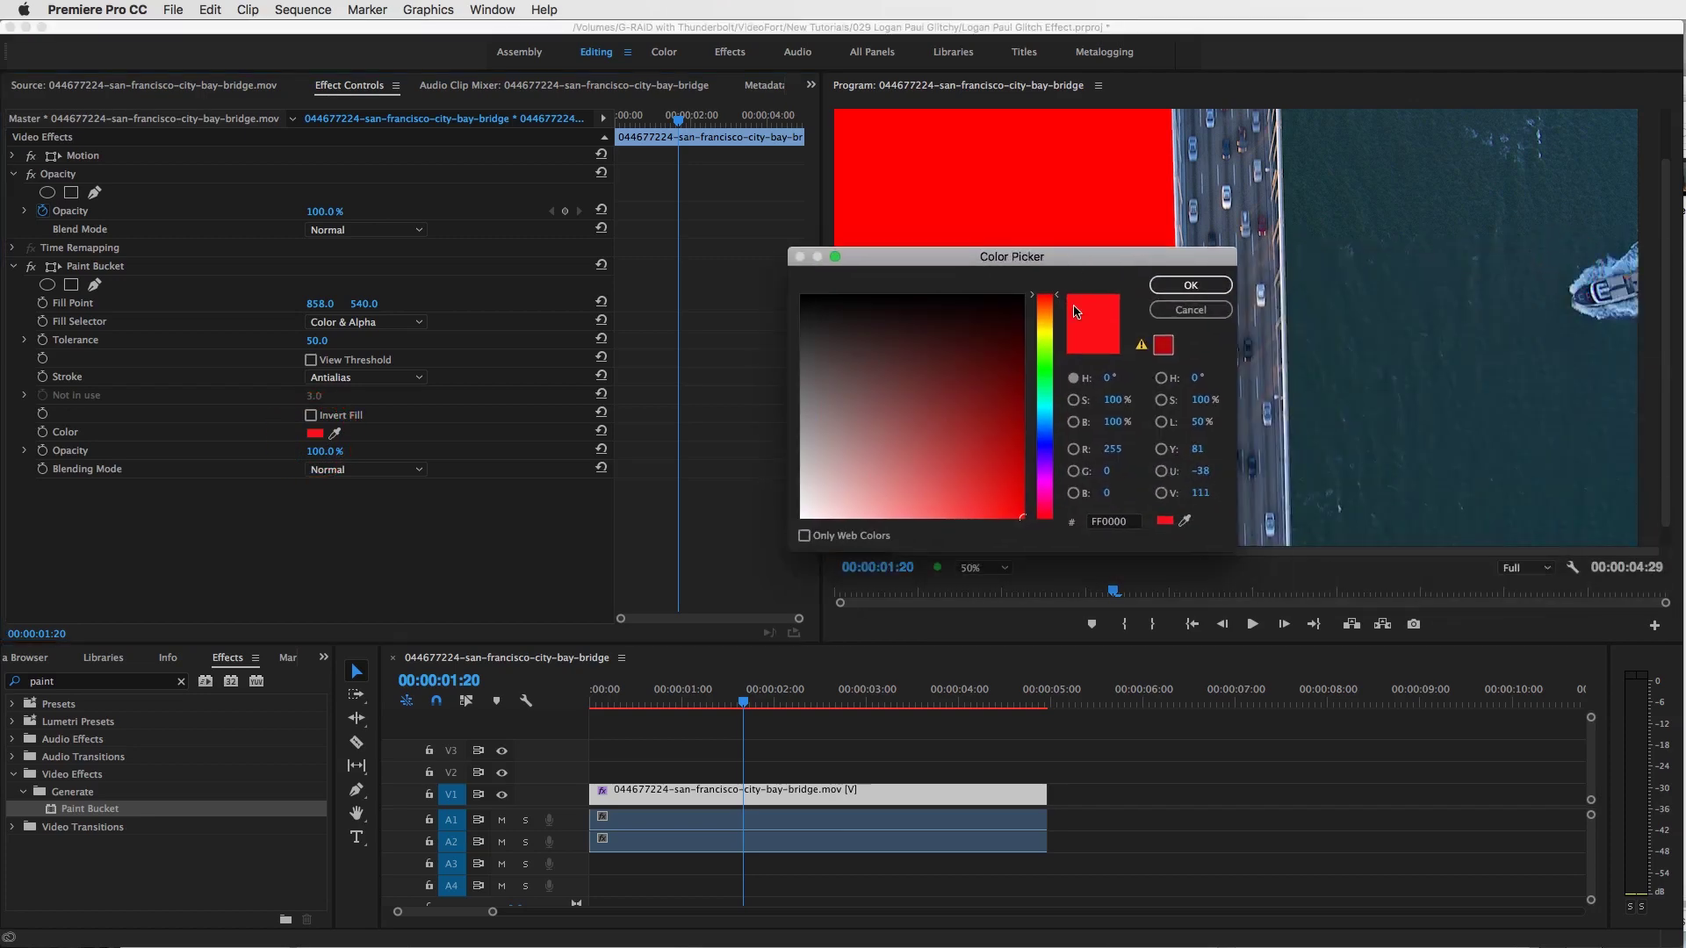
click(1045, 359)
drag(1001, 474, 1024, 522)
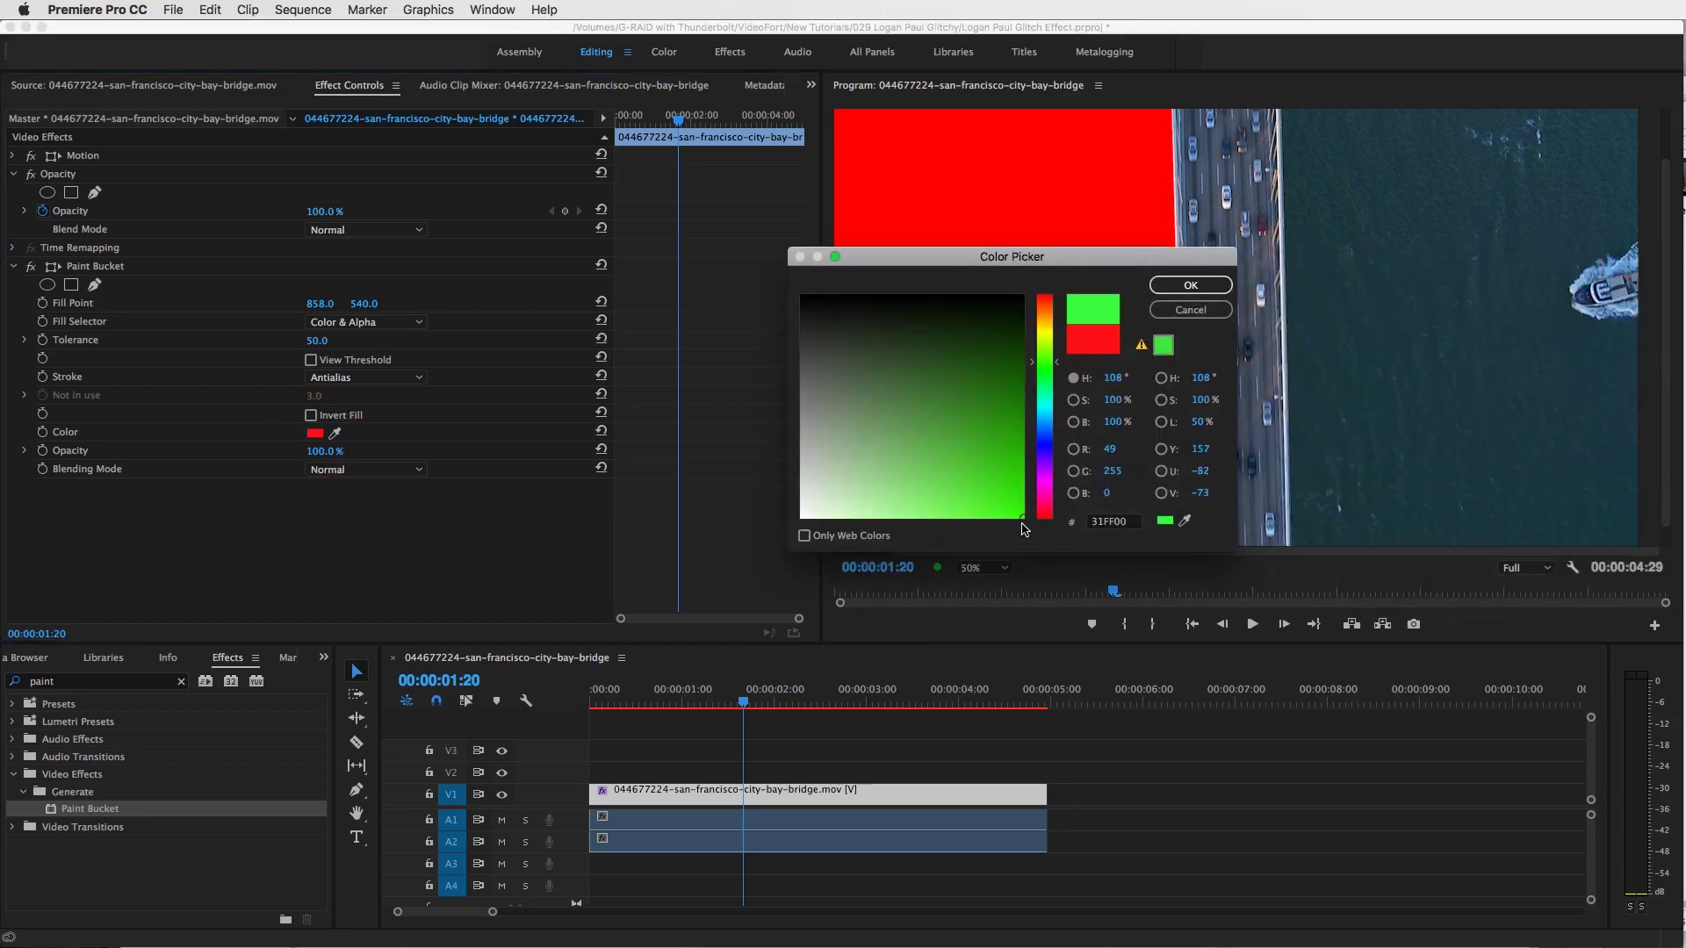
click(1189, 287)
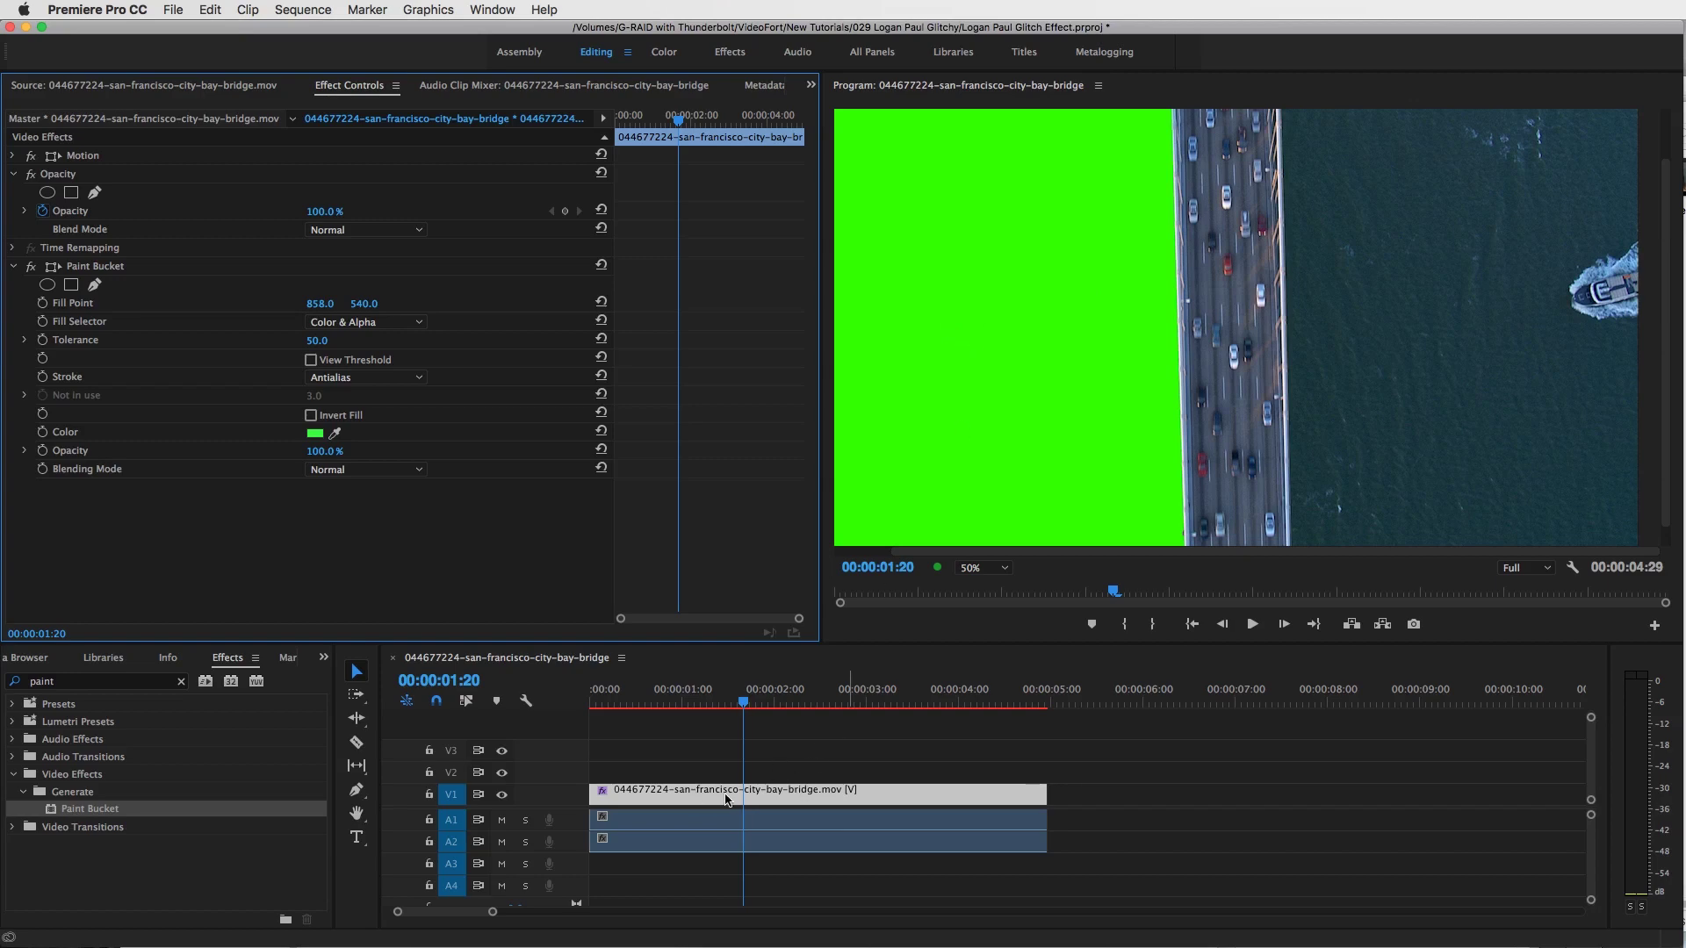
click(709, 817)
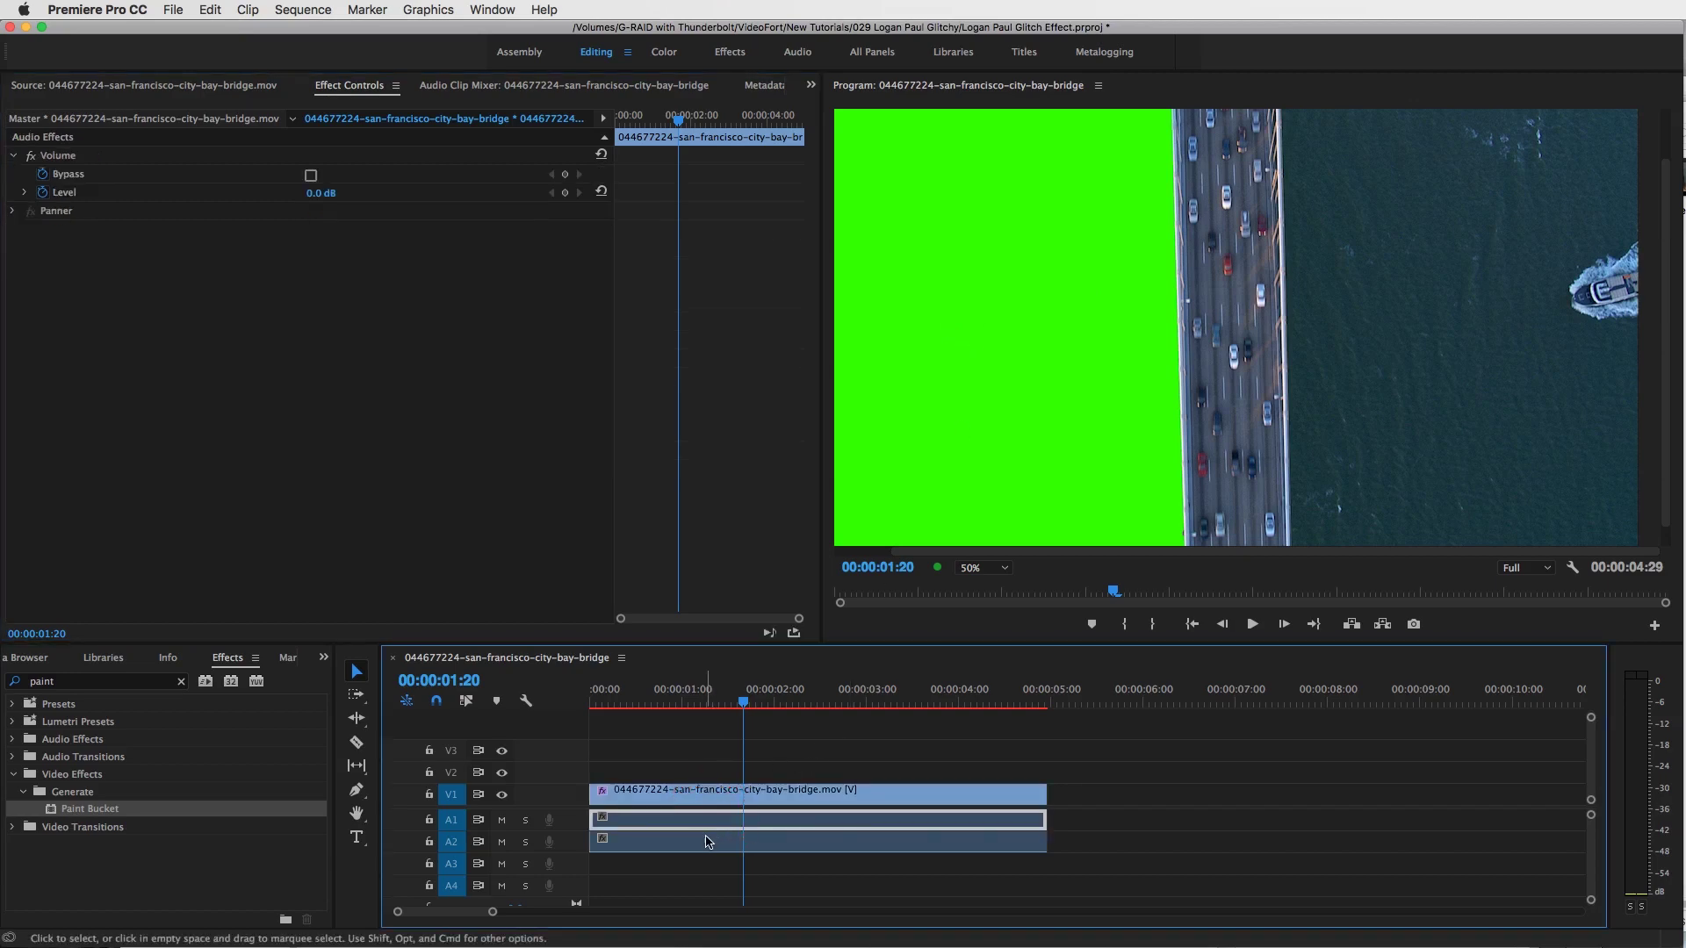
Step: Delete the bridge clip's audio and move its video up to track V3
alt+click(709, 836)
alt+click(710, 835)
key(Delete)
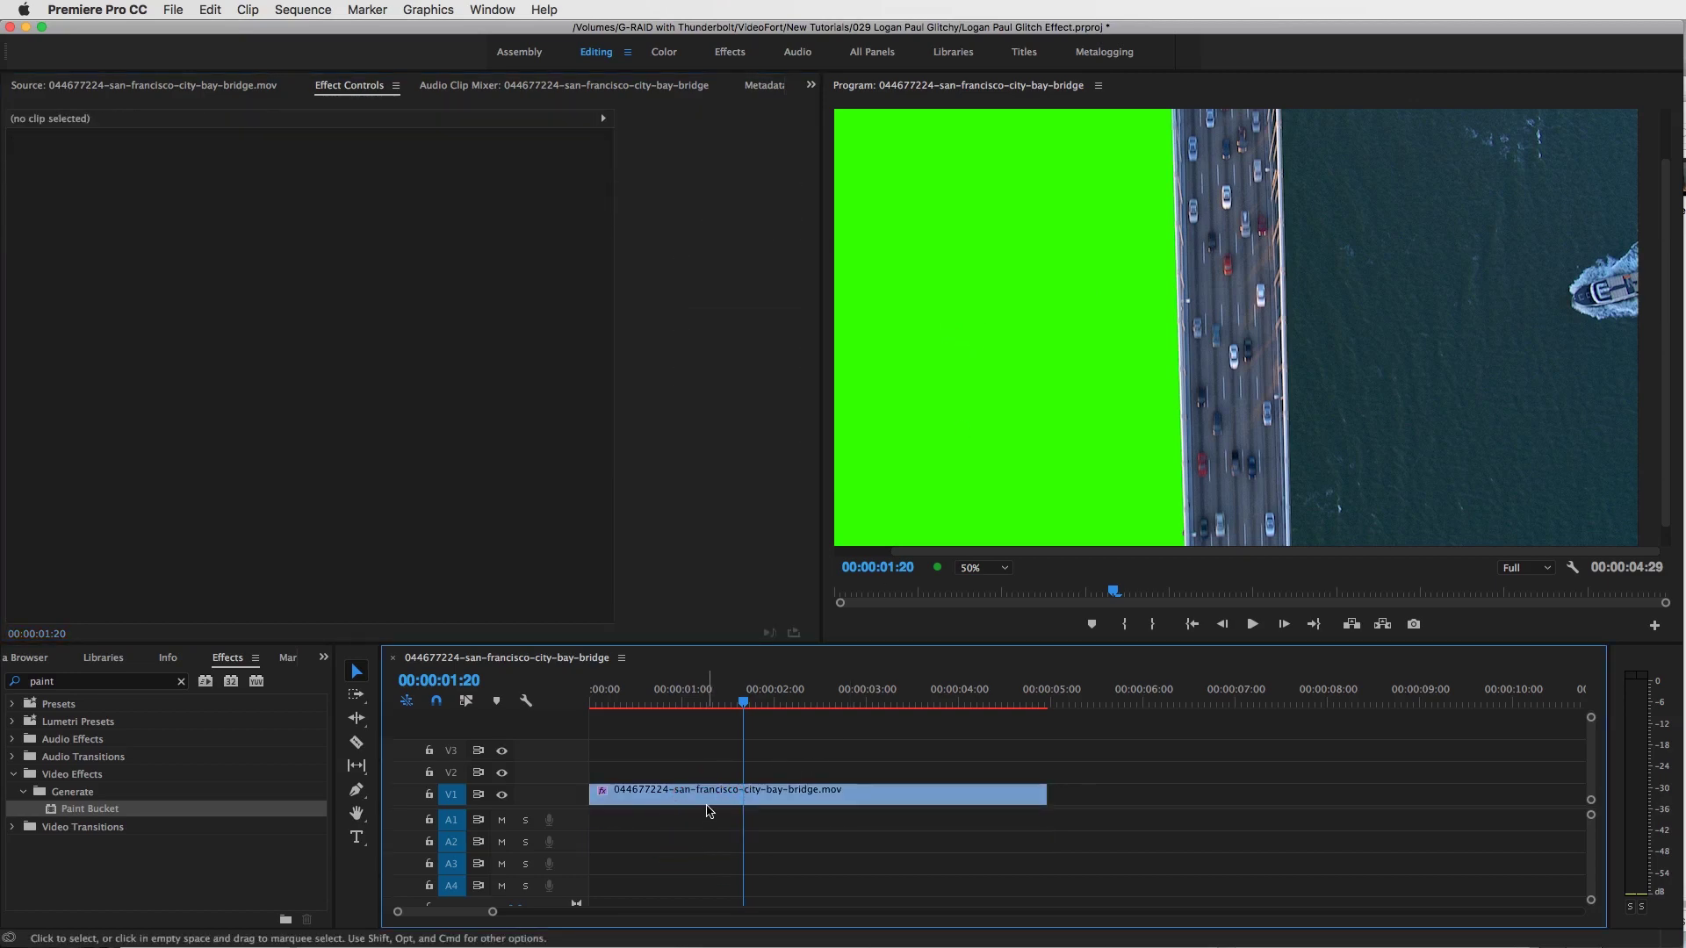
drag(825, 795, 822, 750)
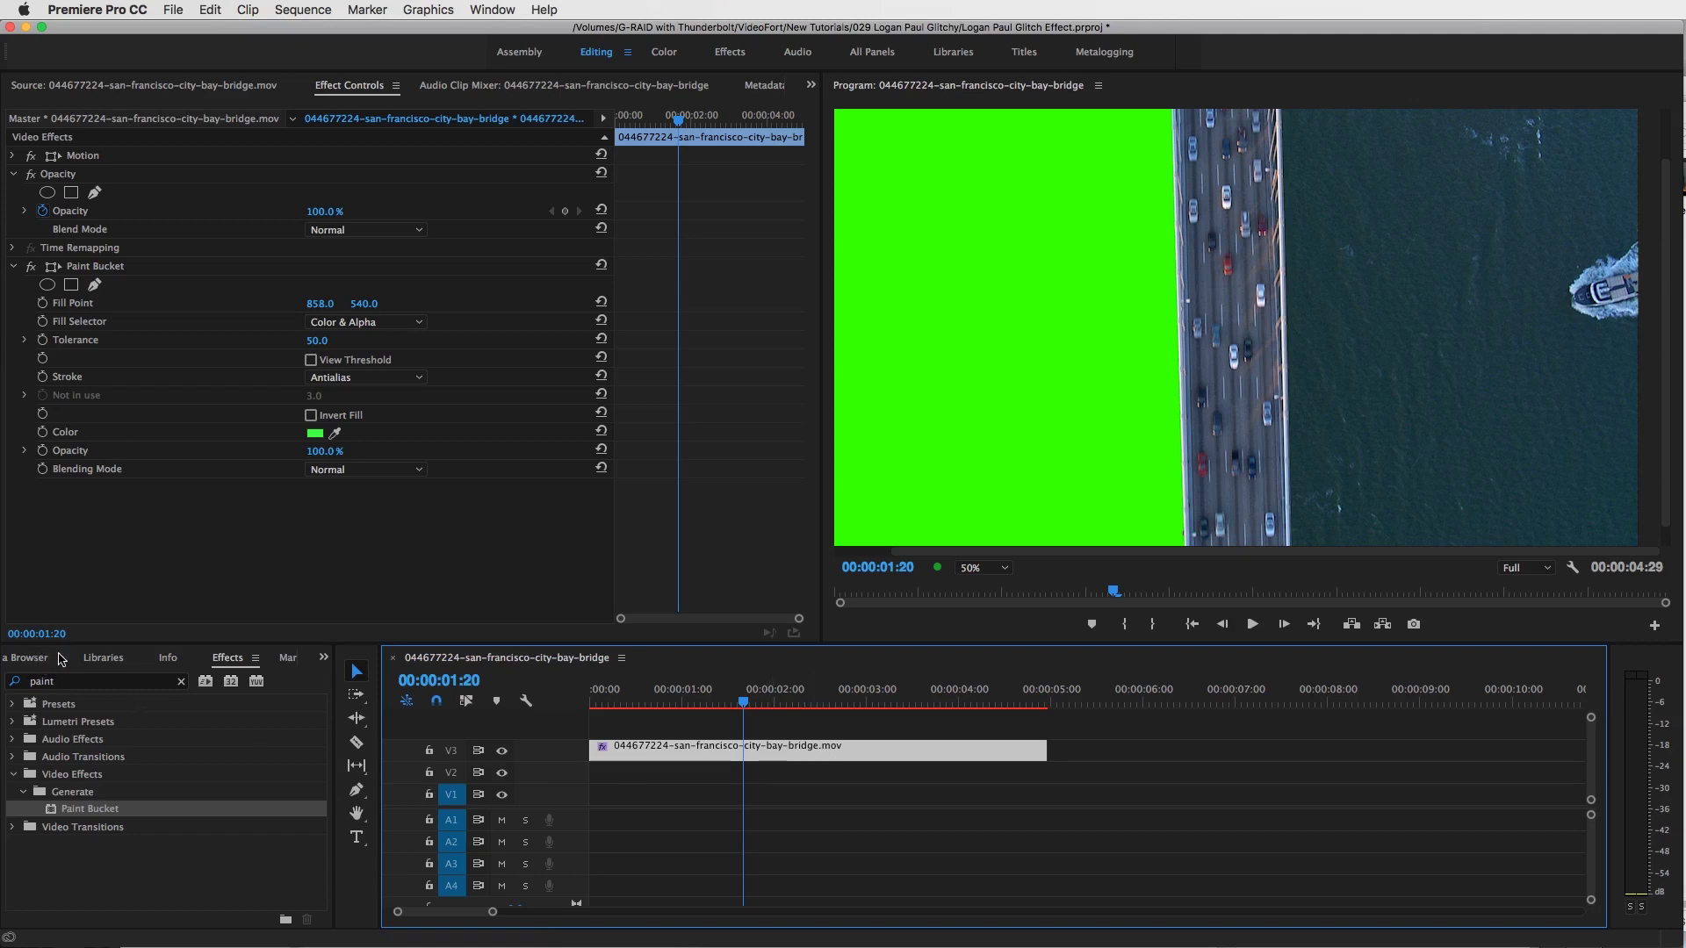
Step: Apply Color Key to the bridge clip and eyedrop the green fill to key it out
click(92, 681)
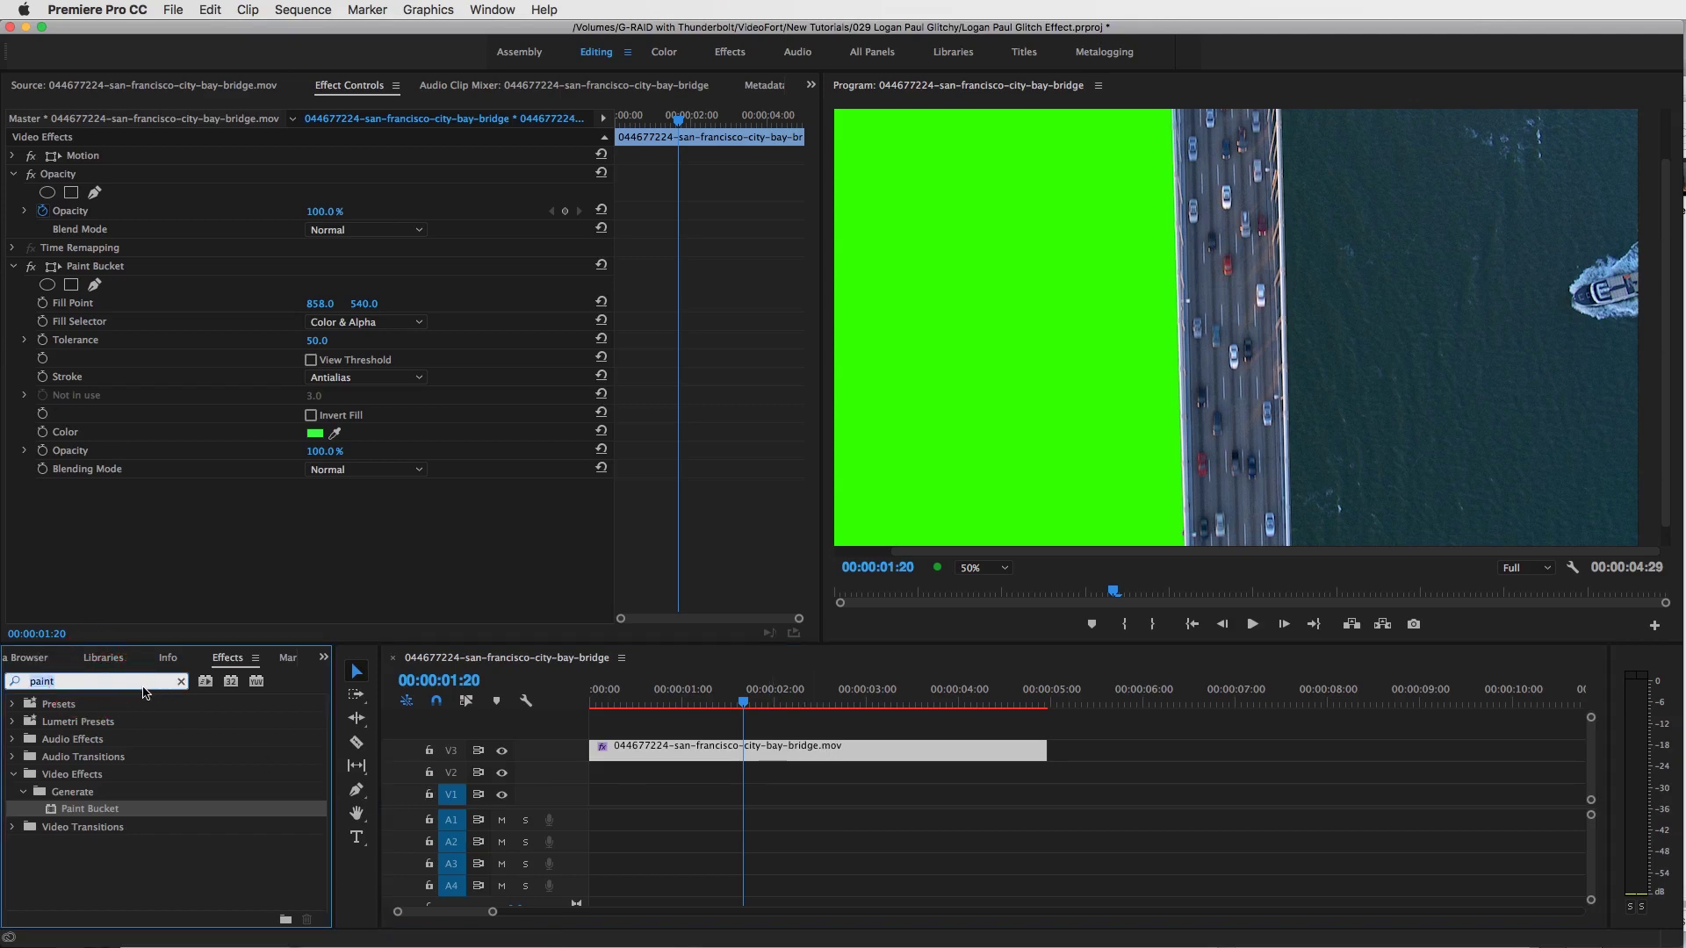
text(color k)
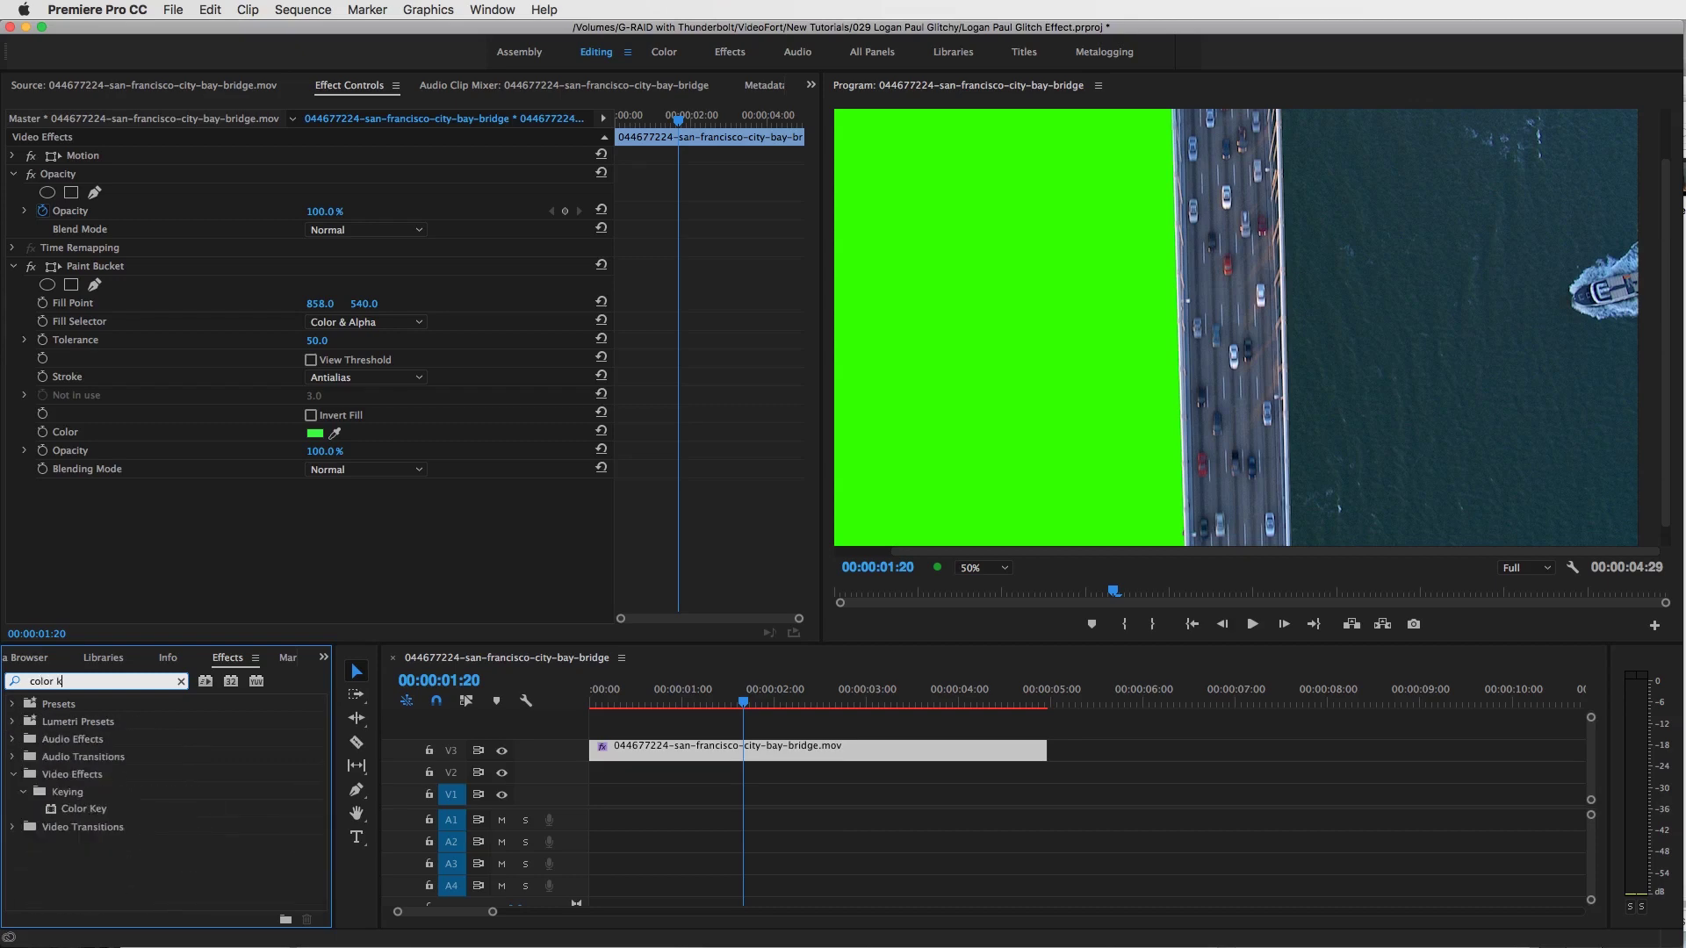
drag(95, 809, 332, 560)
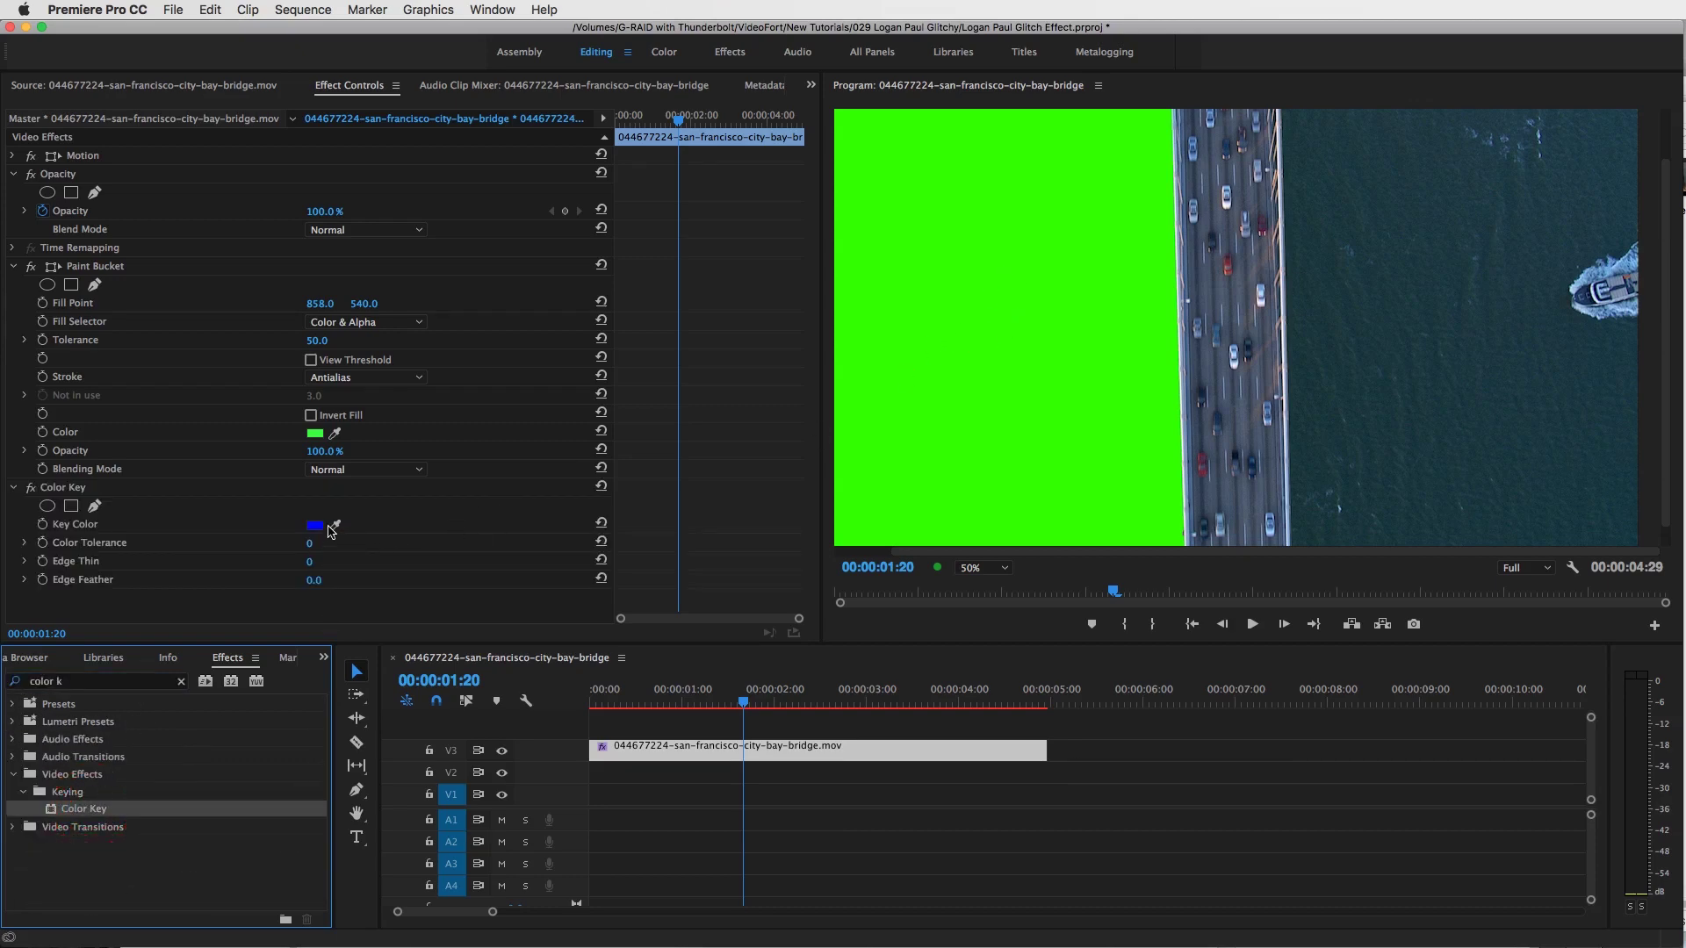
click(335, 527)
click(1137, 275)
click(1026, 246)
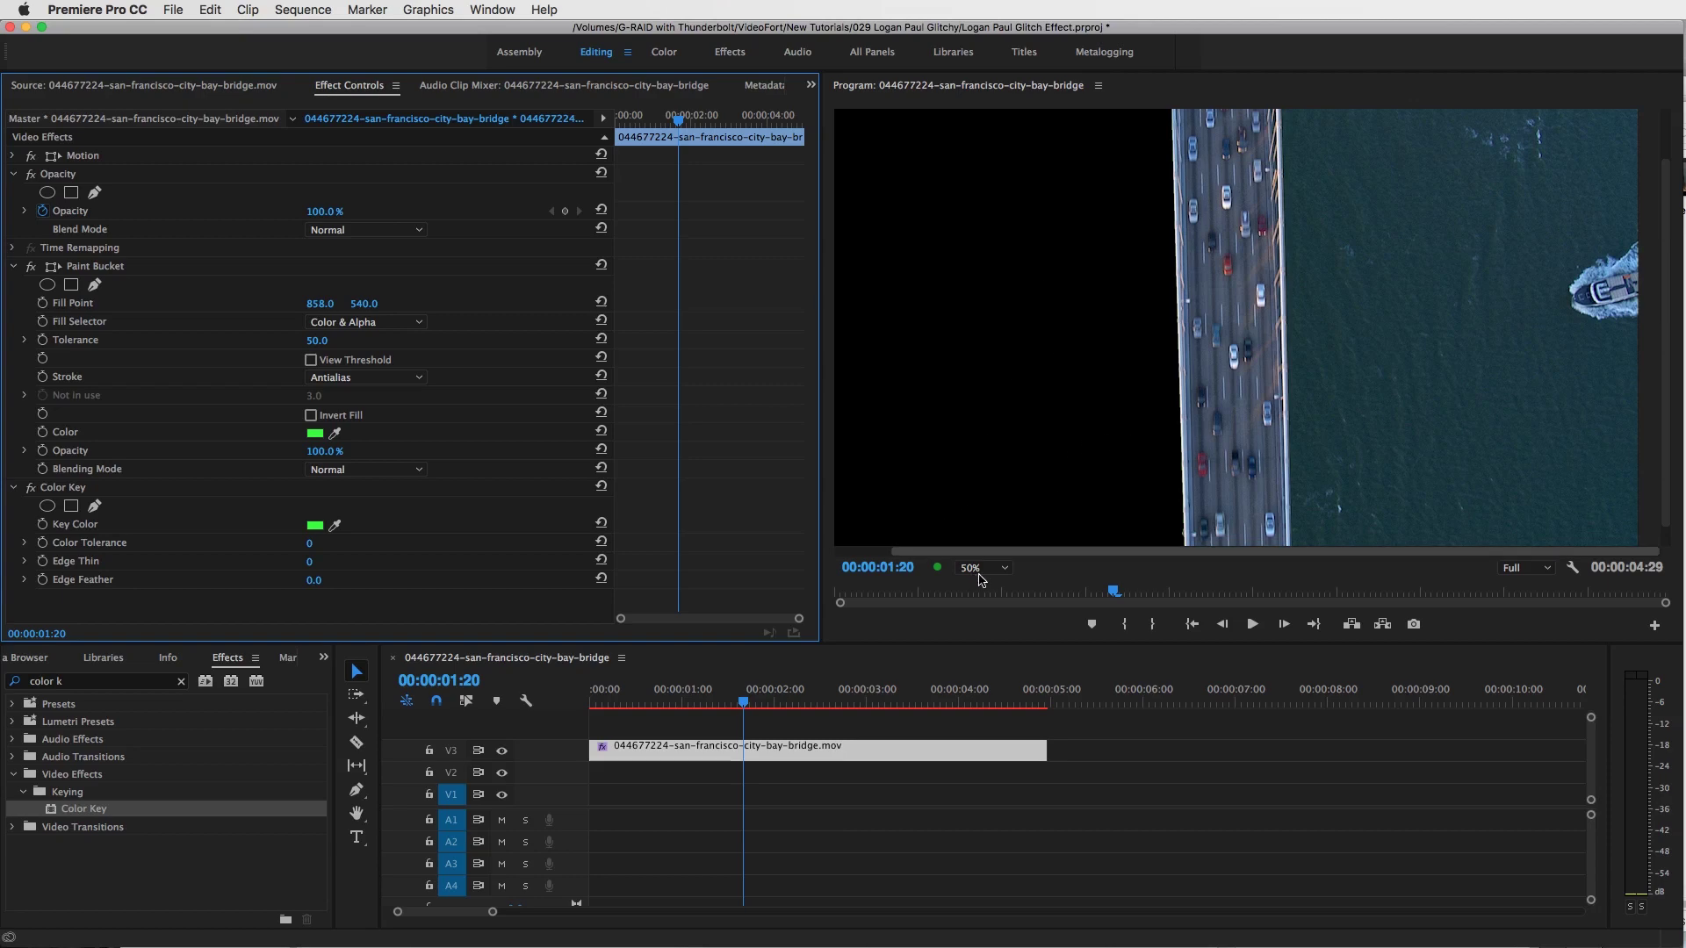
Step: Set the Program view zoom to Fit and create a 1920×1080 Bars and Tone item
click(982, 568)
click(984, 585)
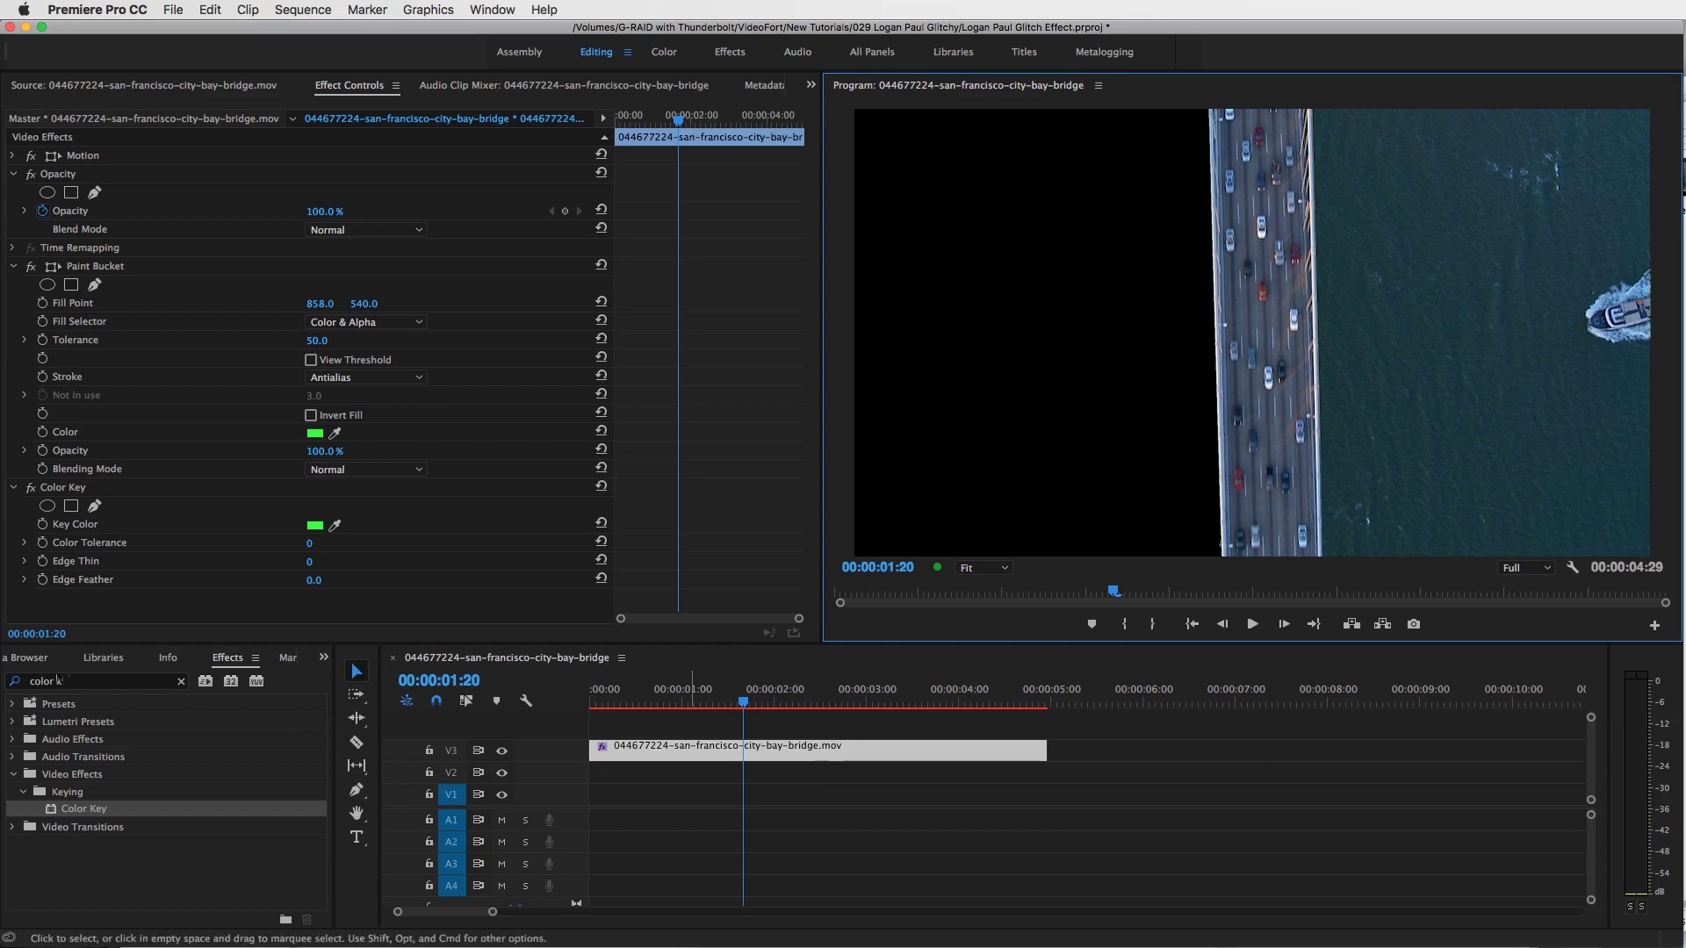
drag(29, 657, 29, 668)
click(7, 660)
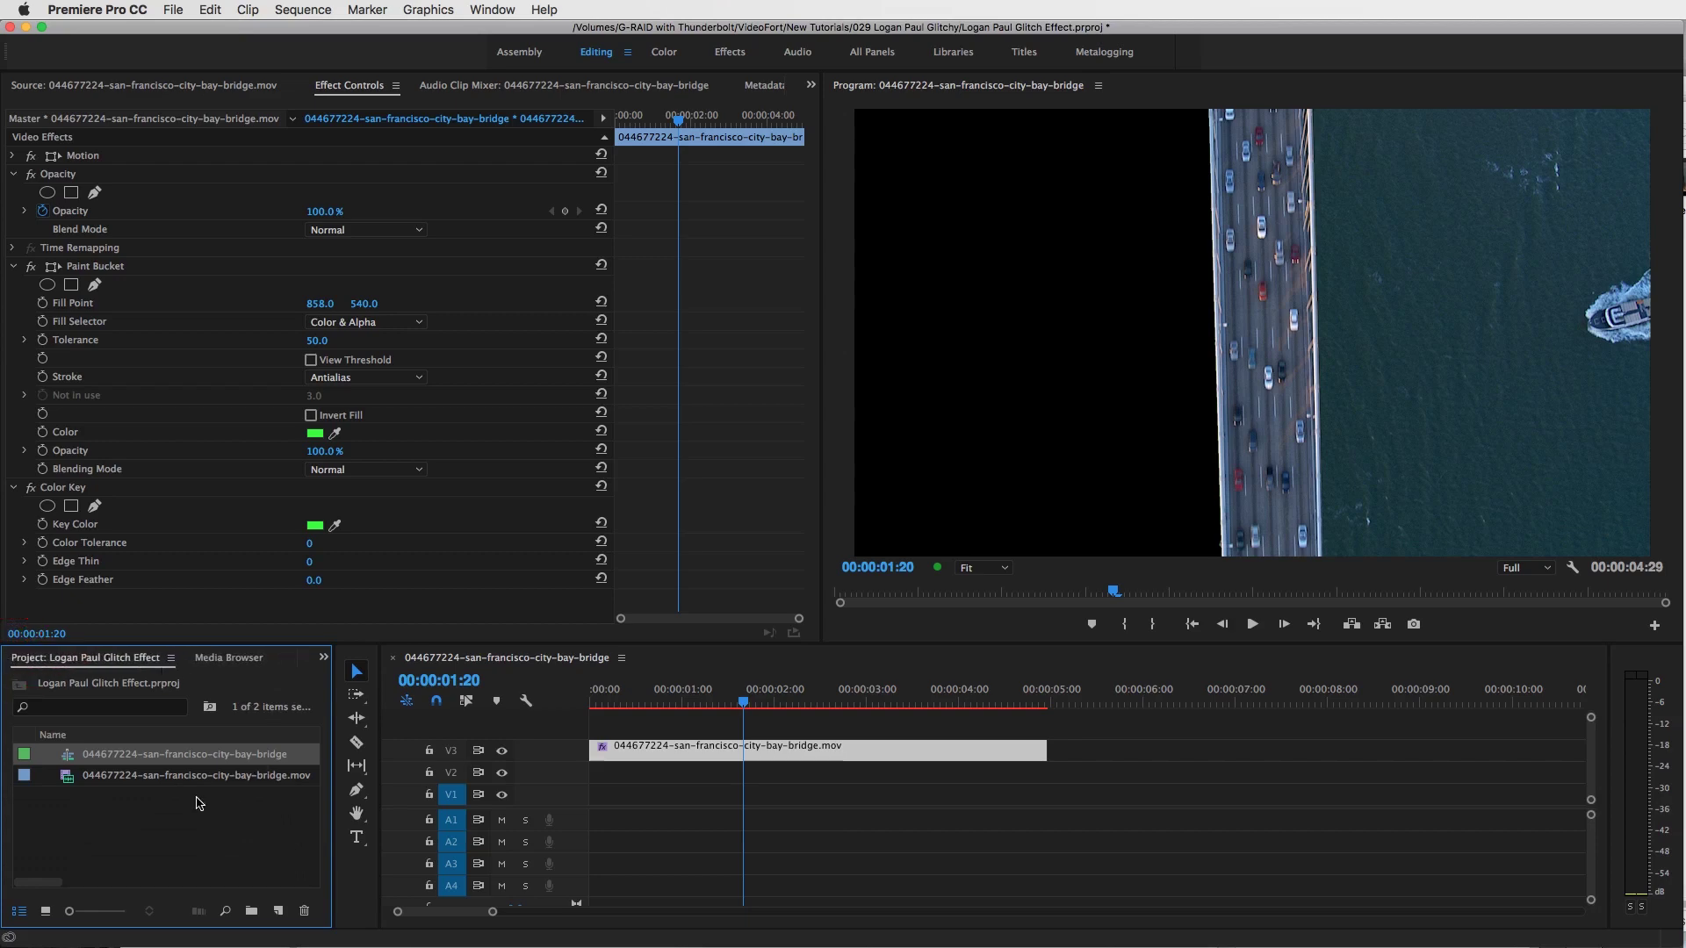
click(277, 911)
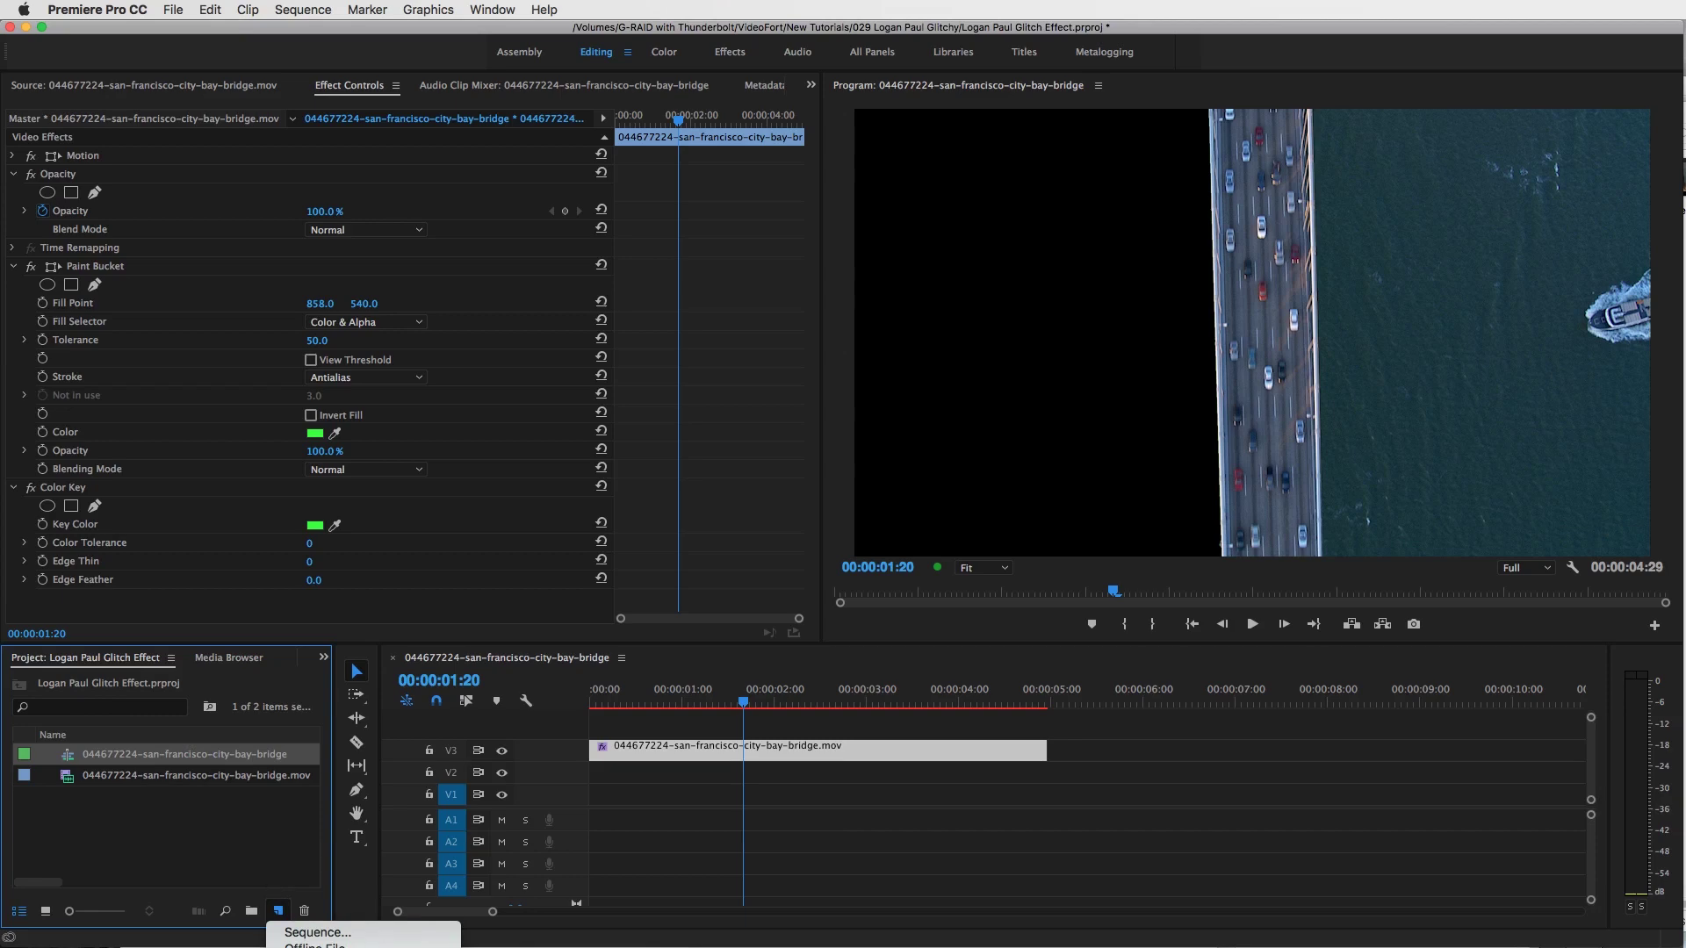
click(351, 946)
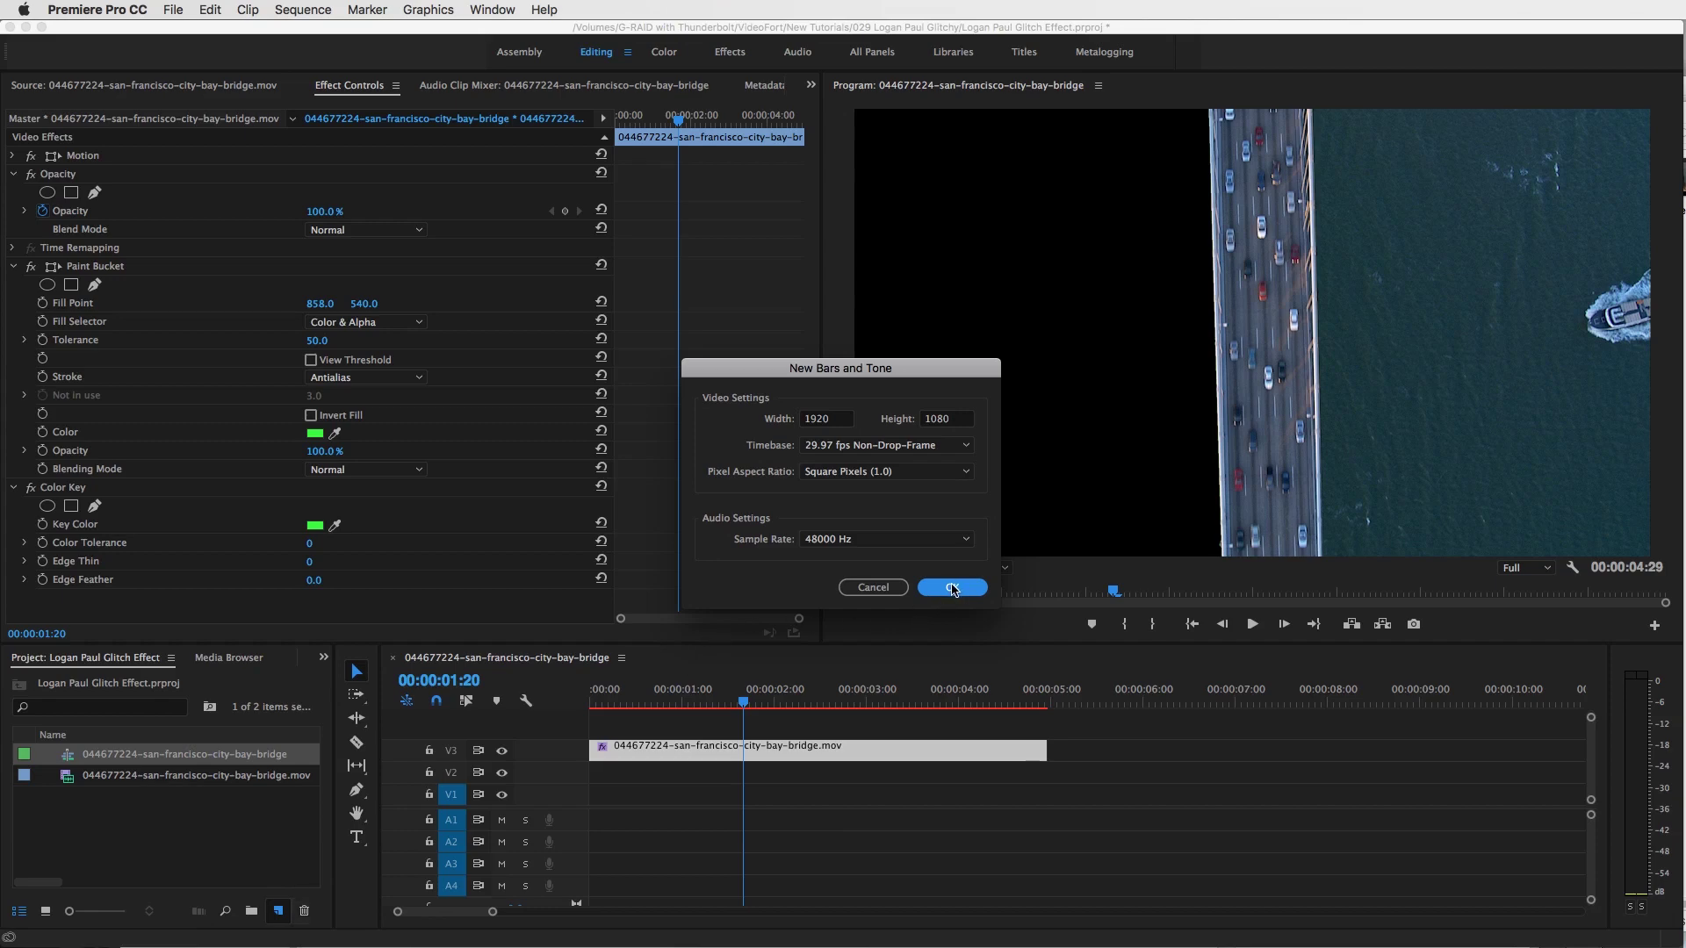
click(957, 588)
Step: Place Bars and Tone at the start of V1 and delete its audio
drag(70, 802, 590, 804)
click(936, 820)
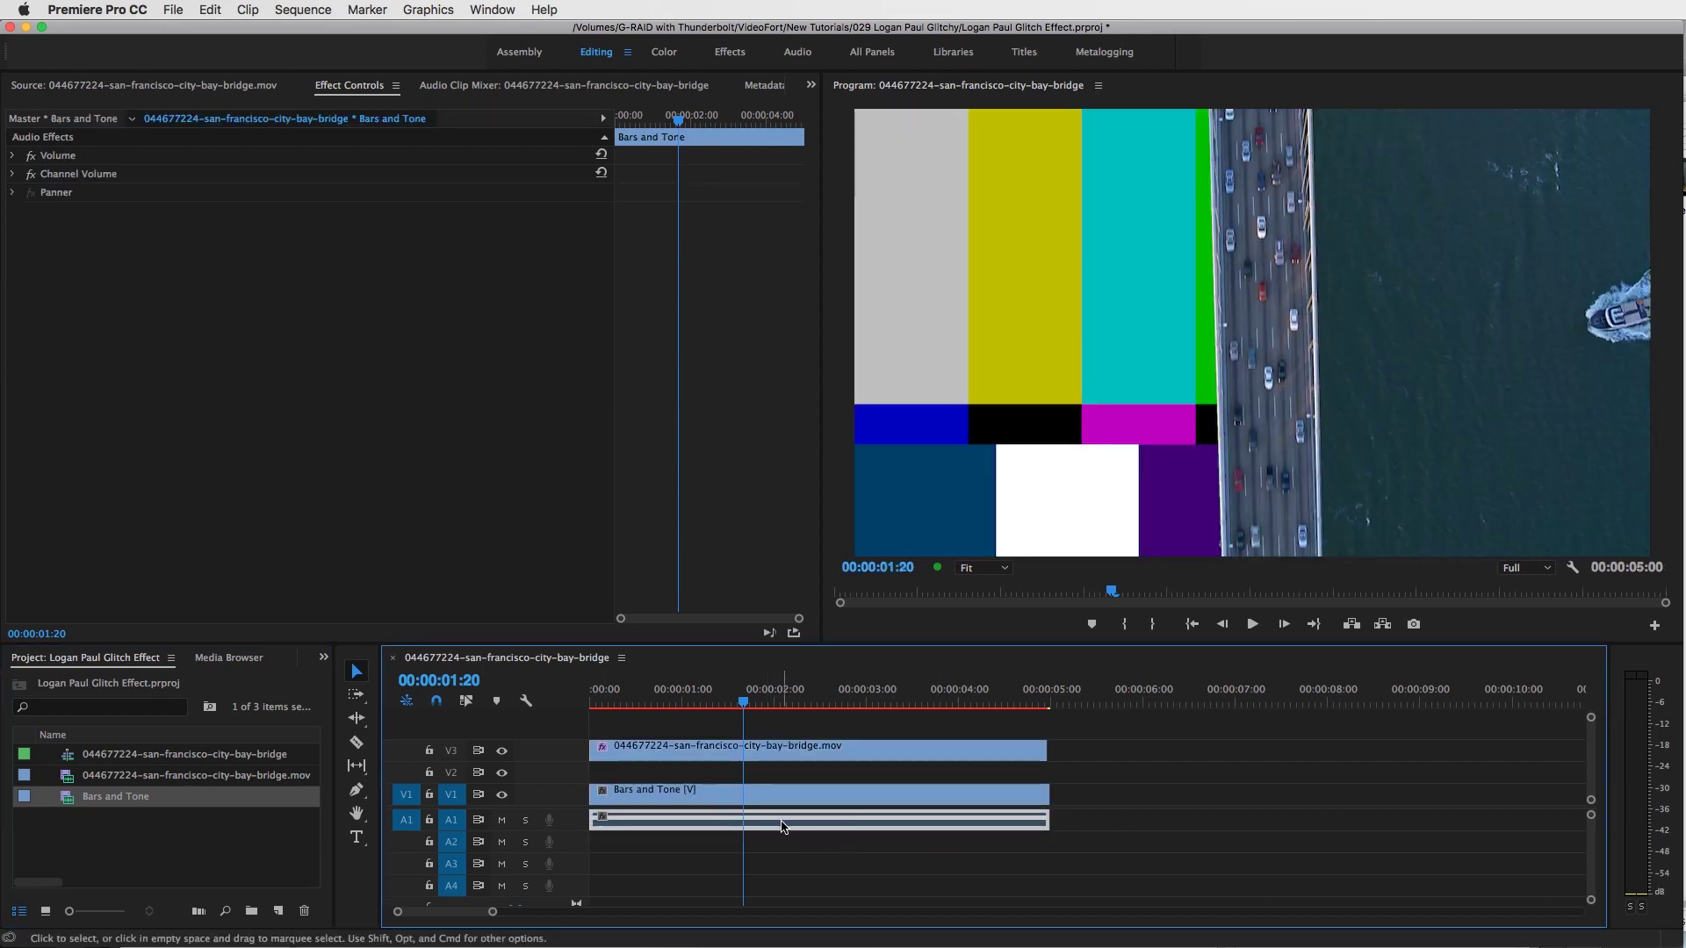
key(Delete)
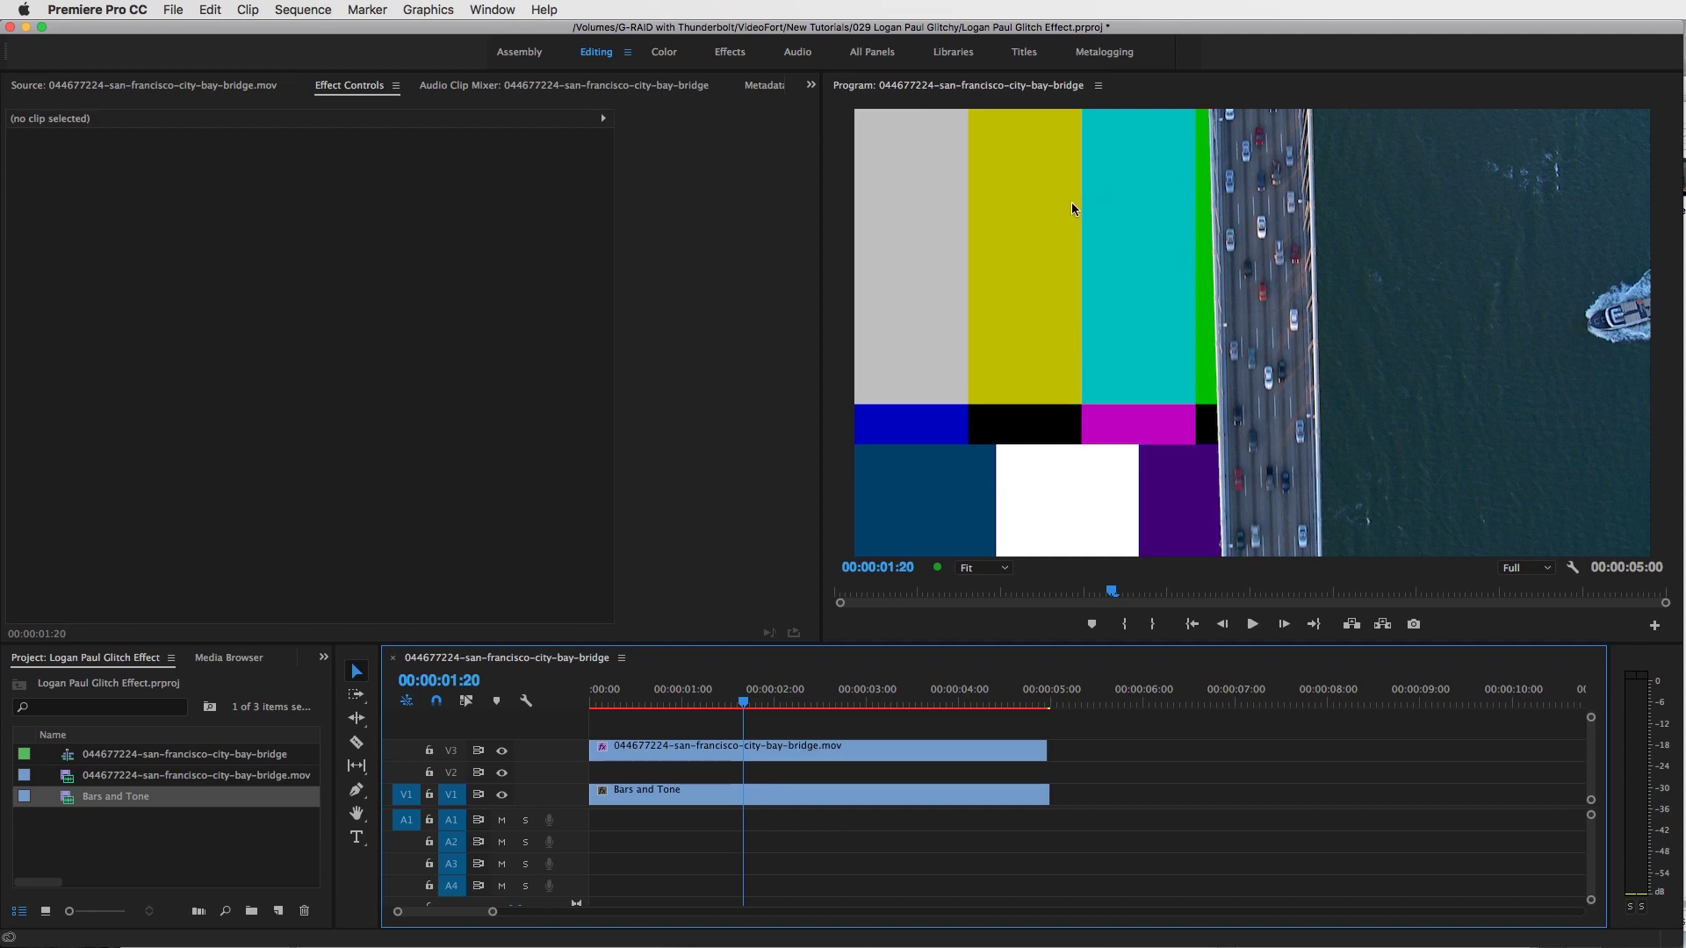
Step: Search for Wave Warp and apply it to the Bars and Tone clip
click(816, 789)
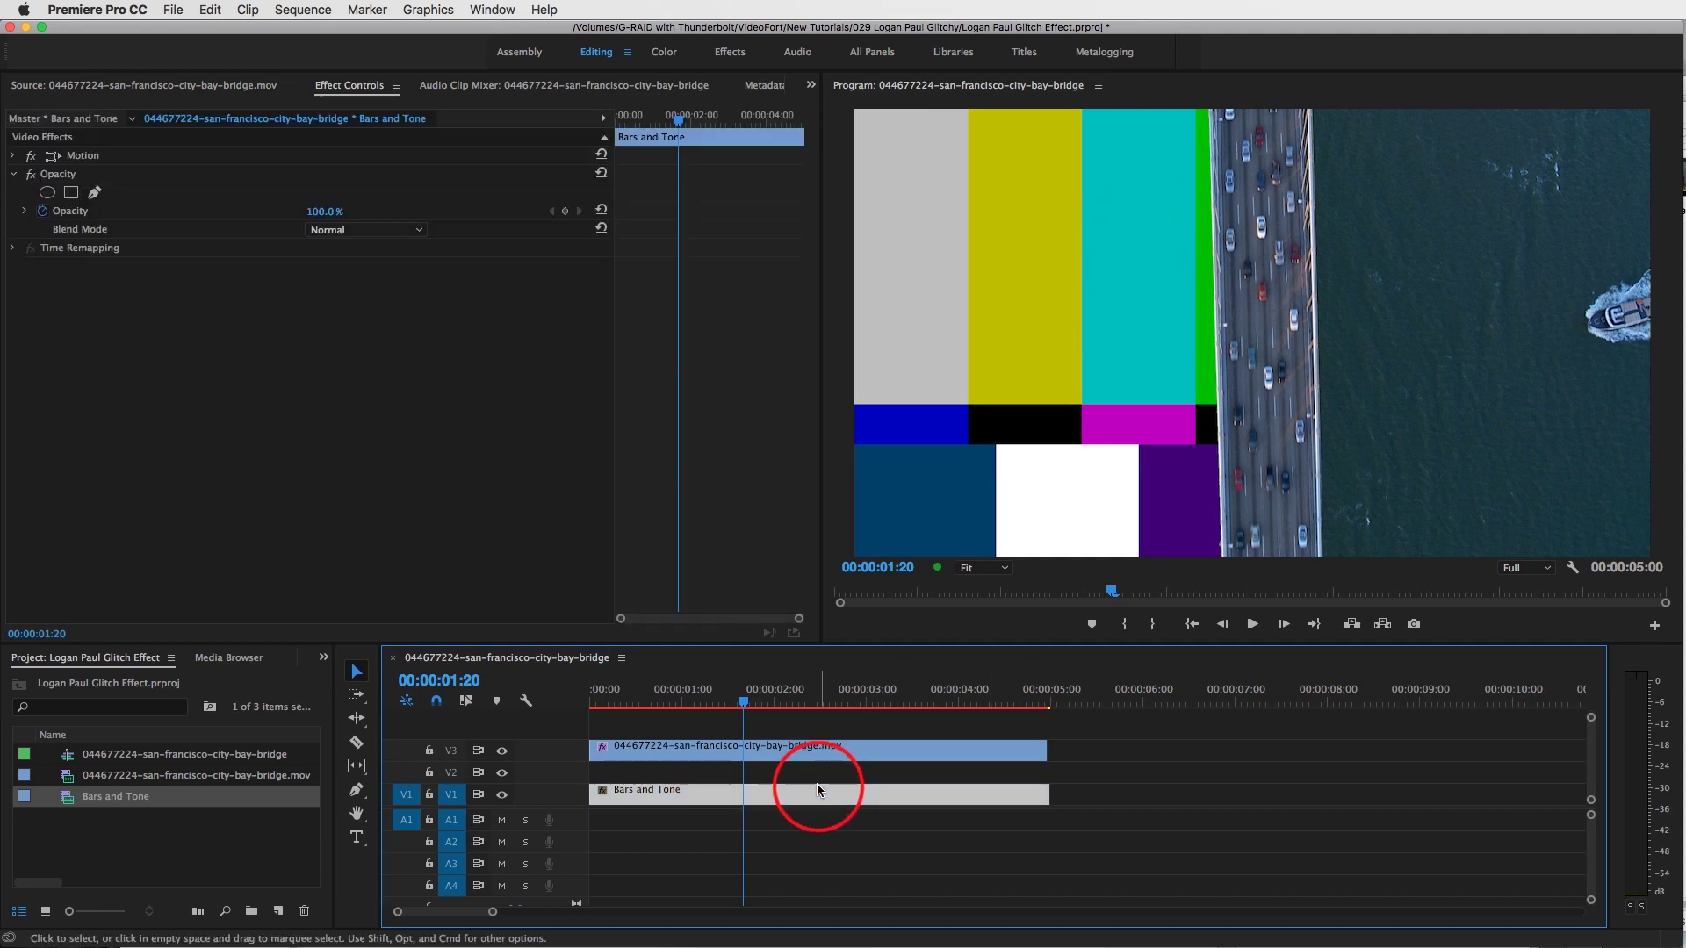
click(322, 658)
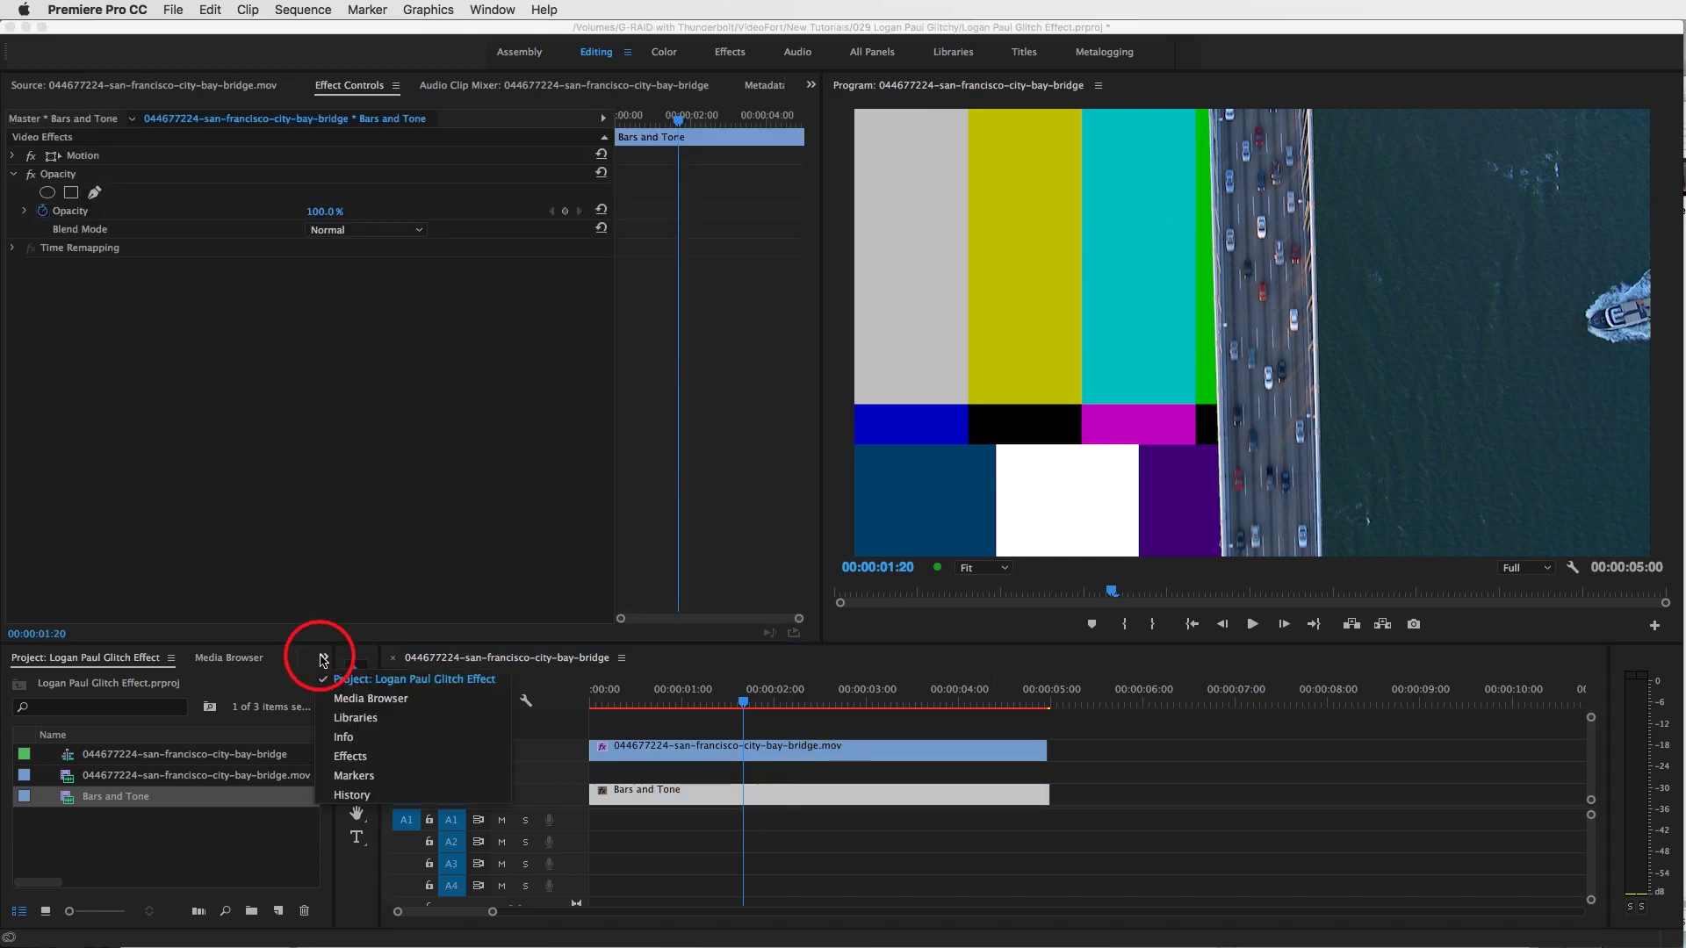
click(351, 757)
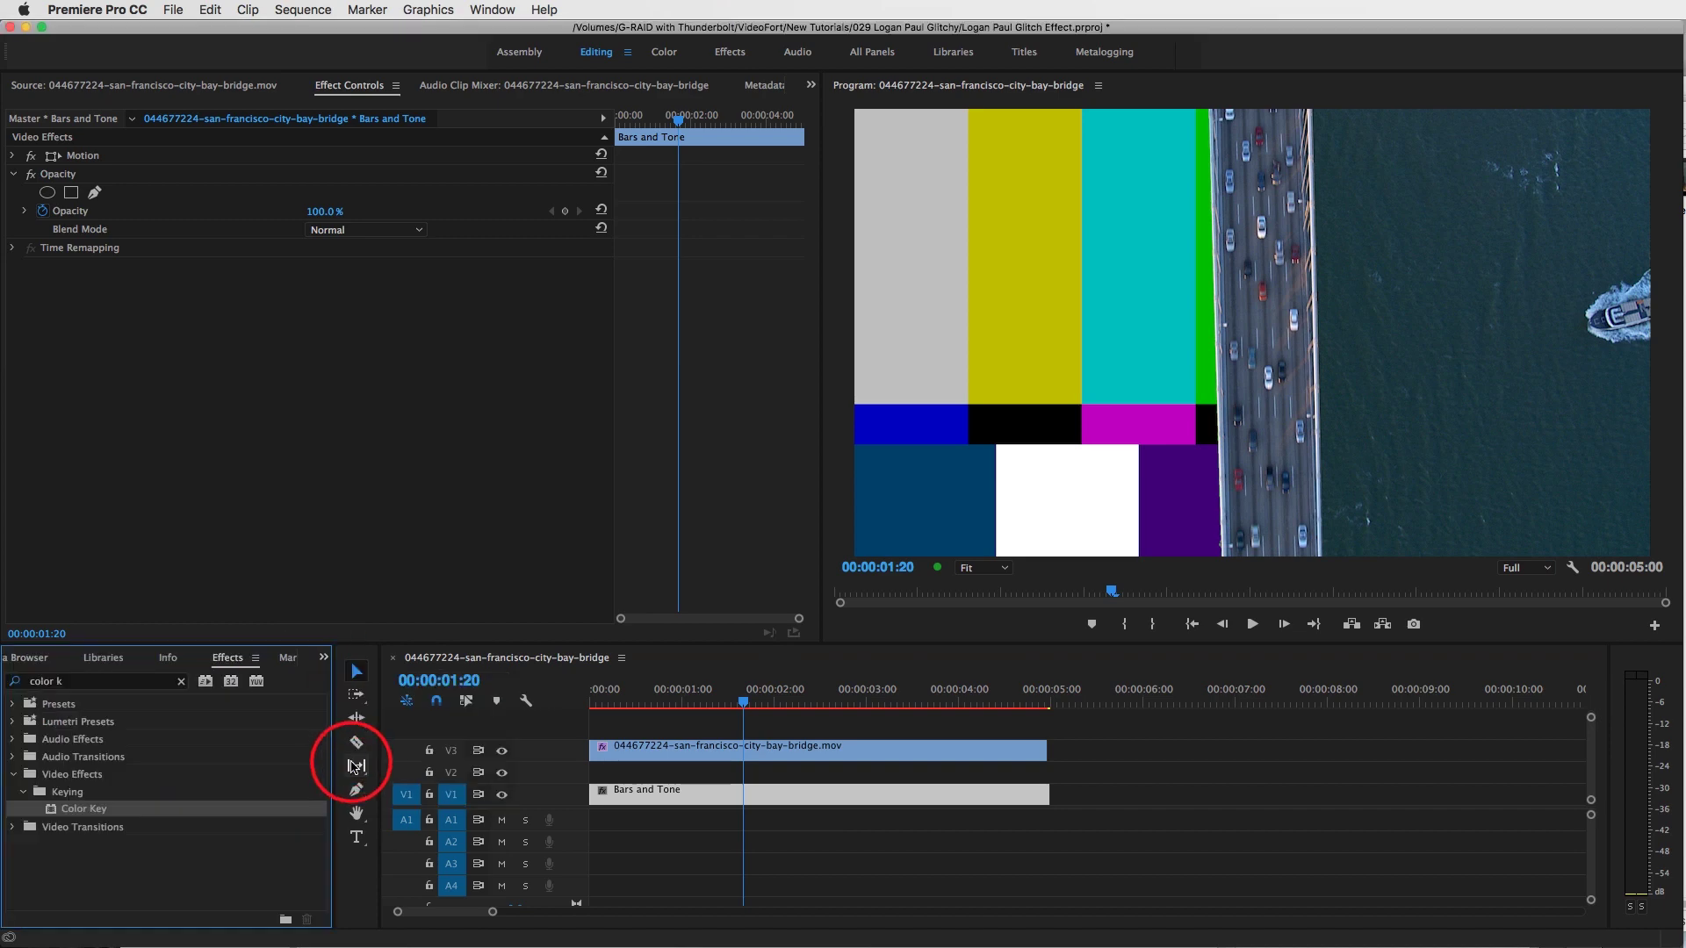
click(181, 681)
click(135, 682)
text(wave w)
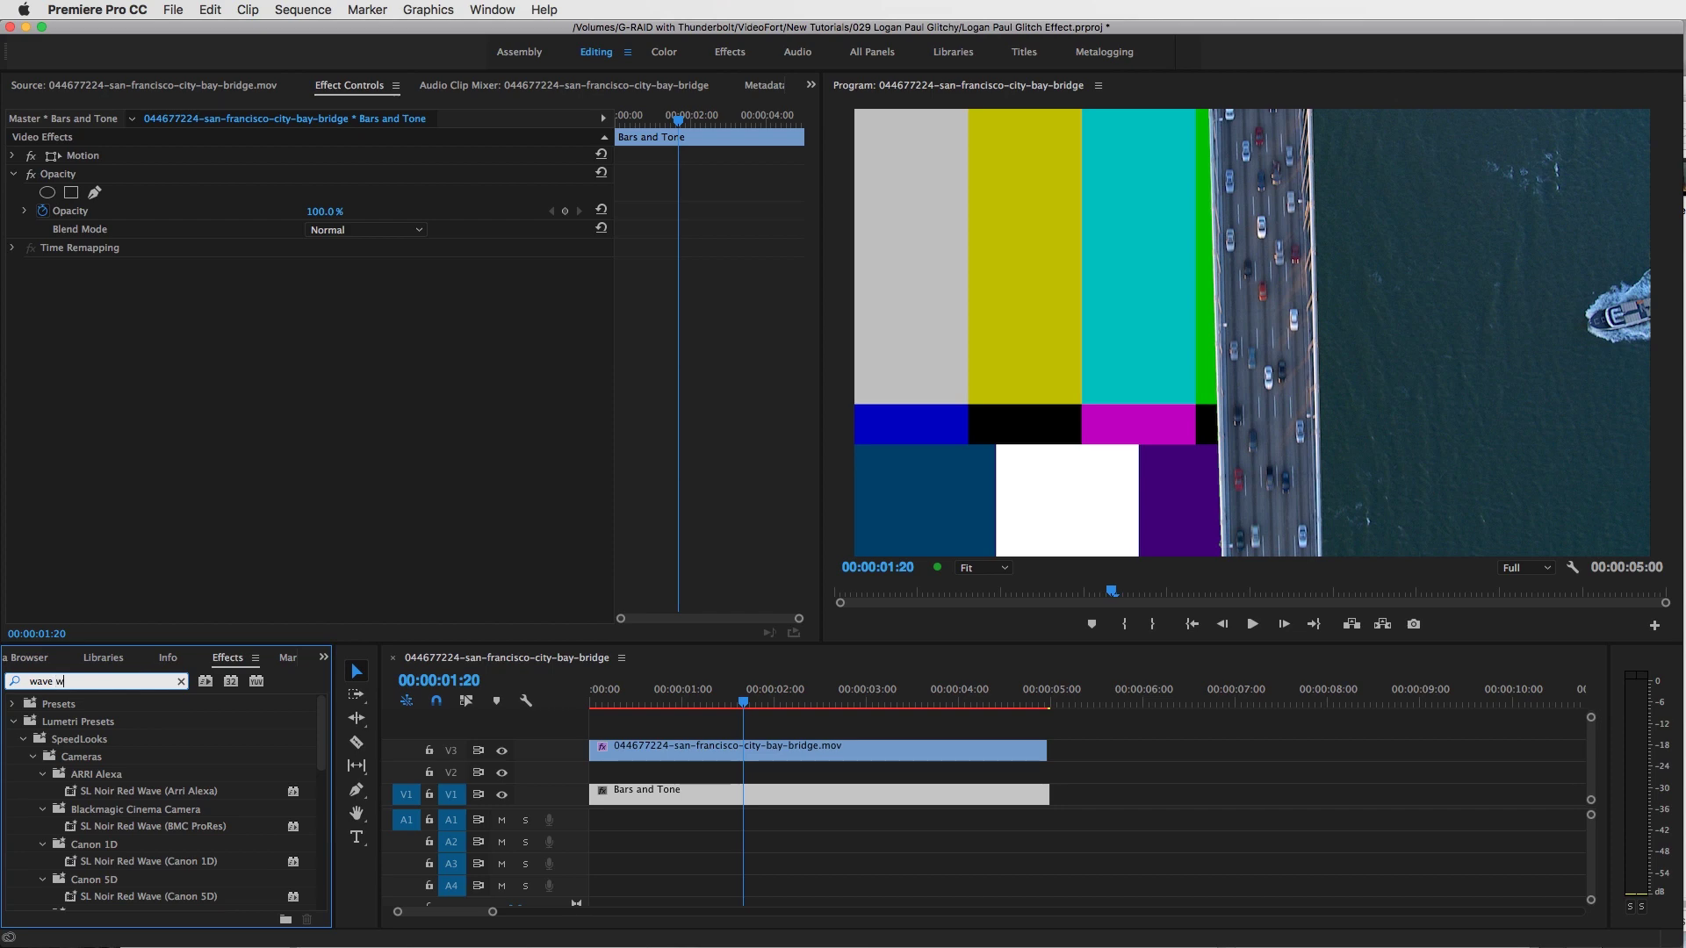
text(ar)
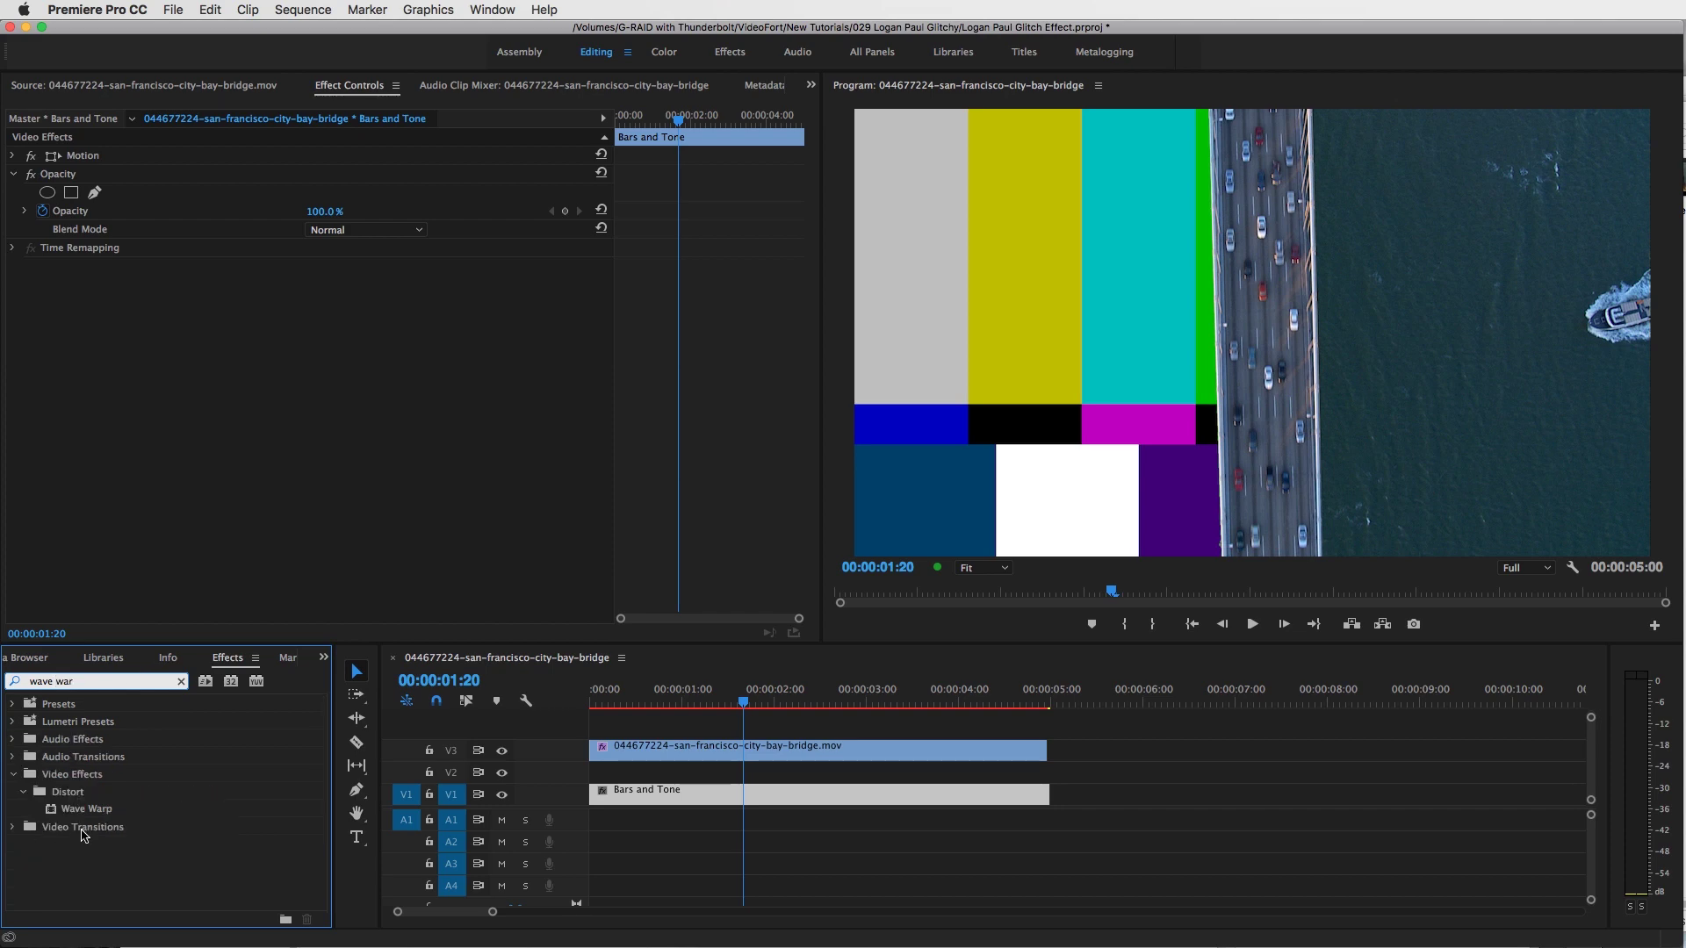
drag(86, 808, 665, 797)
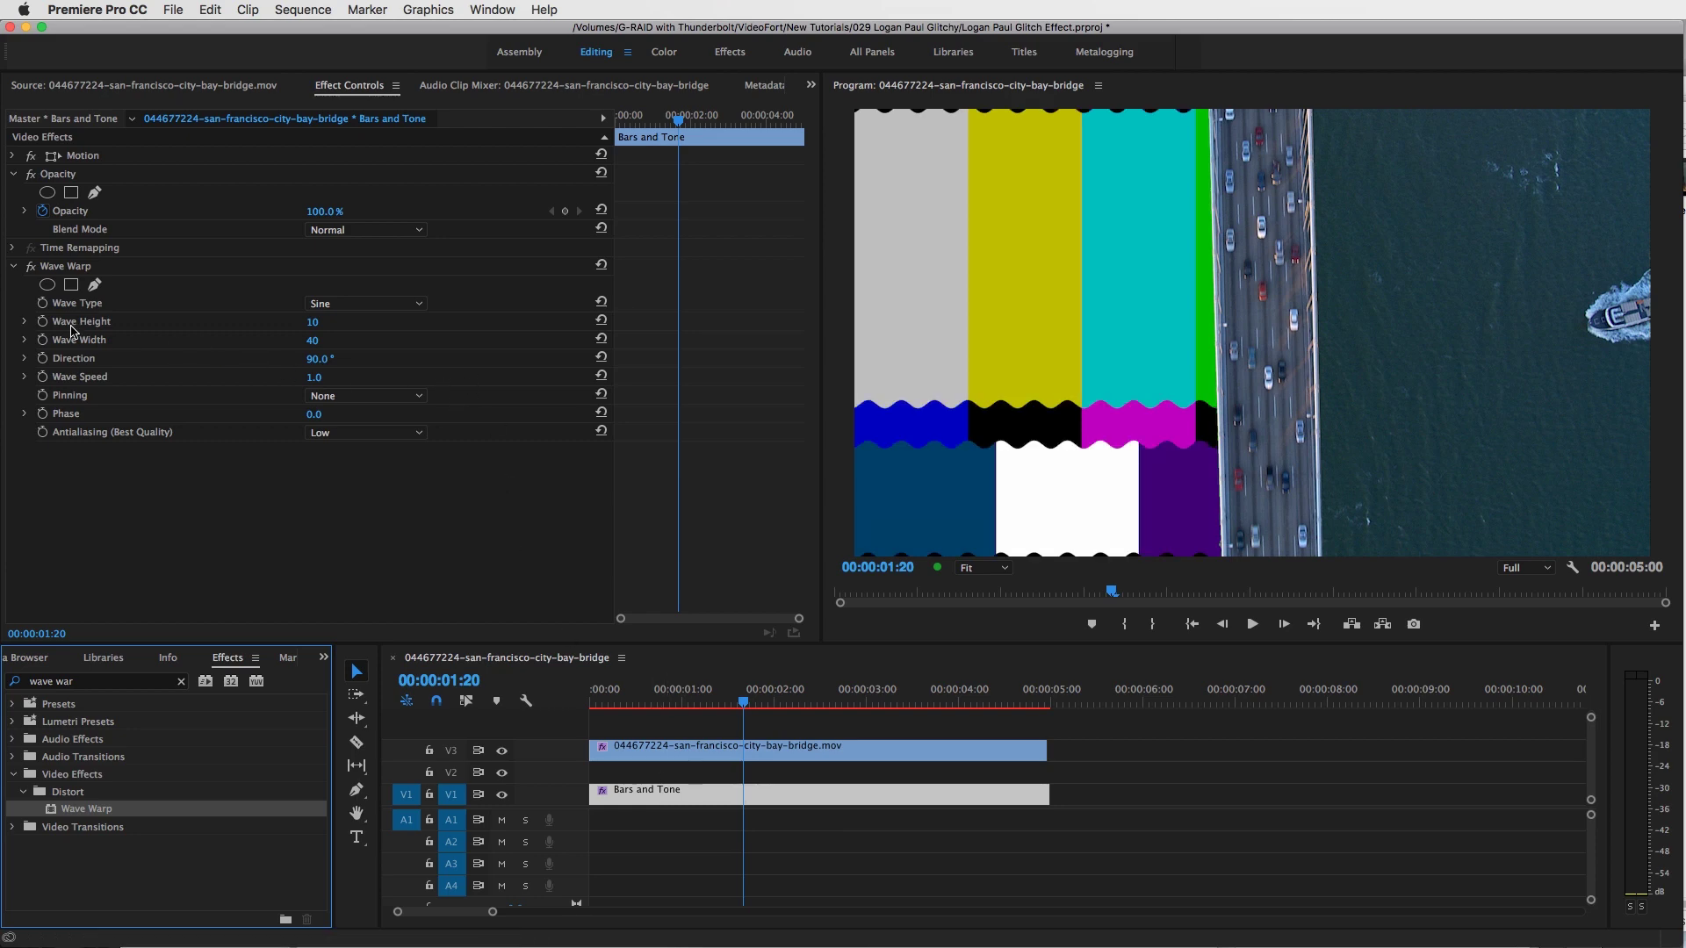
Step: Set Wave Warp to Sawtooth with Wave Height 200 and Wave Speed 10
click(419, 303)
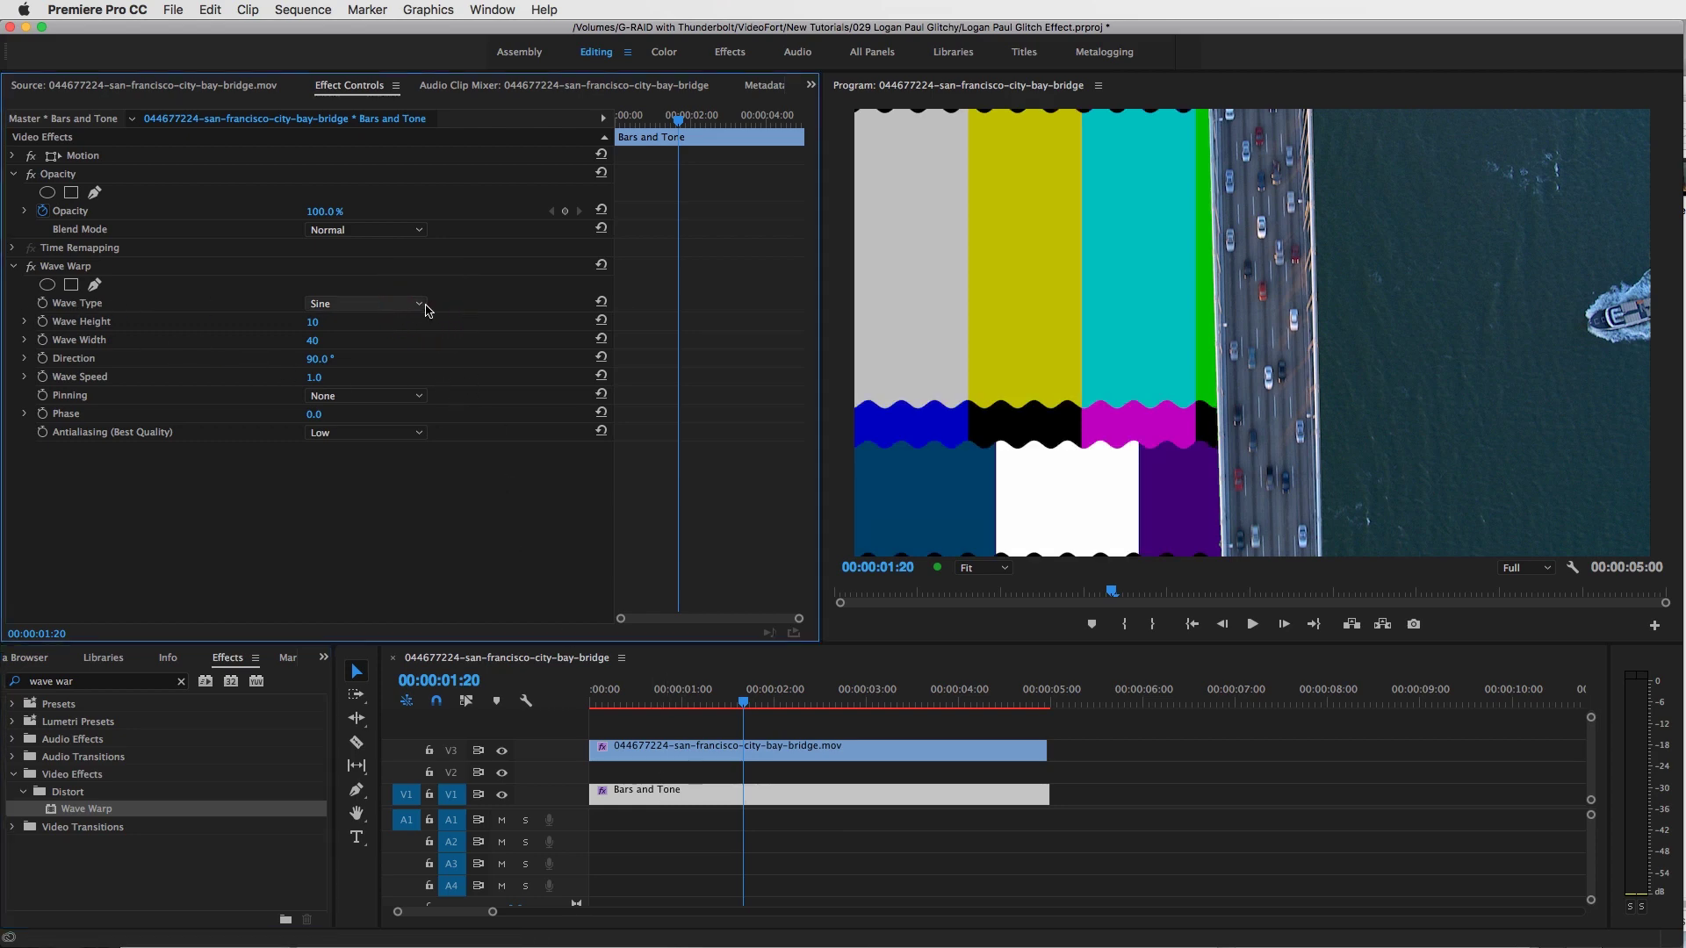
click(419, 303)
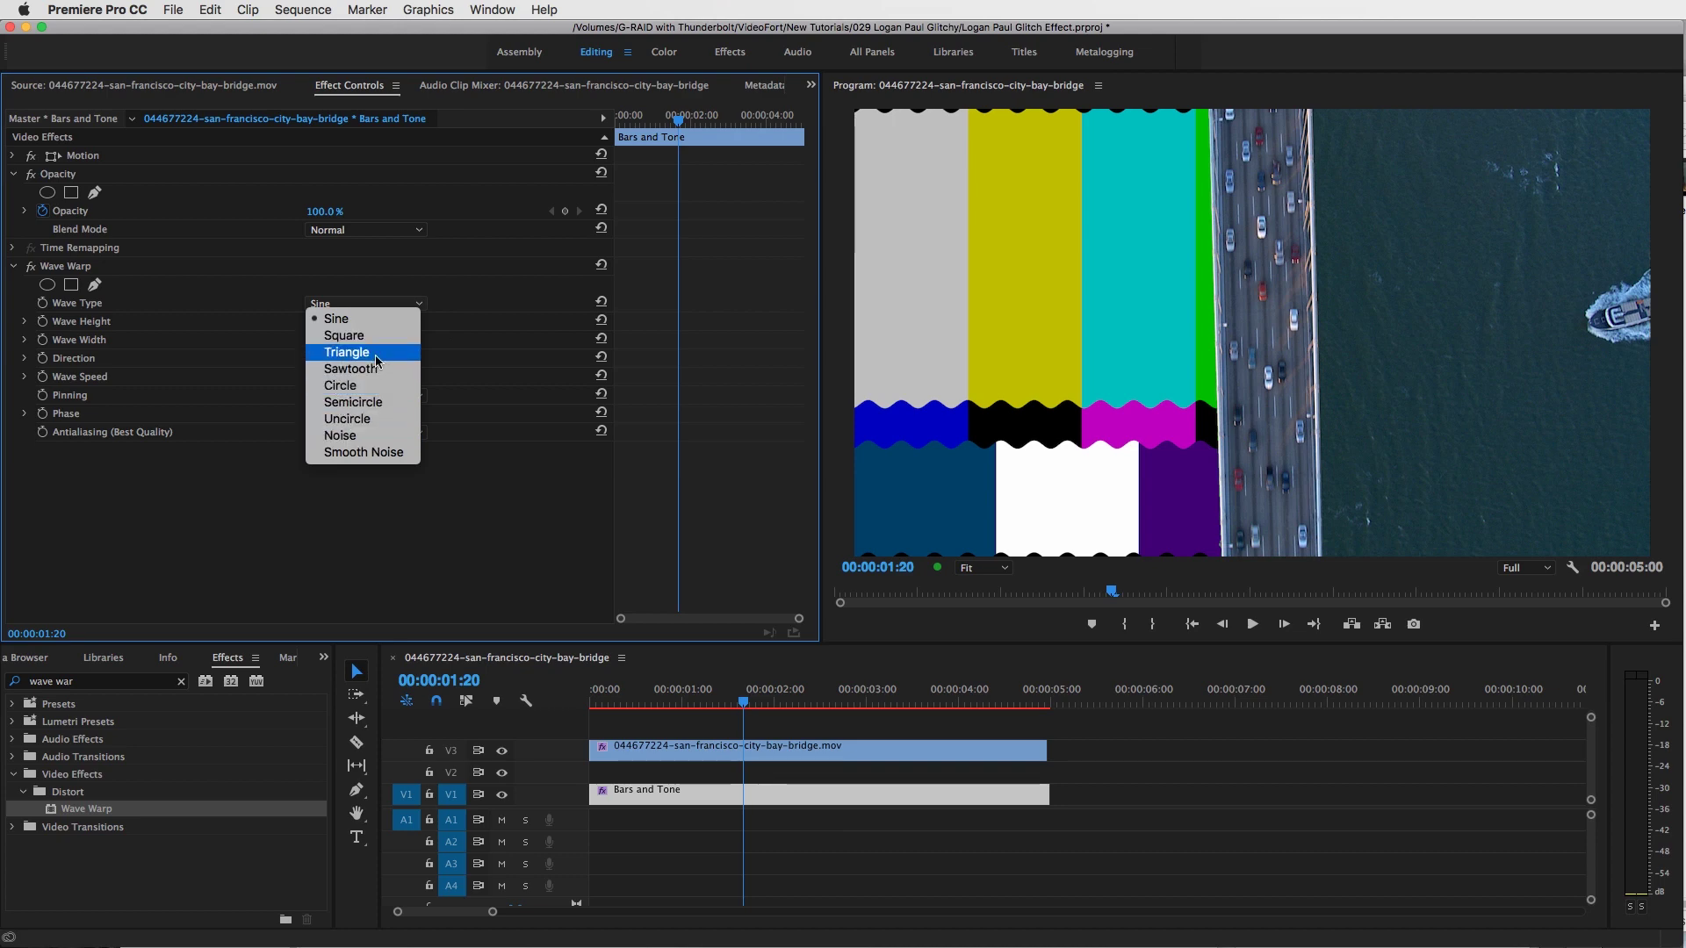
click(382, 378)
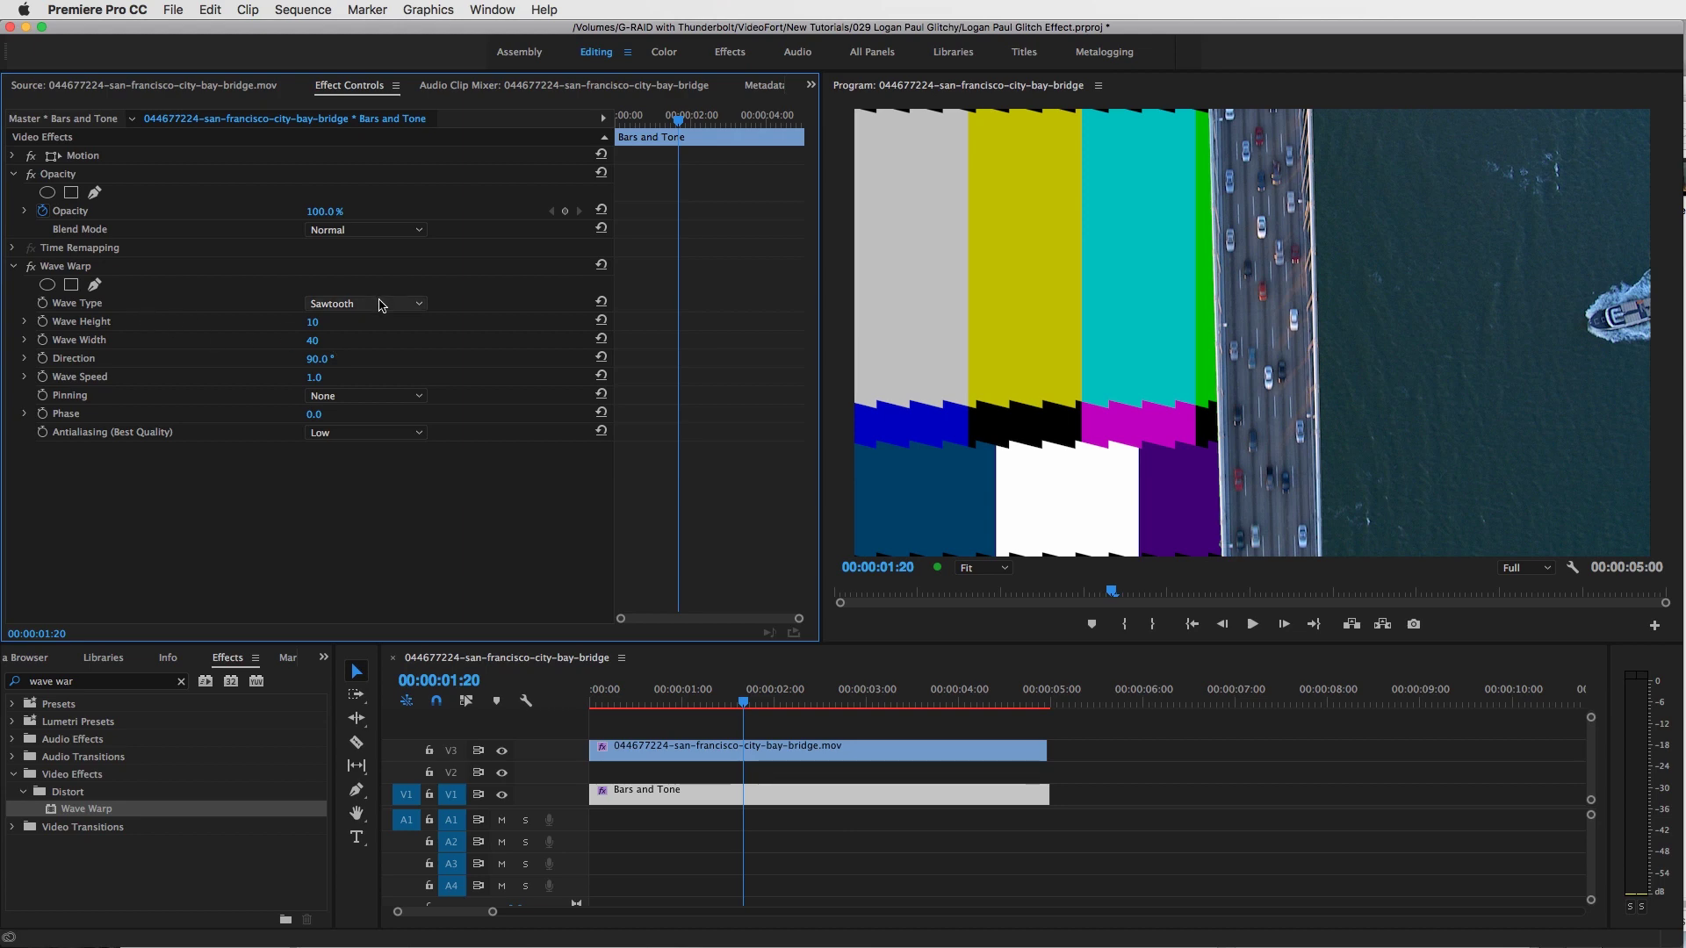
click(382, 303)
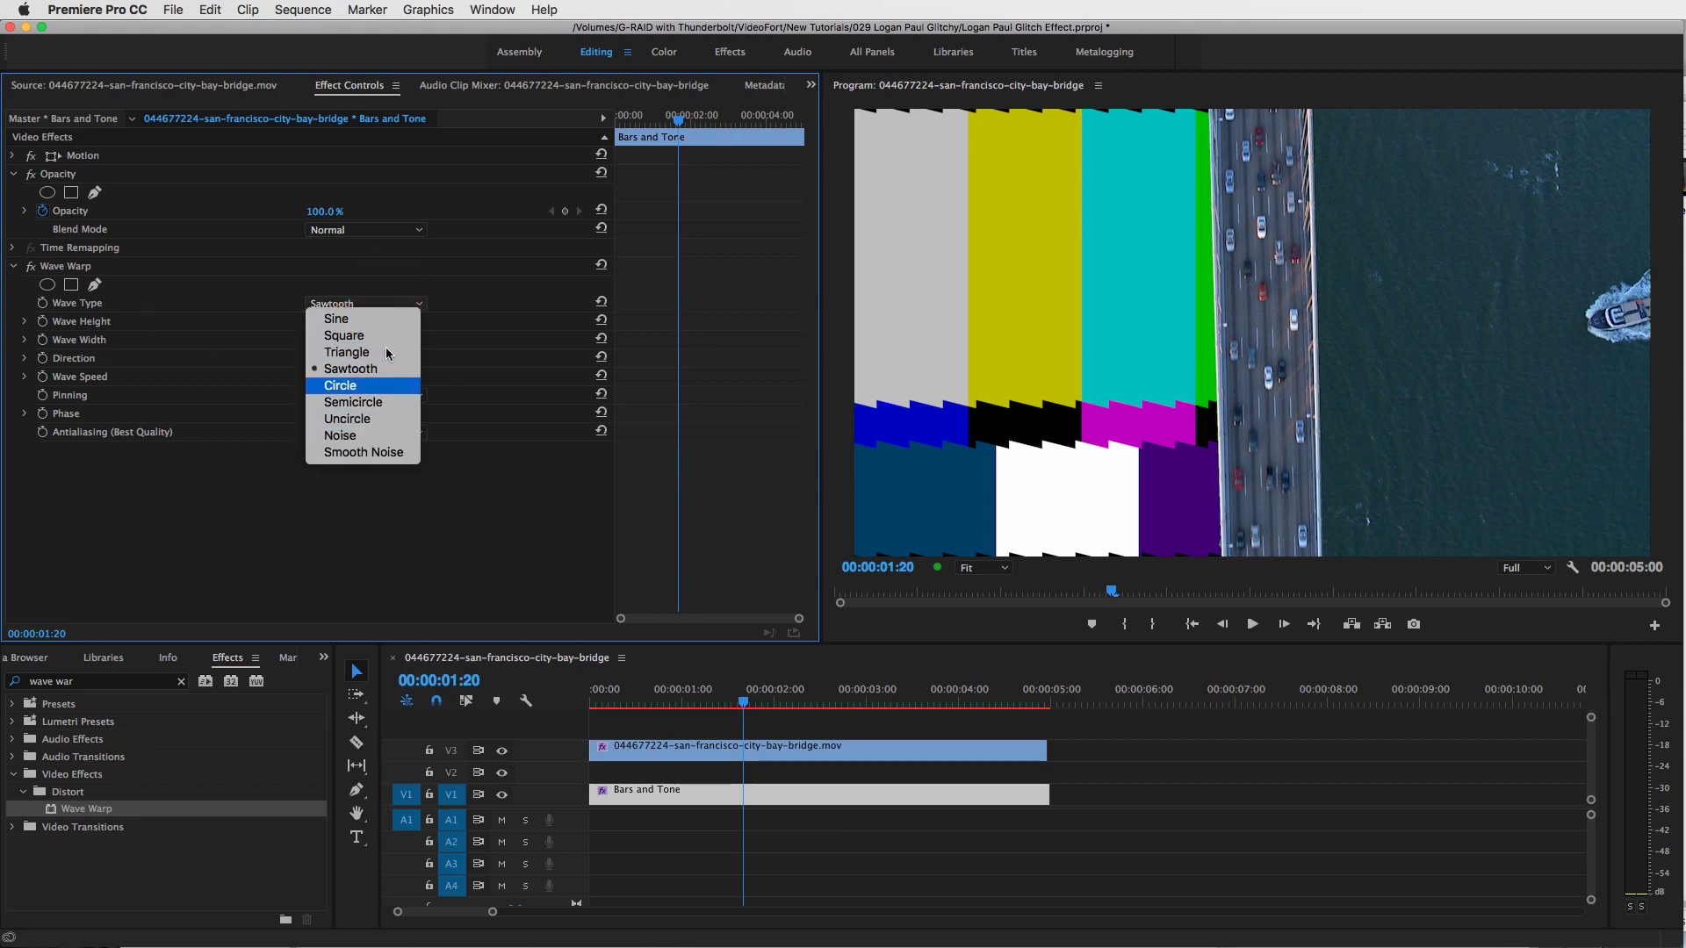
click(464, 311)
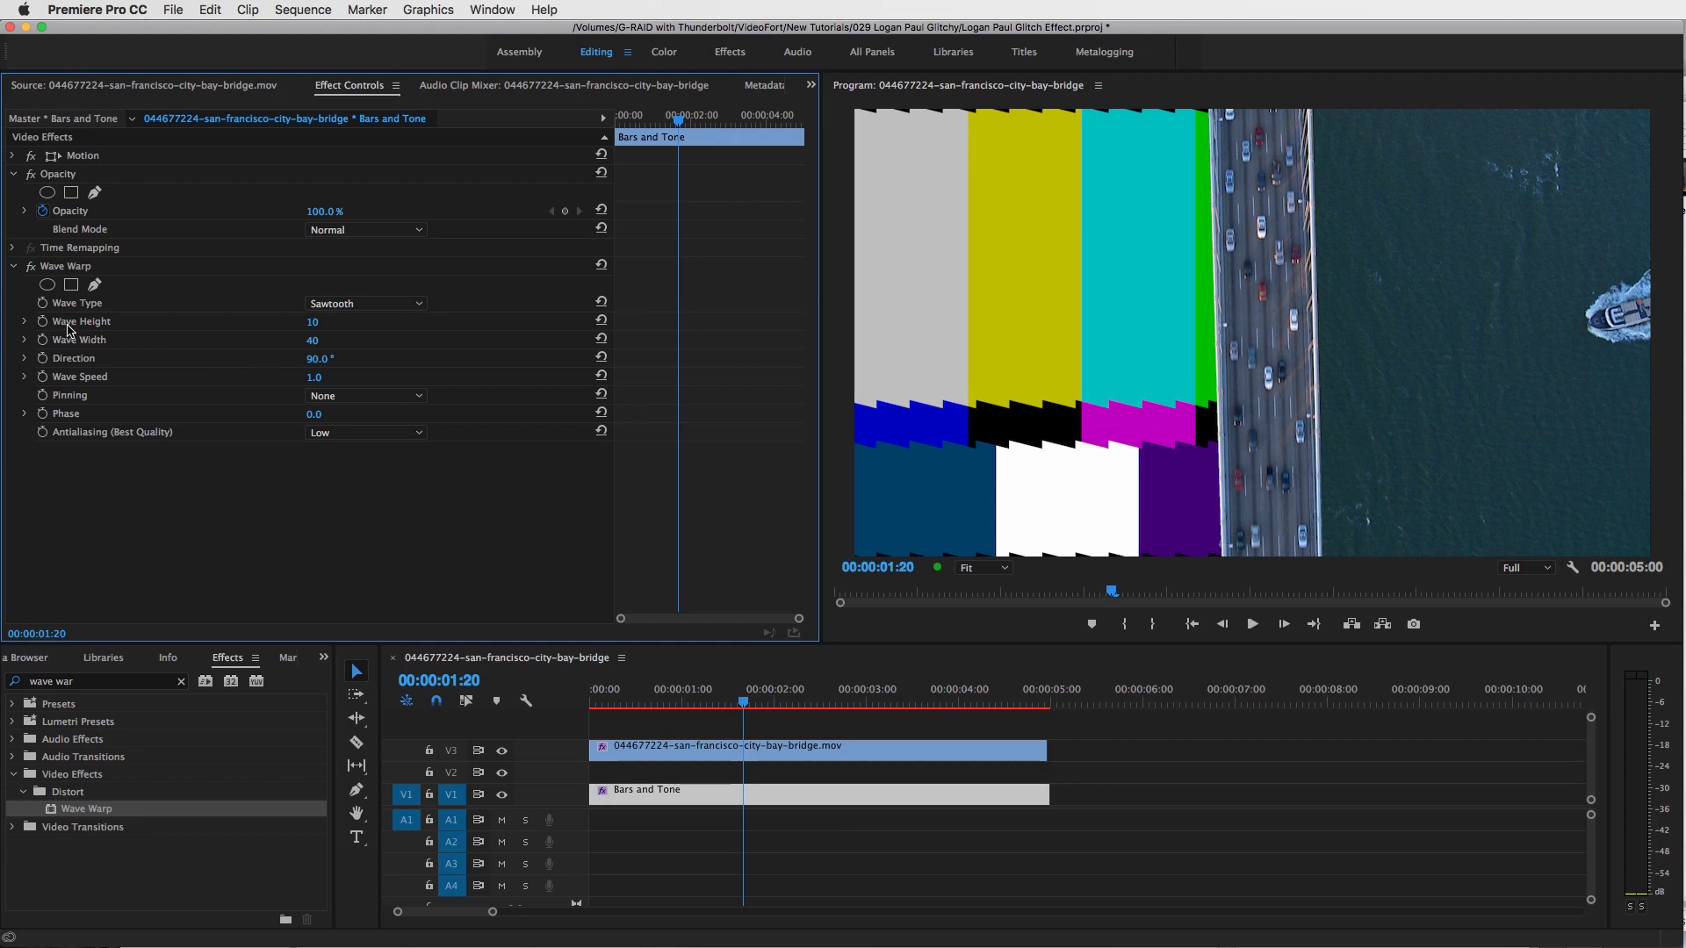
click(309, 322)
text(200)
key(Return)
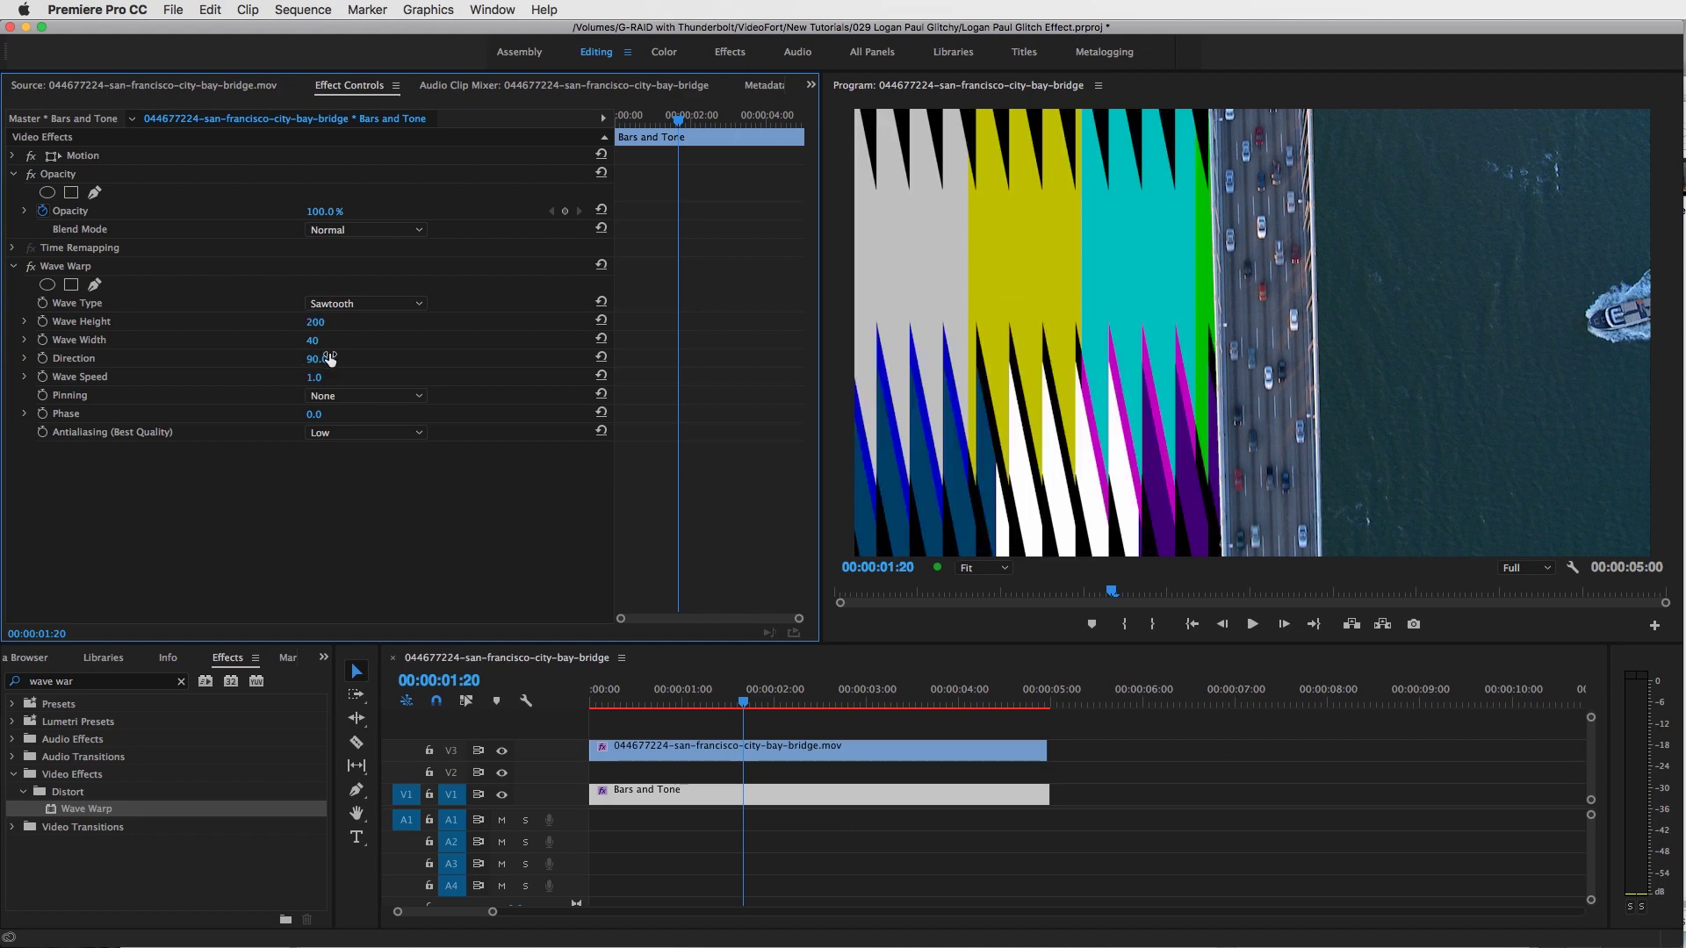
click(314, 377)
text(10)
key(Return)
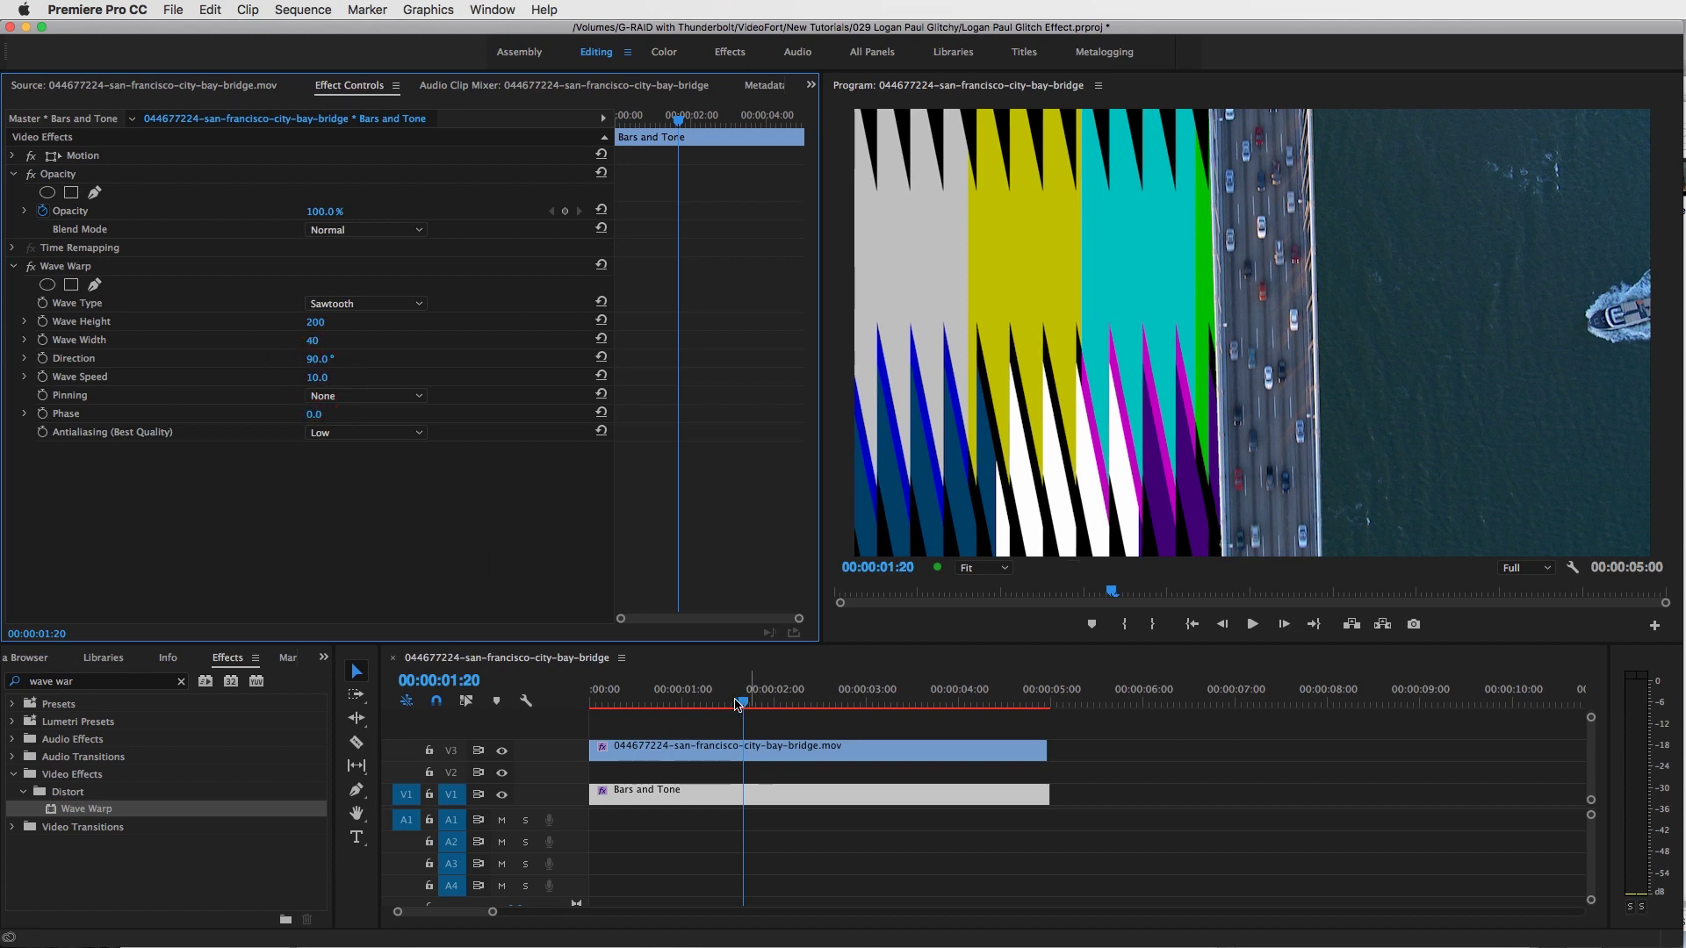
Step: Hide the V3 bridge track and set the wave Direction to 114° at the sequence start
click(501, 751)
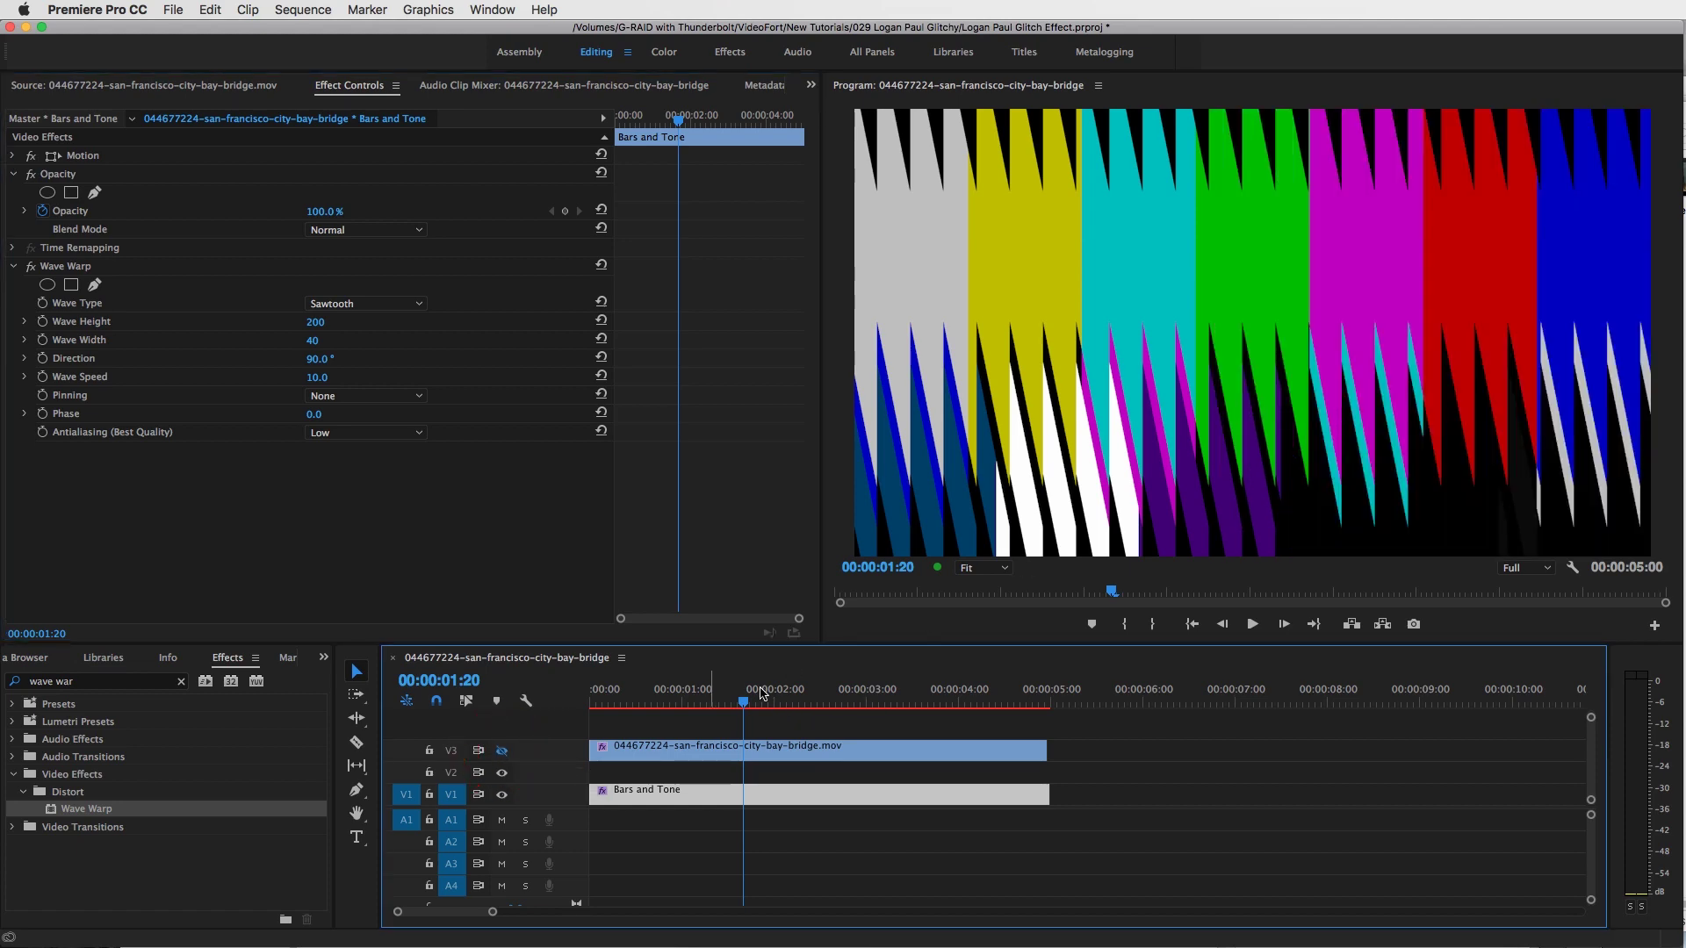
mouse_move(756, 694)
mouse_down()
mouse_move(922, 698)
mouse_move(668, 698)
mouse_move(911, 698)
mouse_move(691, 717)
mouse_move(759, 702)
mouse_up()
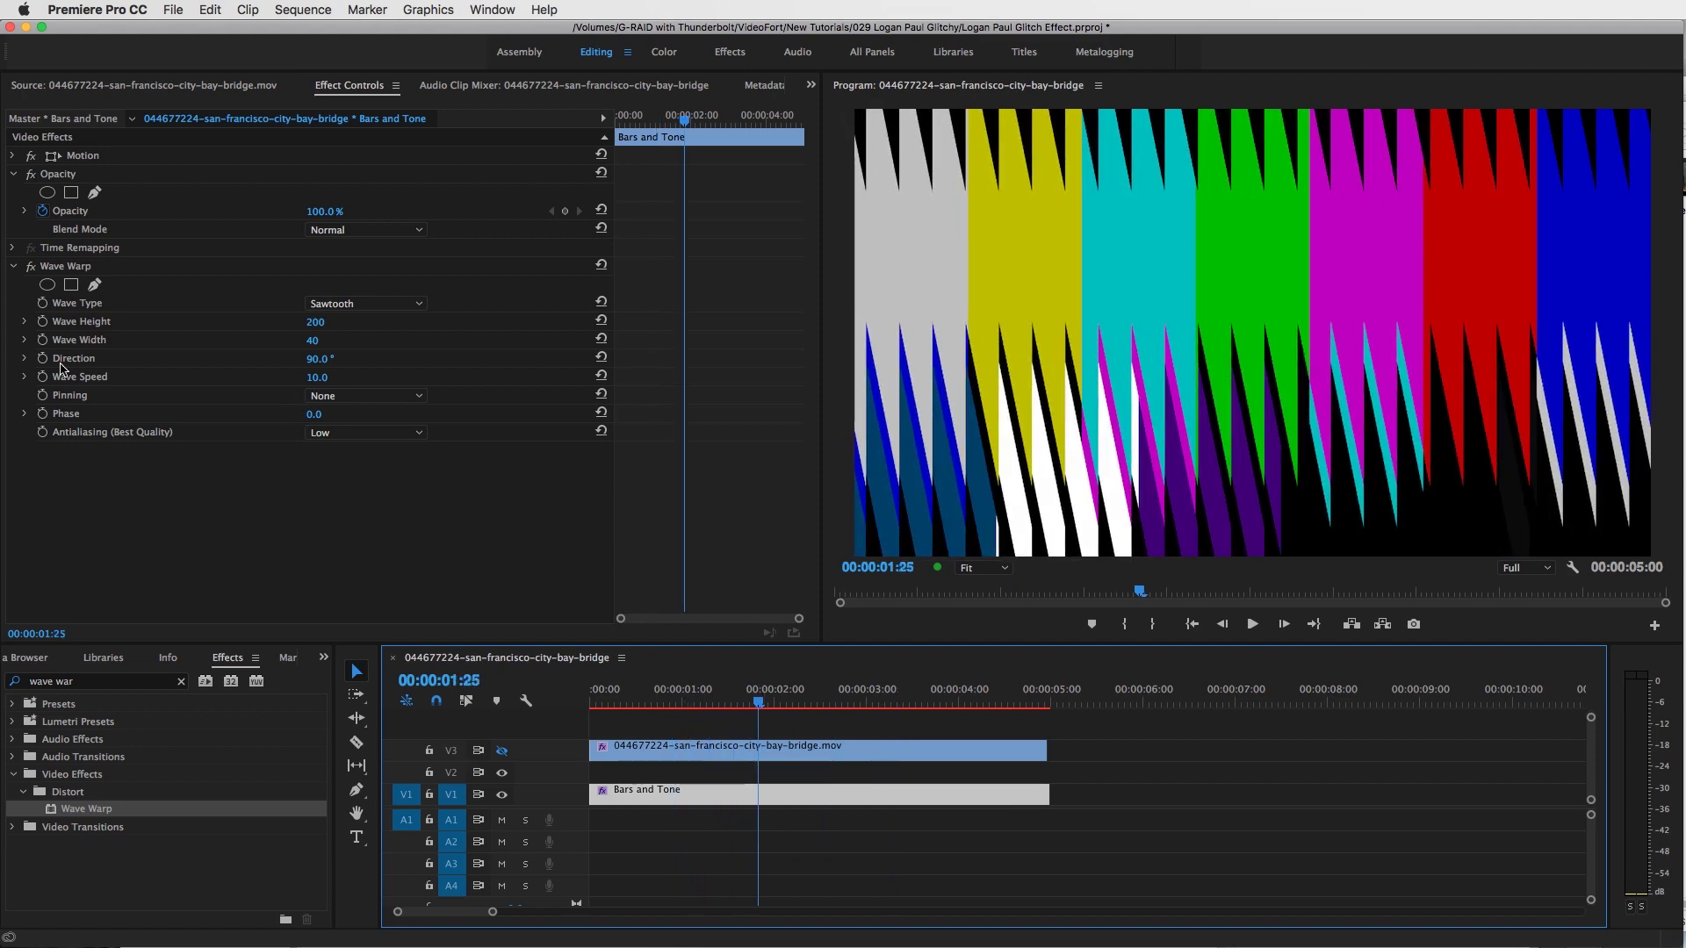
mouse_move(317, 359)
mouse_down()
mouse_move(285, 359)
mouse_move(339, 359)
mouse_up()
click(758, 703)
key(Home)
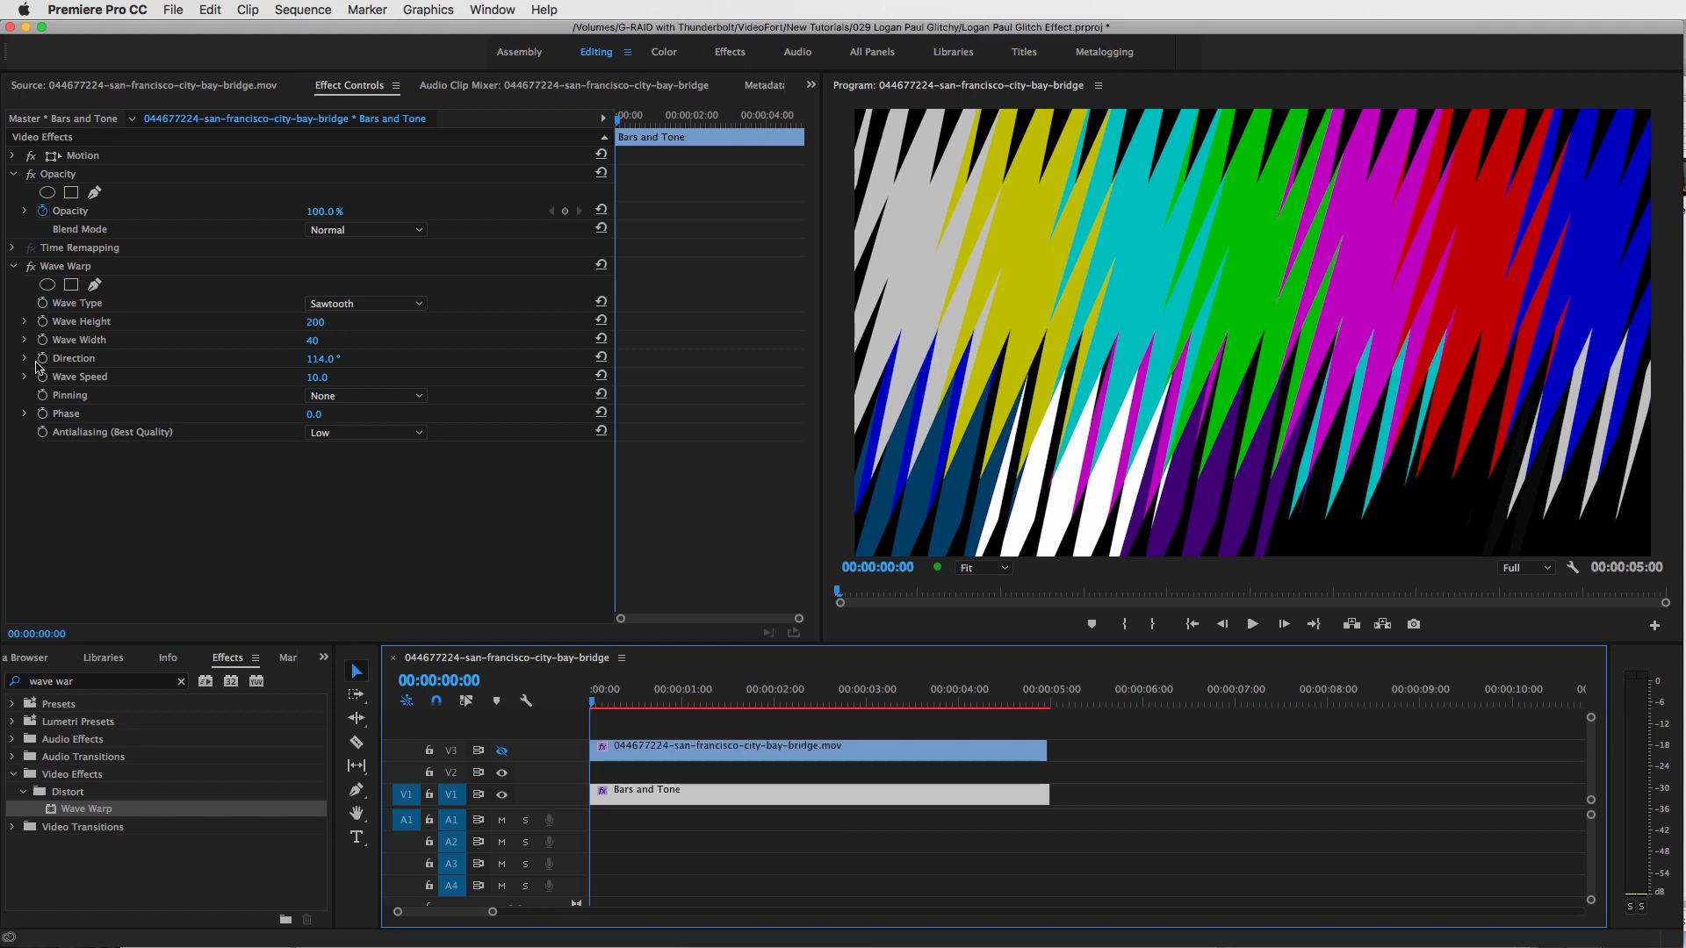
click(306, 363)
Step: Keyframe Direction from 114° at the start to 49° at 00:00:04:26, then show V3 again
click(43, 359)
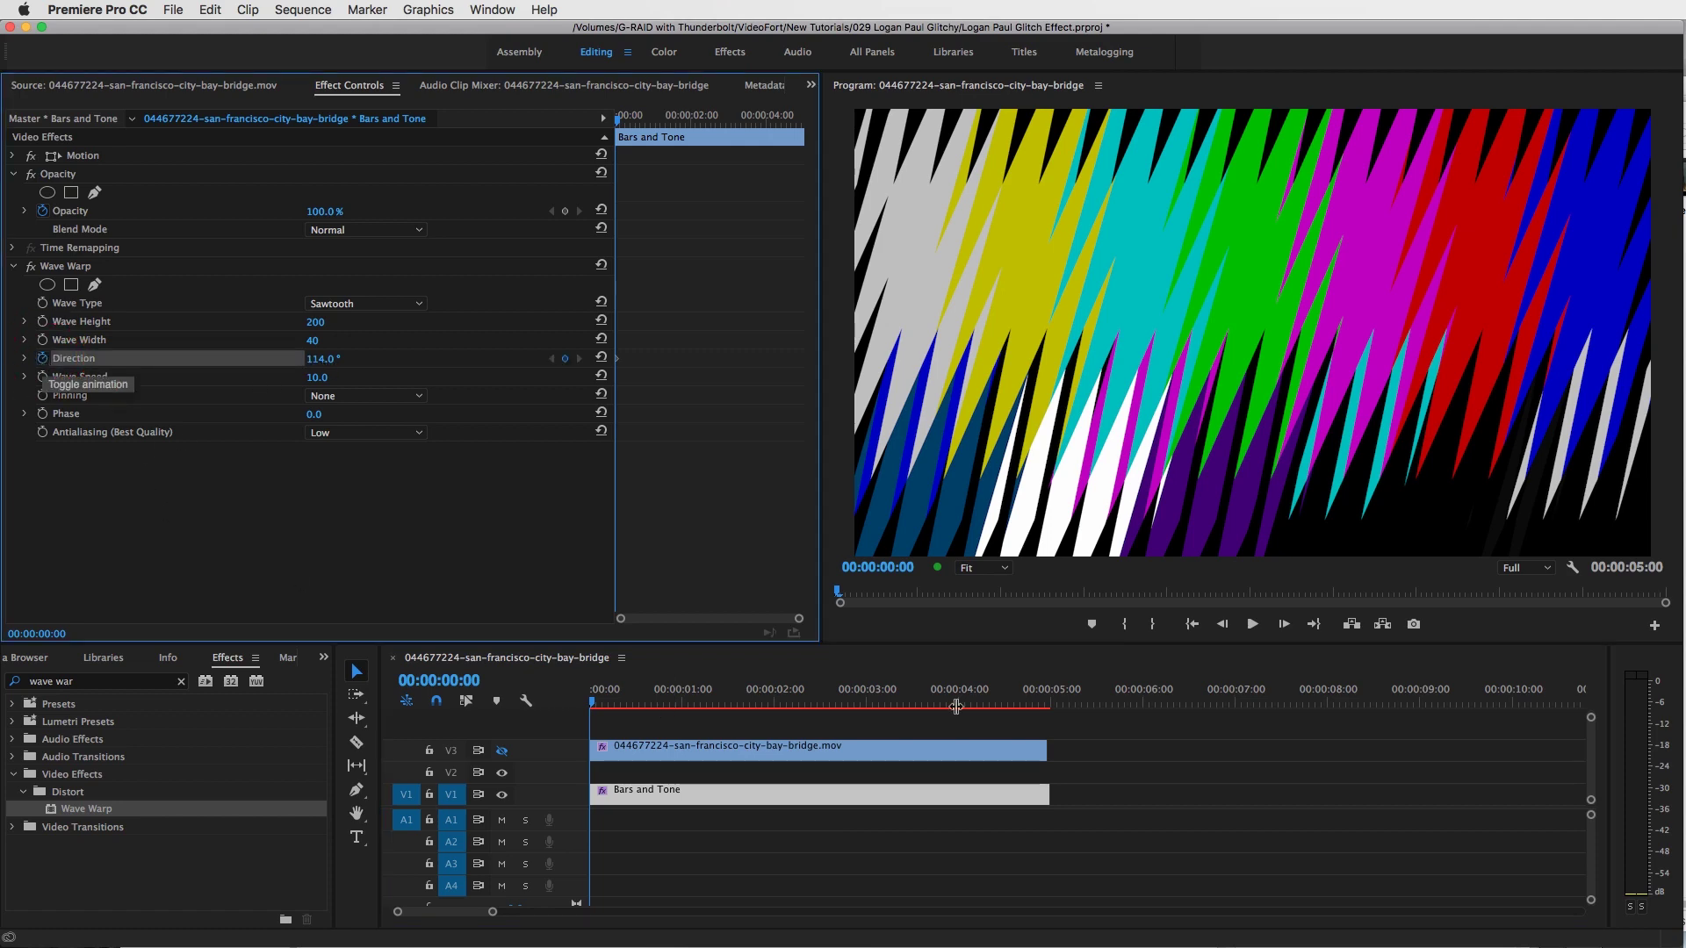
drag(654, 698, 1040, 695)
drag(307, 364, 250, 364)
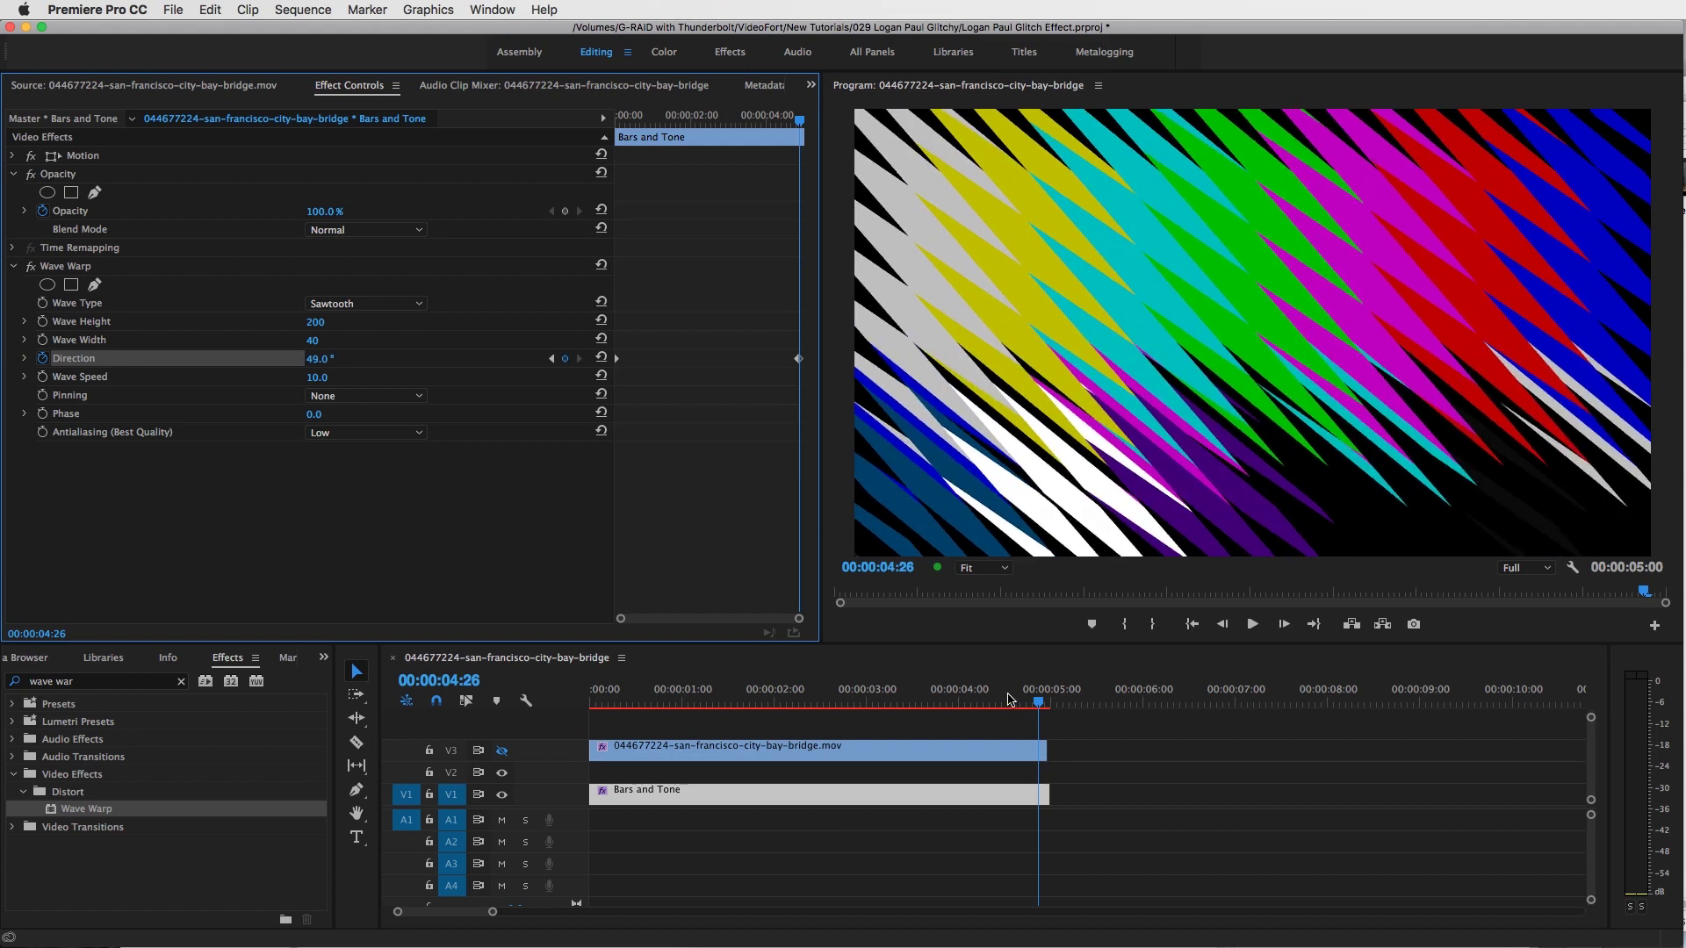
click(1005, 702)
drag(905, 698, 590, 707)
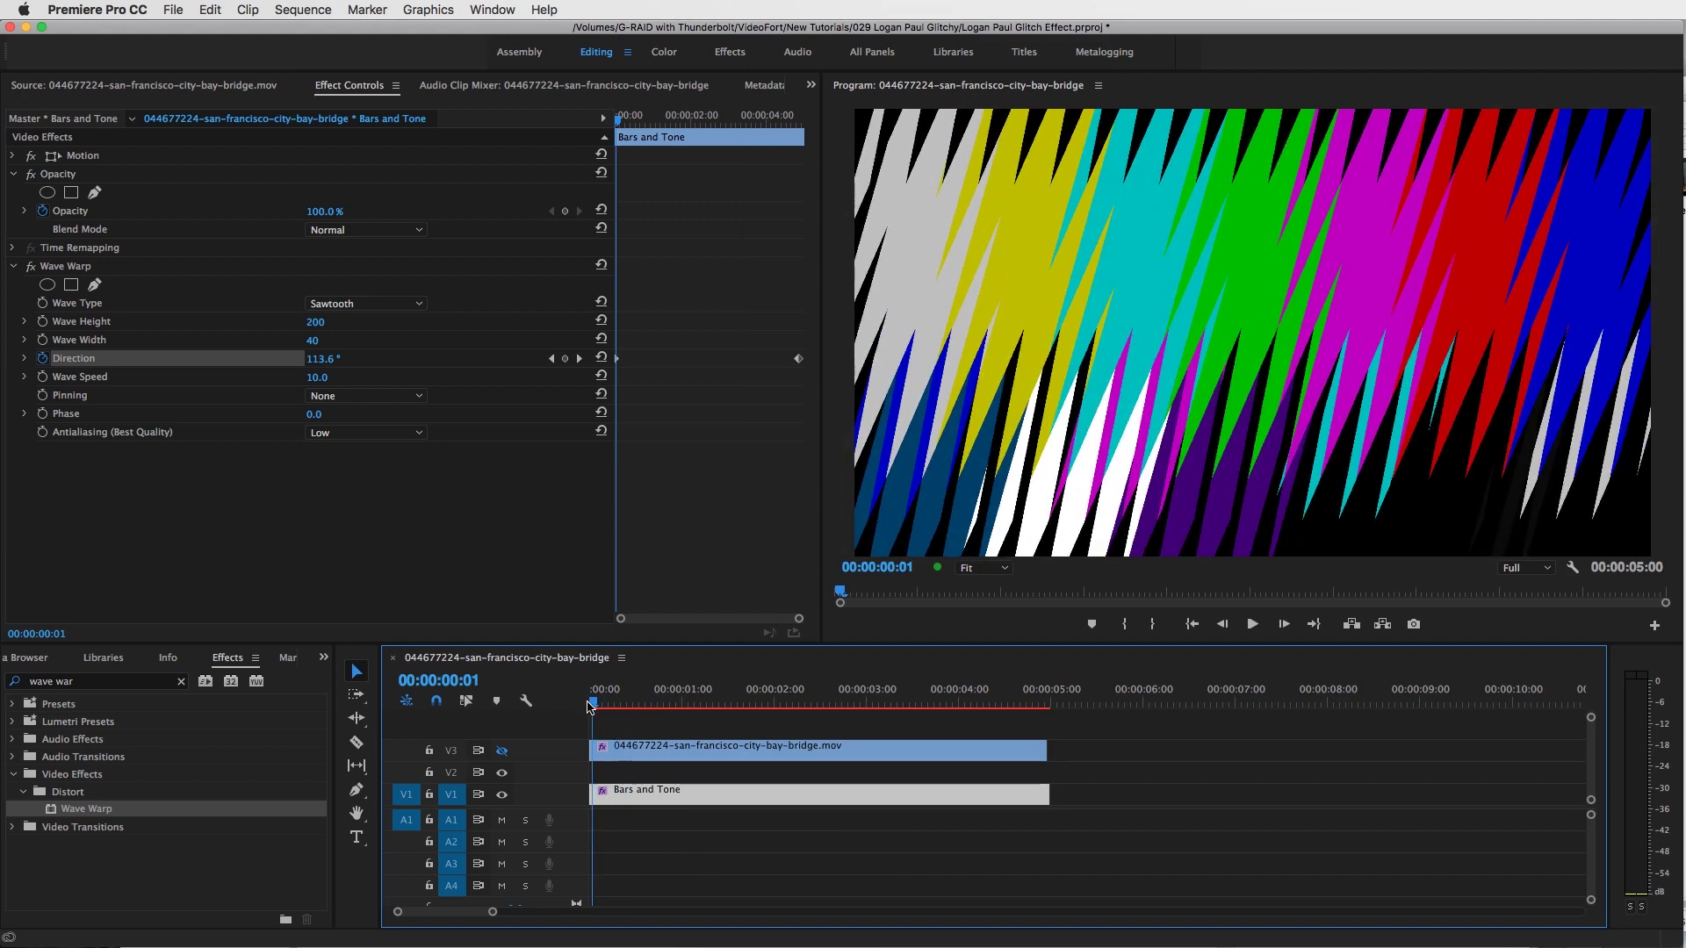
click(502, 749)
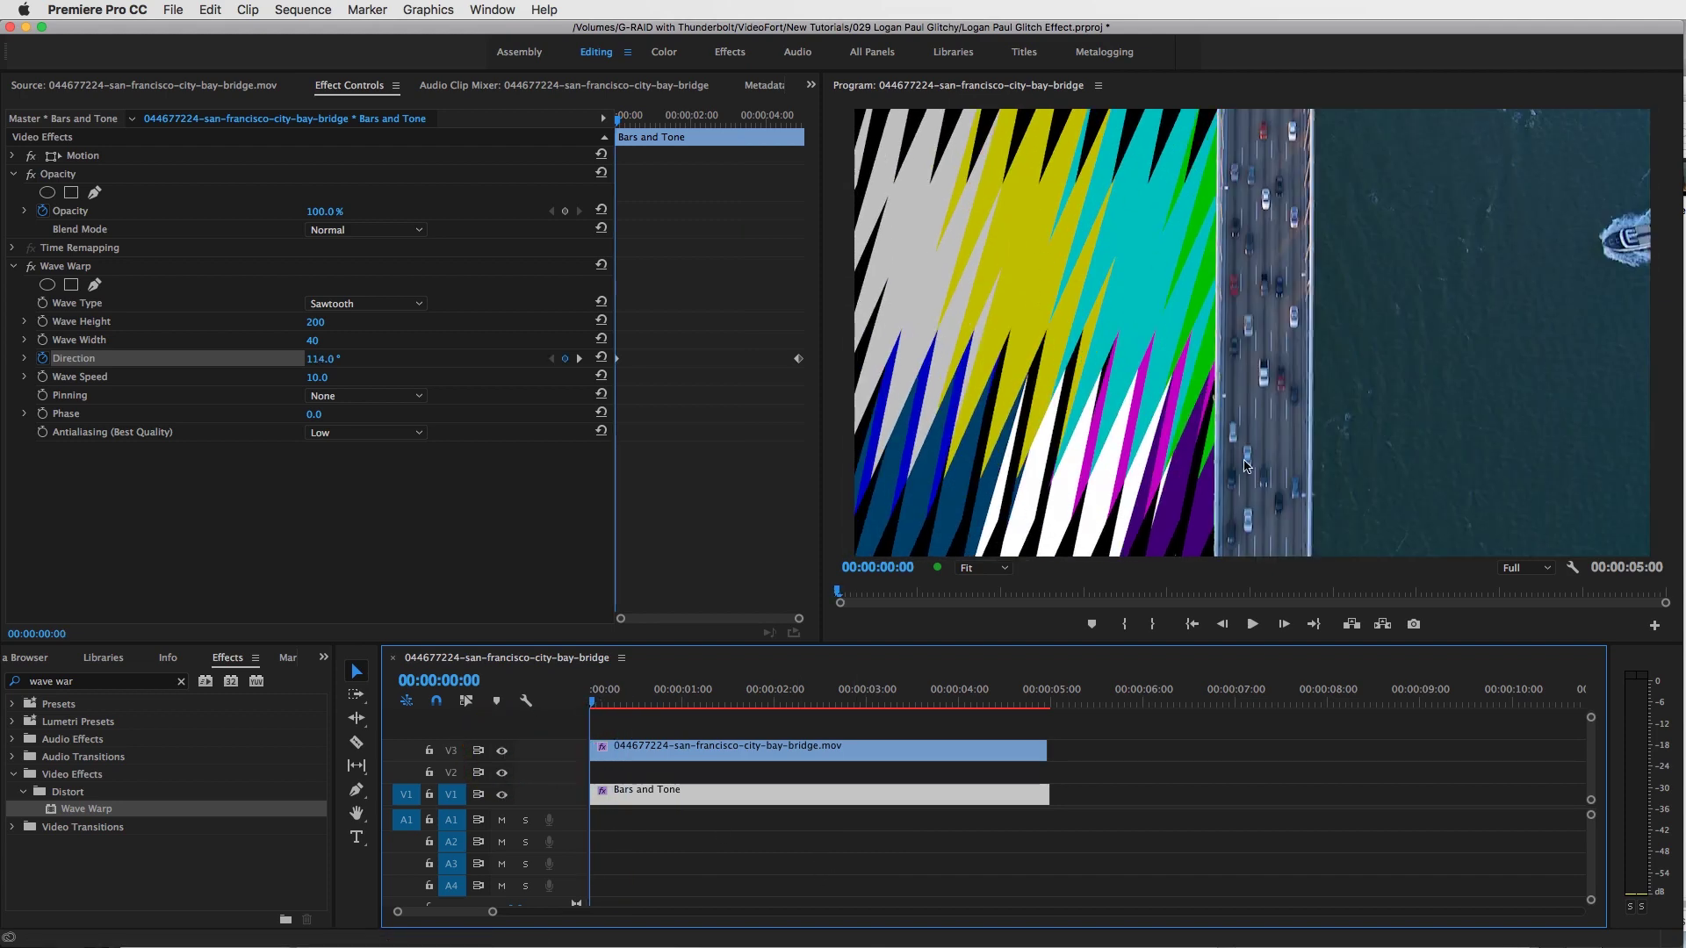
Step: Copy the bridge clip's Paint Bucket effect
click(856, 753)
click(858, 753)
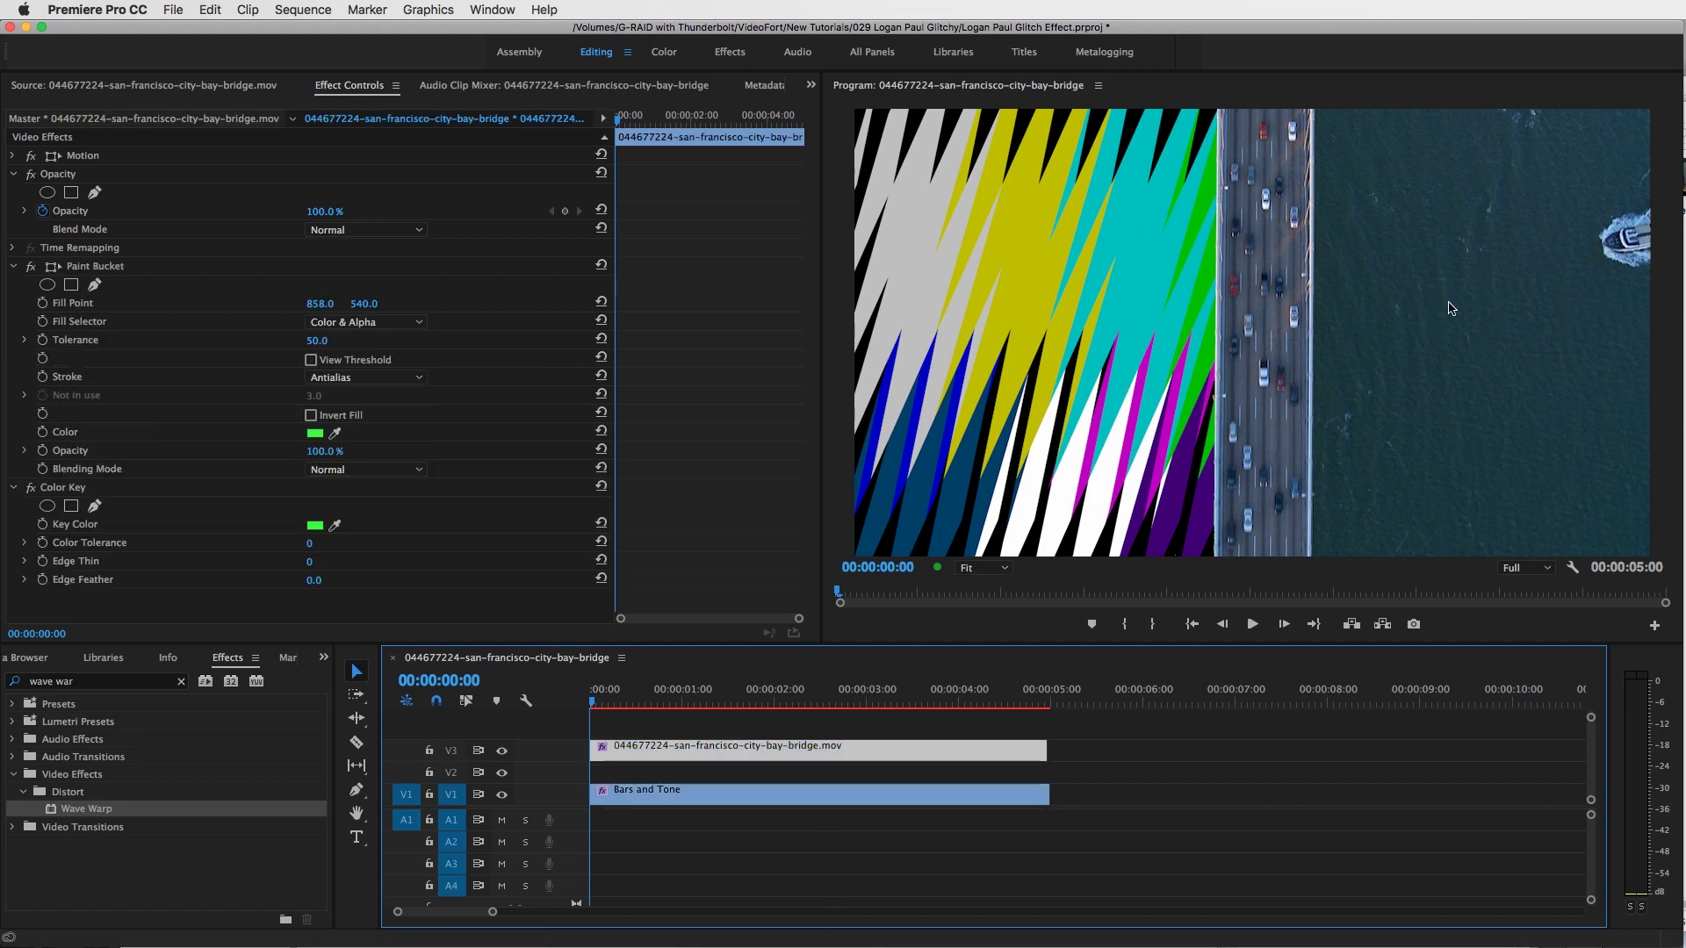
click(13, 174)
click(107, 213)
right_click(147, 219)
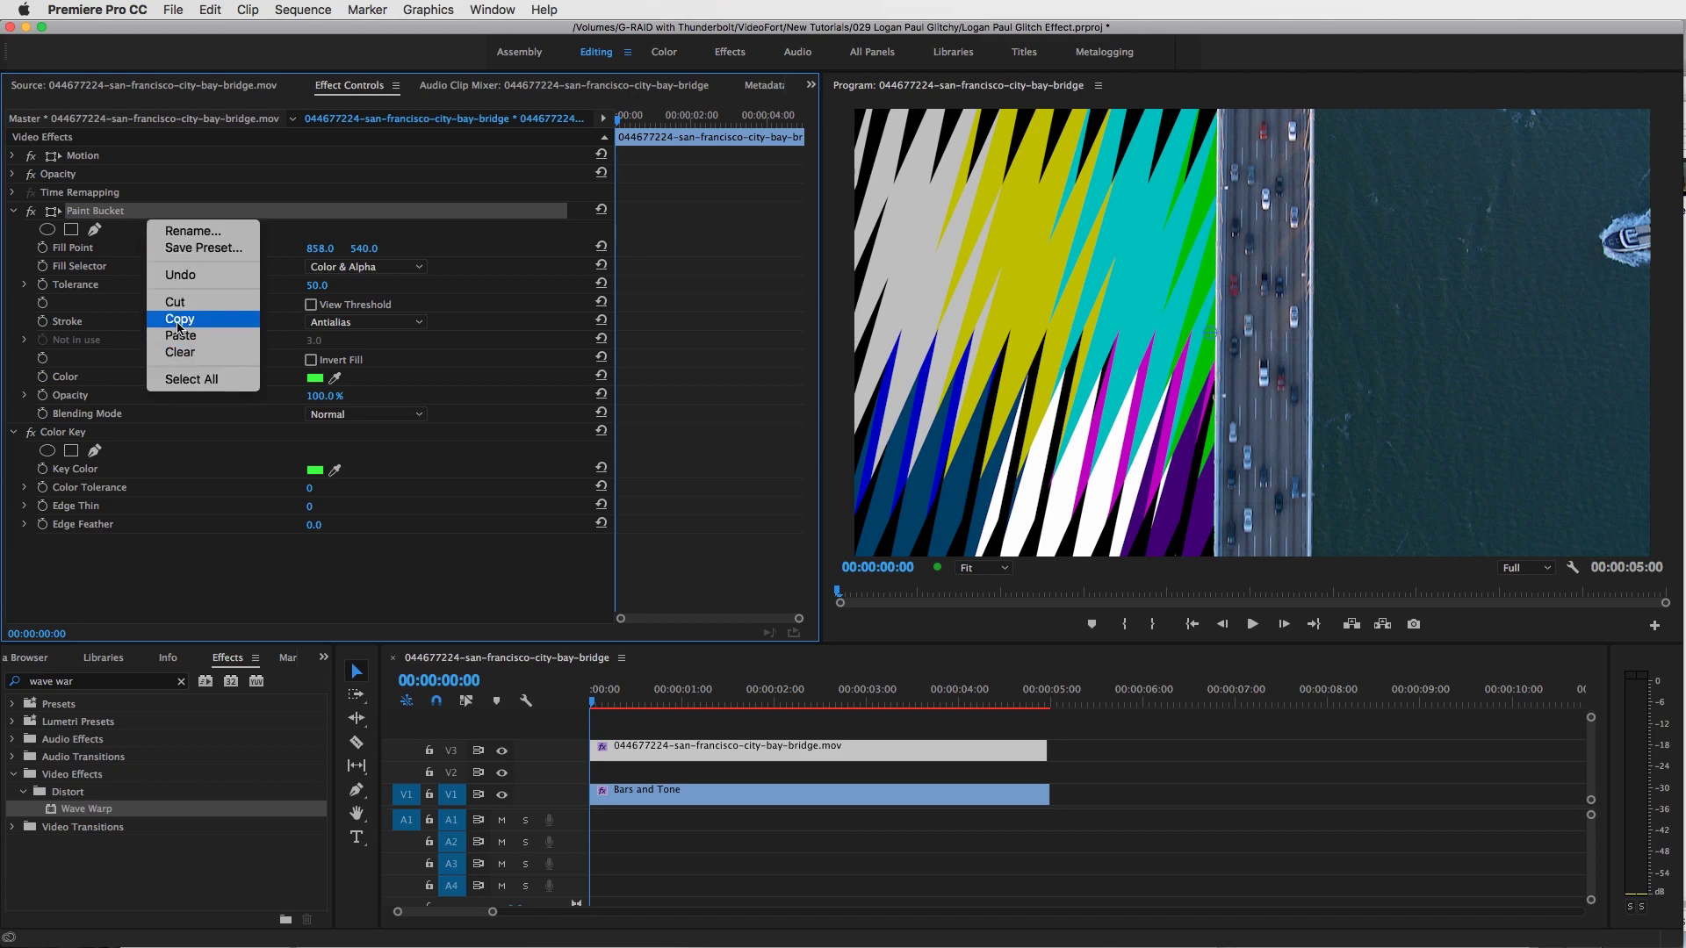
click(174, 322)
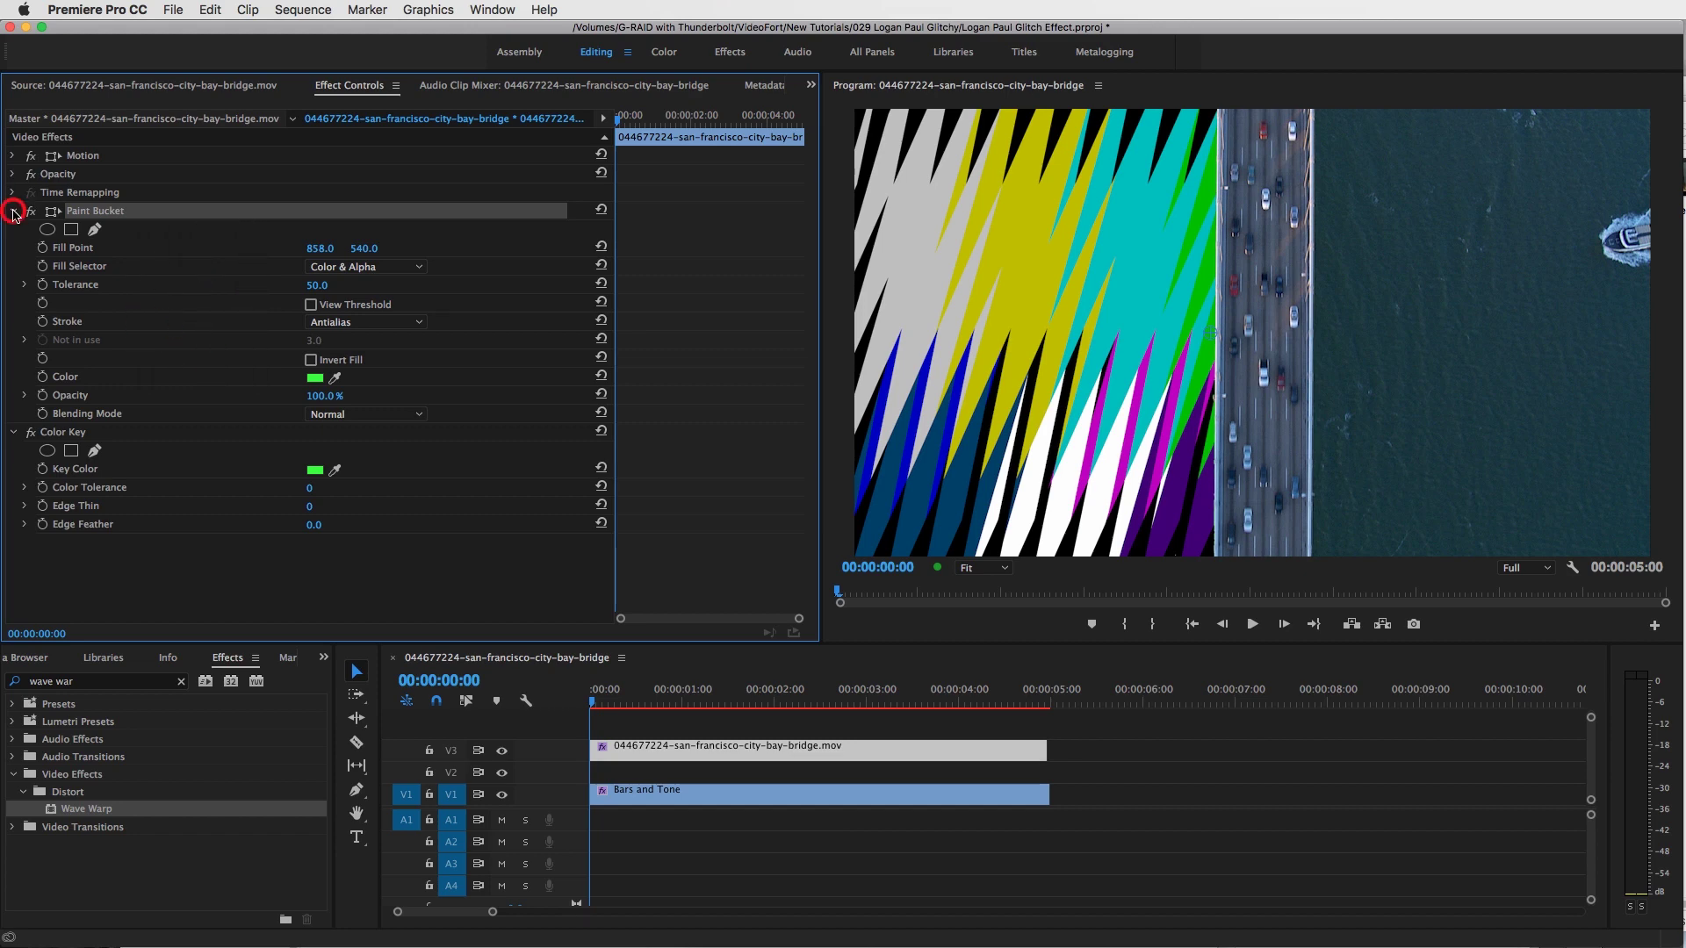
Step: Paste a second Paint Bucket and move Color Key below it
click(12, 211)
right_click(111, 379)
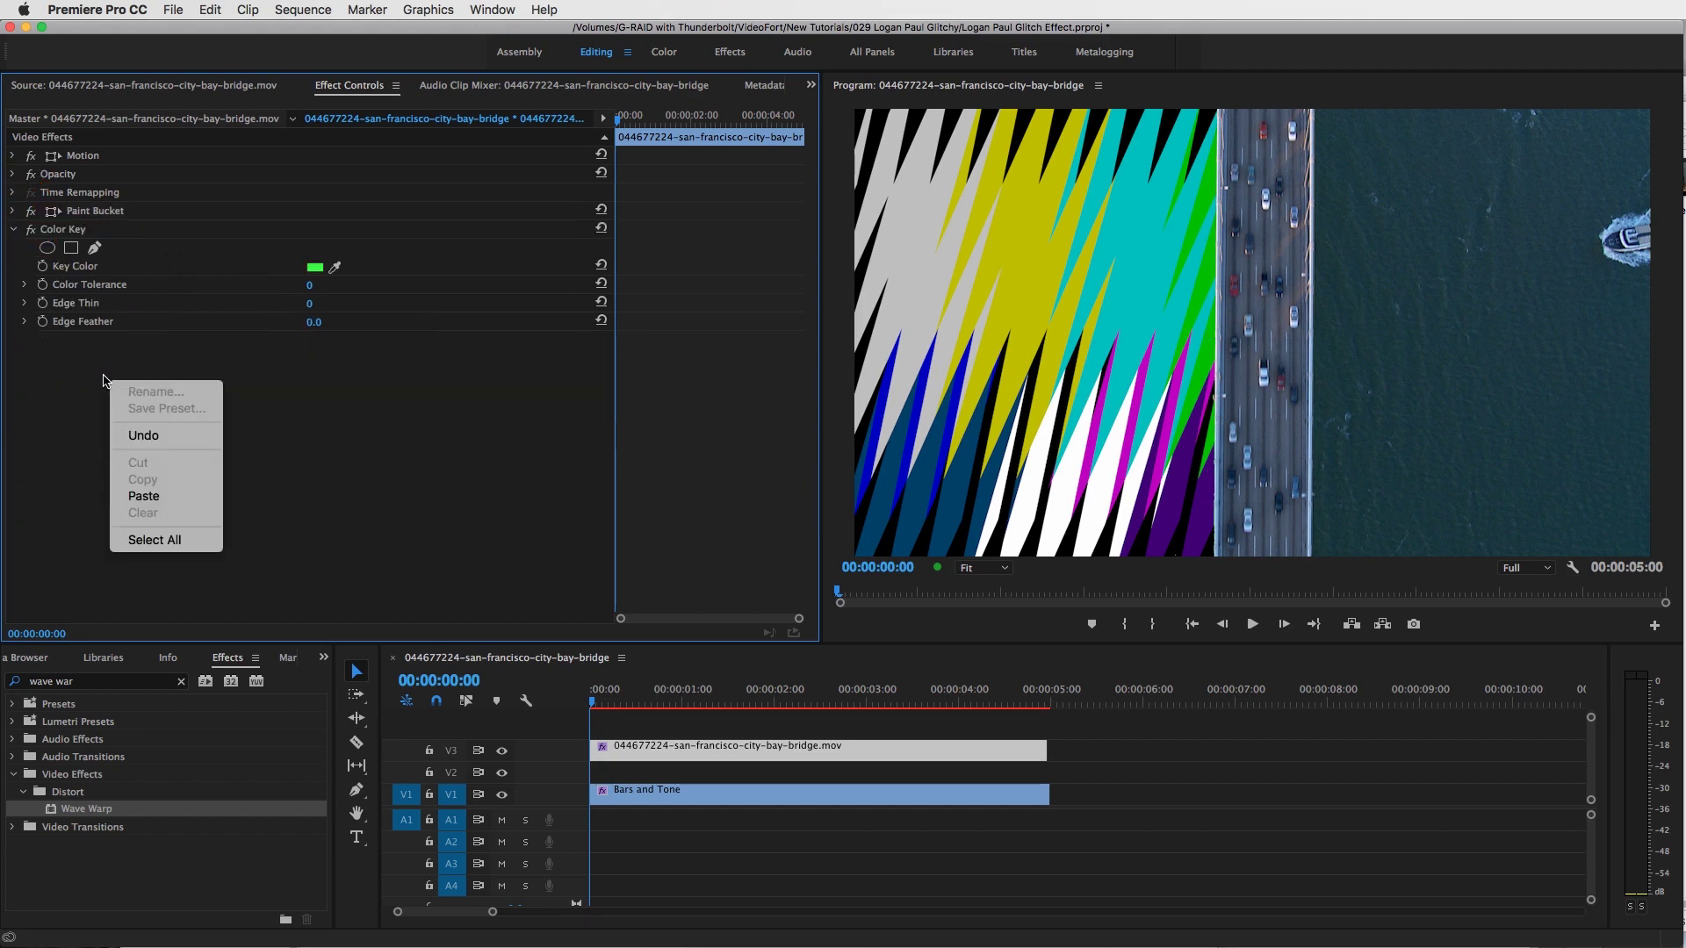
click(171, 496)
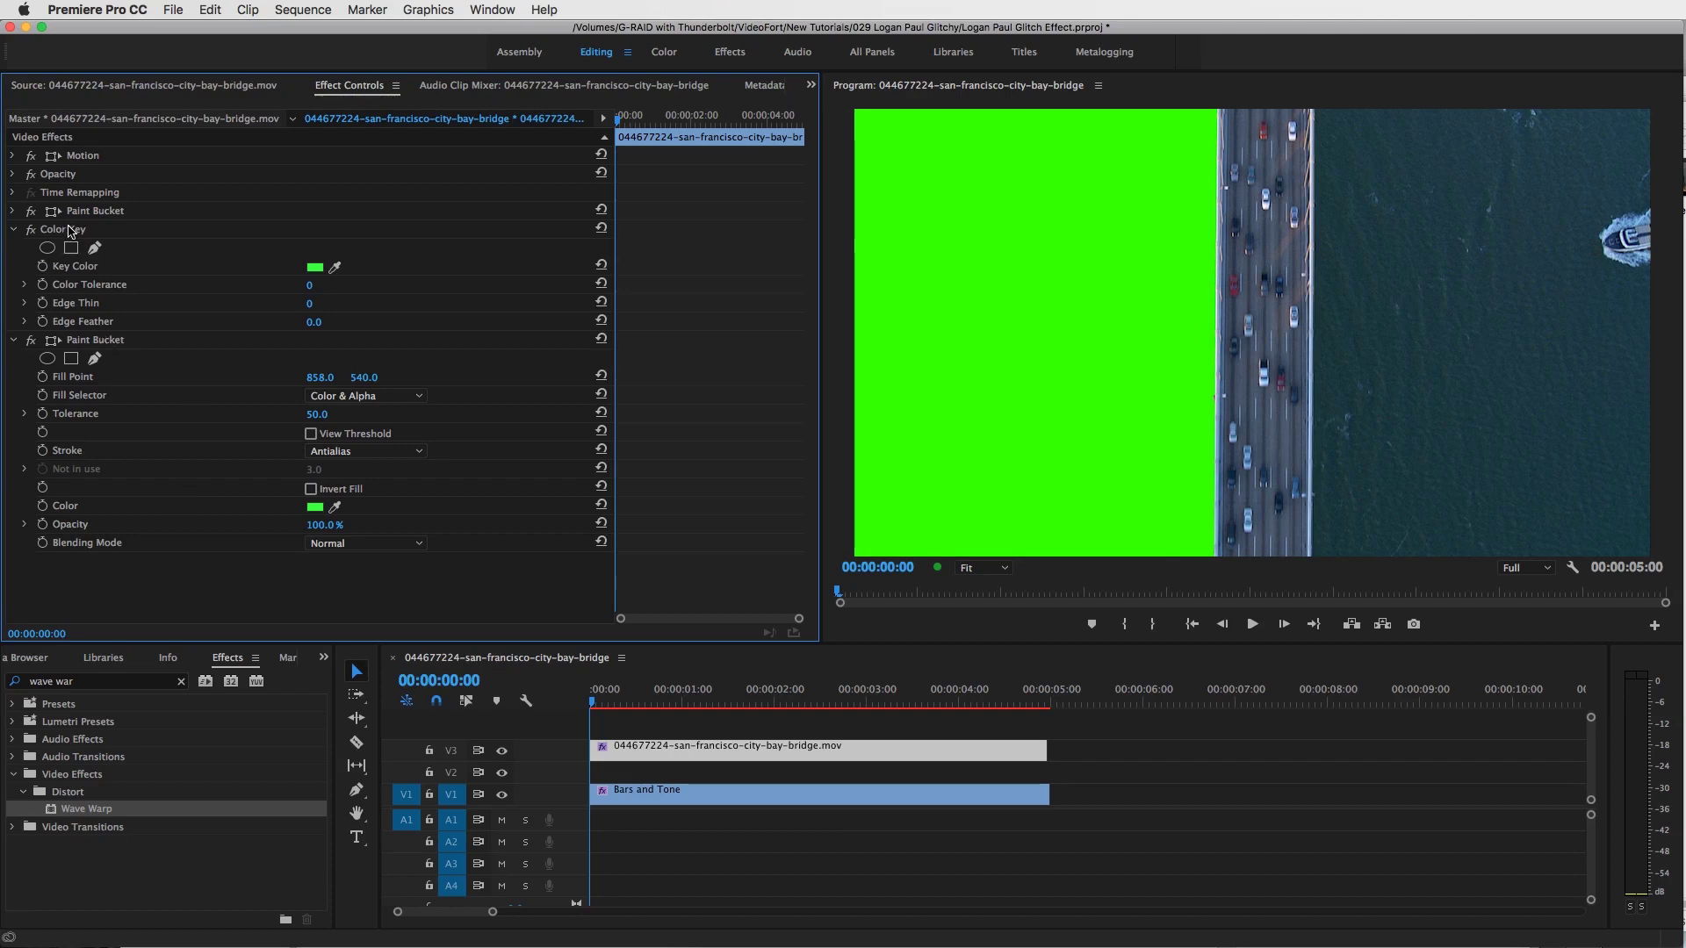
drag(70, 230, 106, 445)
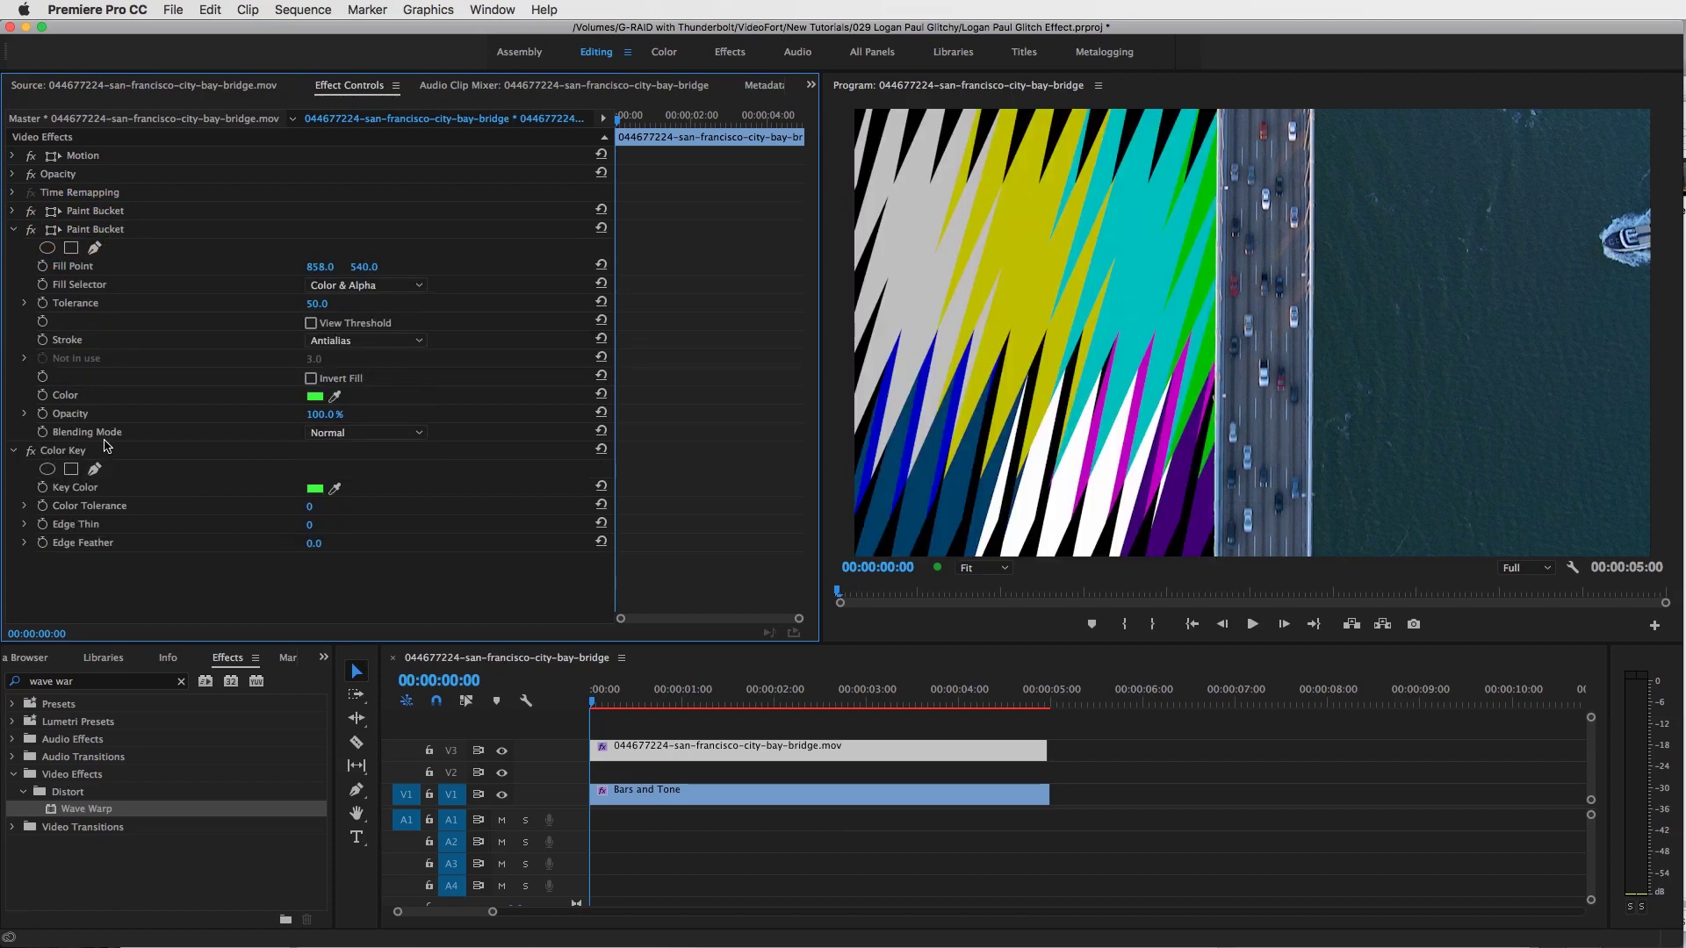
Step: Scrub the second Paint Bucket's Fill Point X to 1465 so the right-hand ocean shows the bars
click(100, 230)
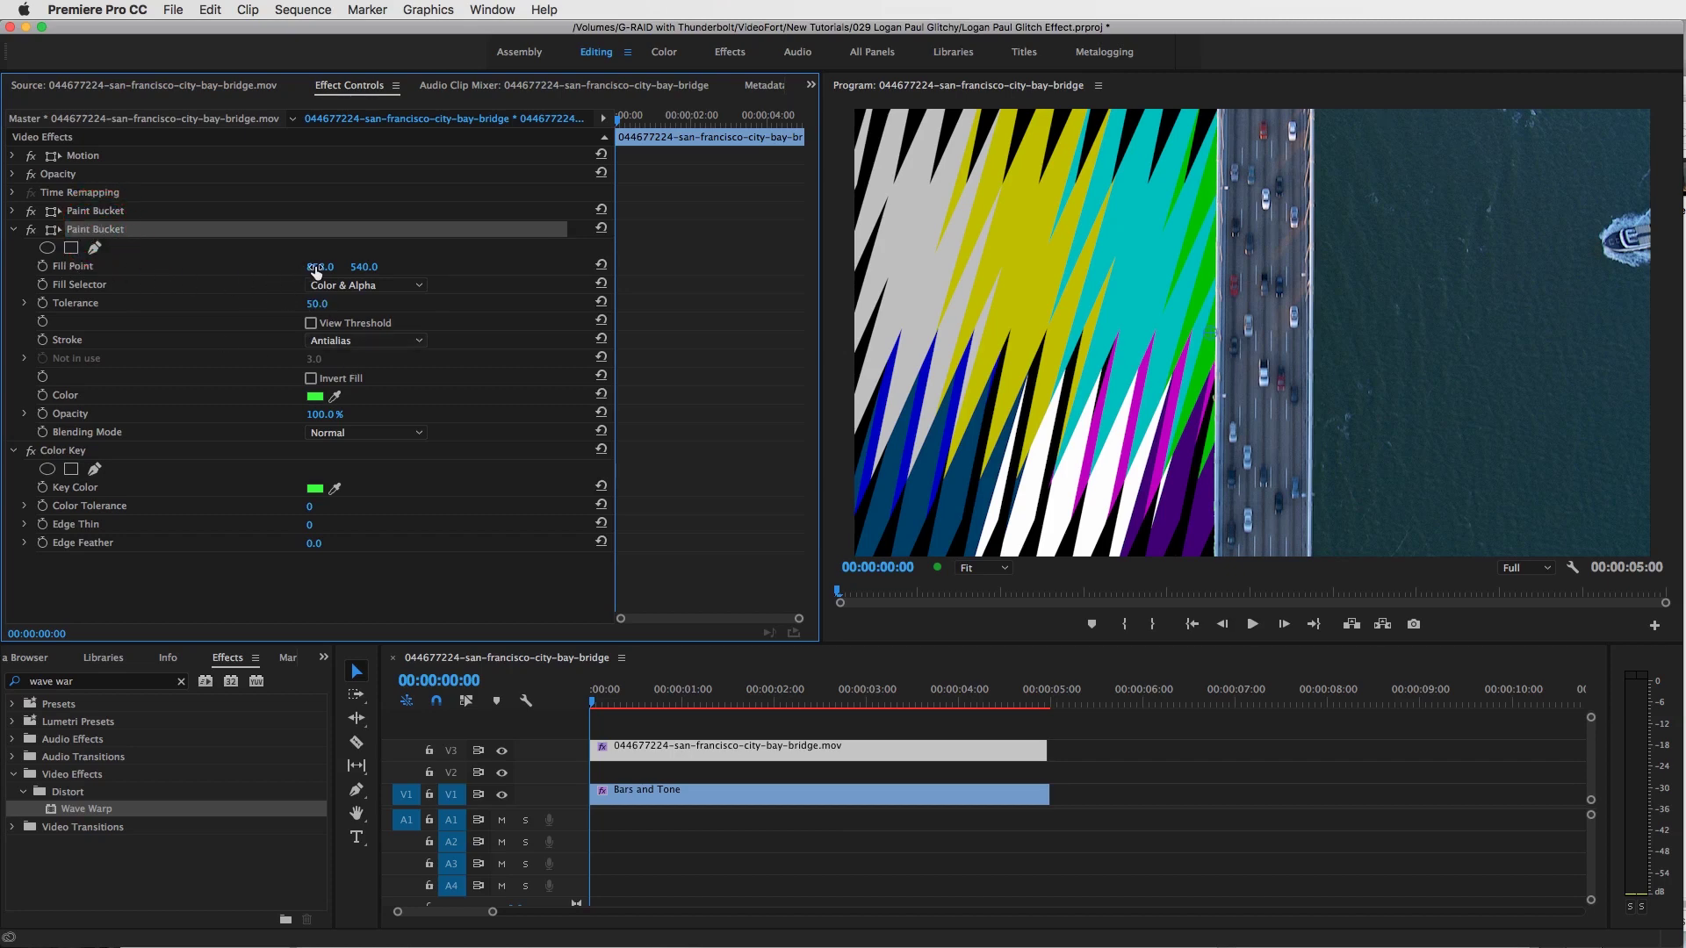
drag(317, 270, 580, 270)
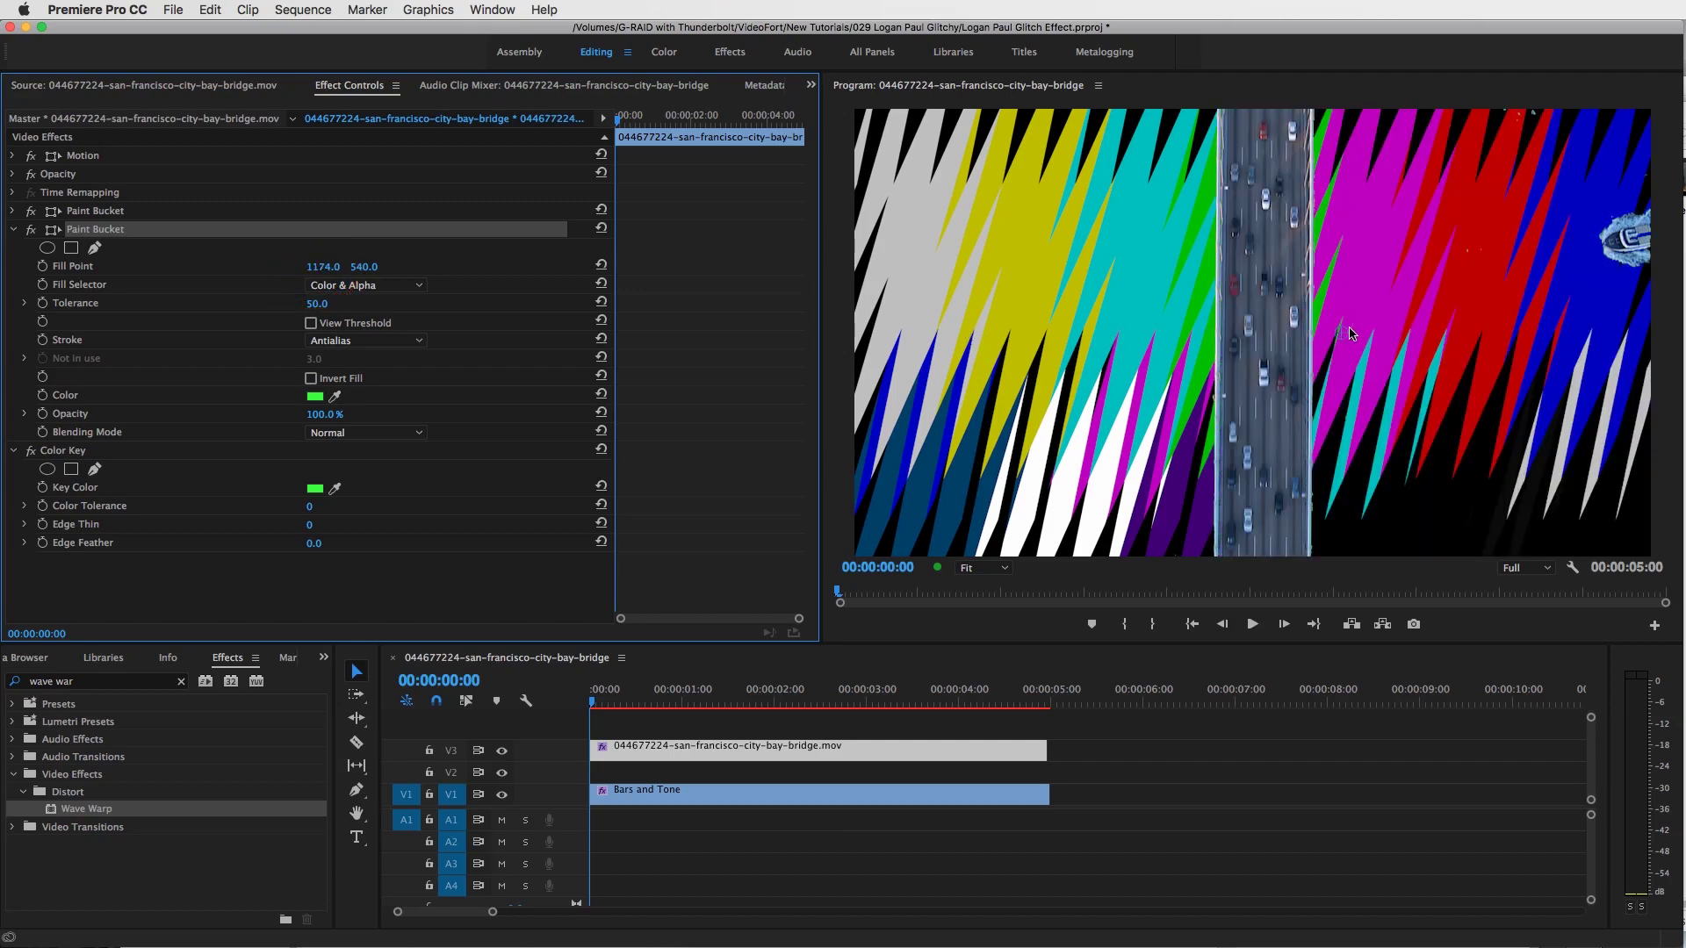
drag(324, 267, 579, 266)
Step: Move Bars and Tone up to V2 and Alt-drag a copy of the bridge clip onto V1
click(14, 231)
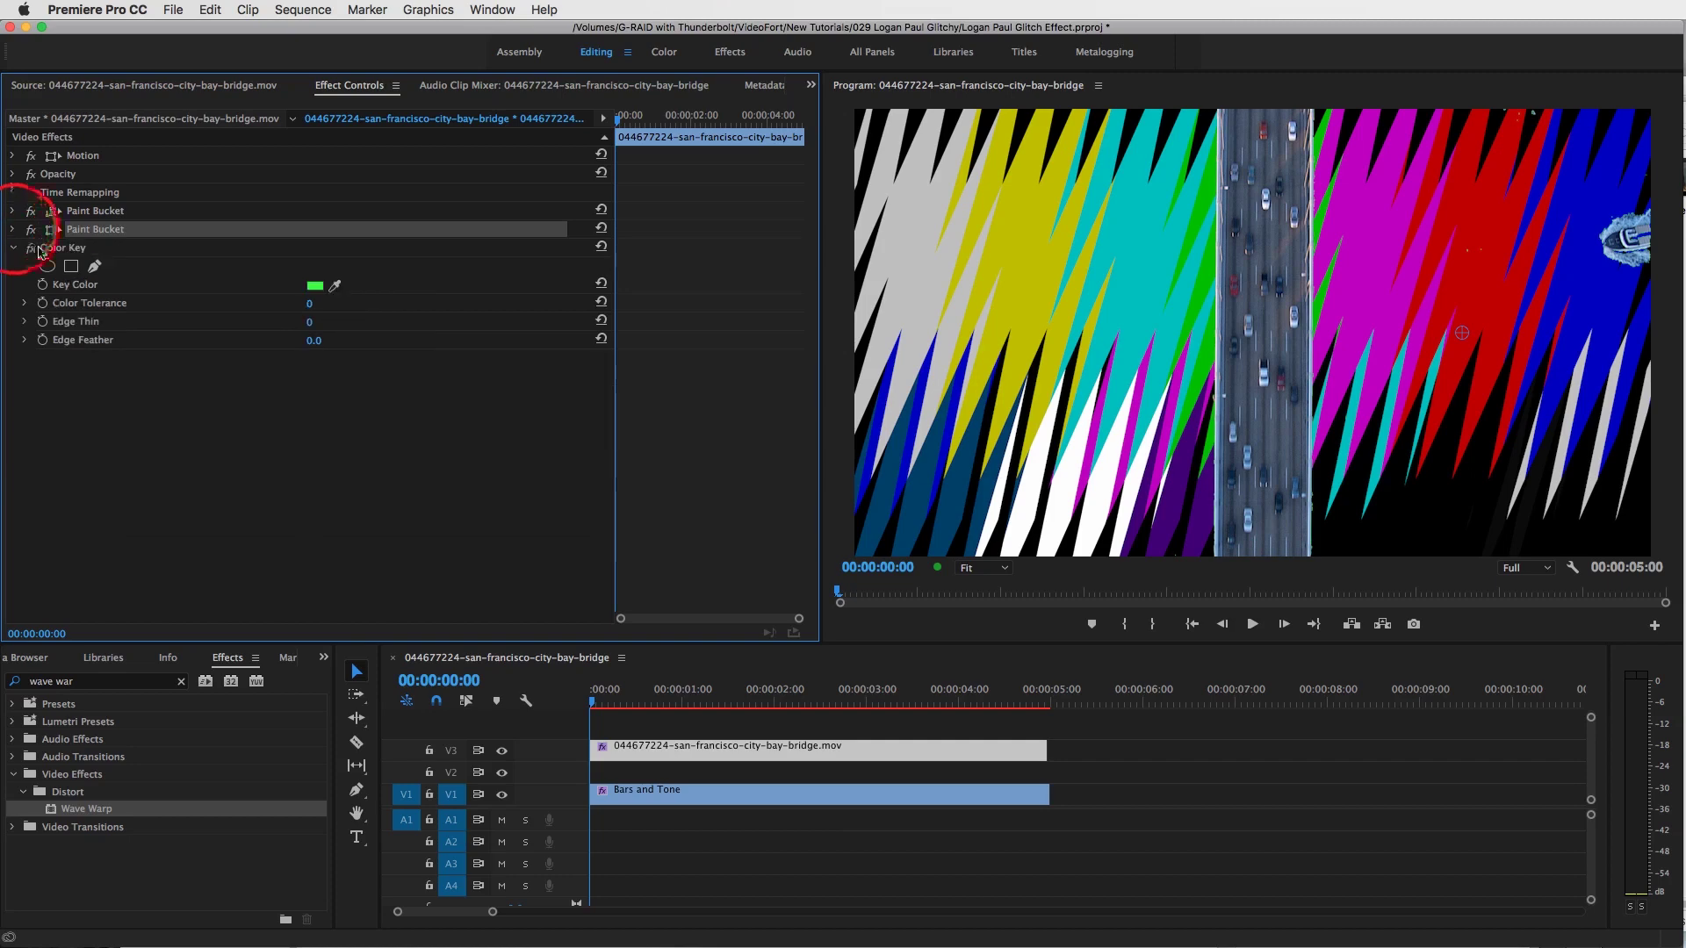
click(14, 231)
click(13, 212)
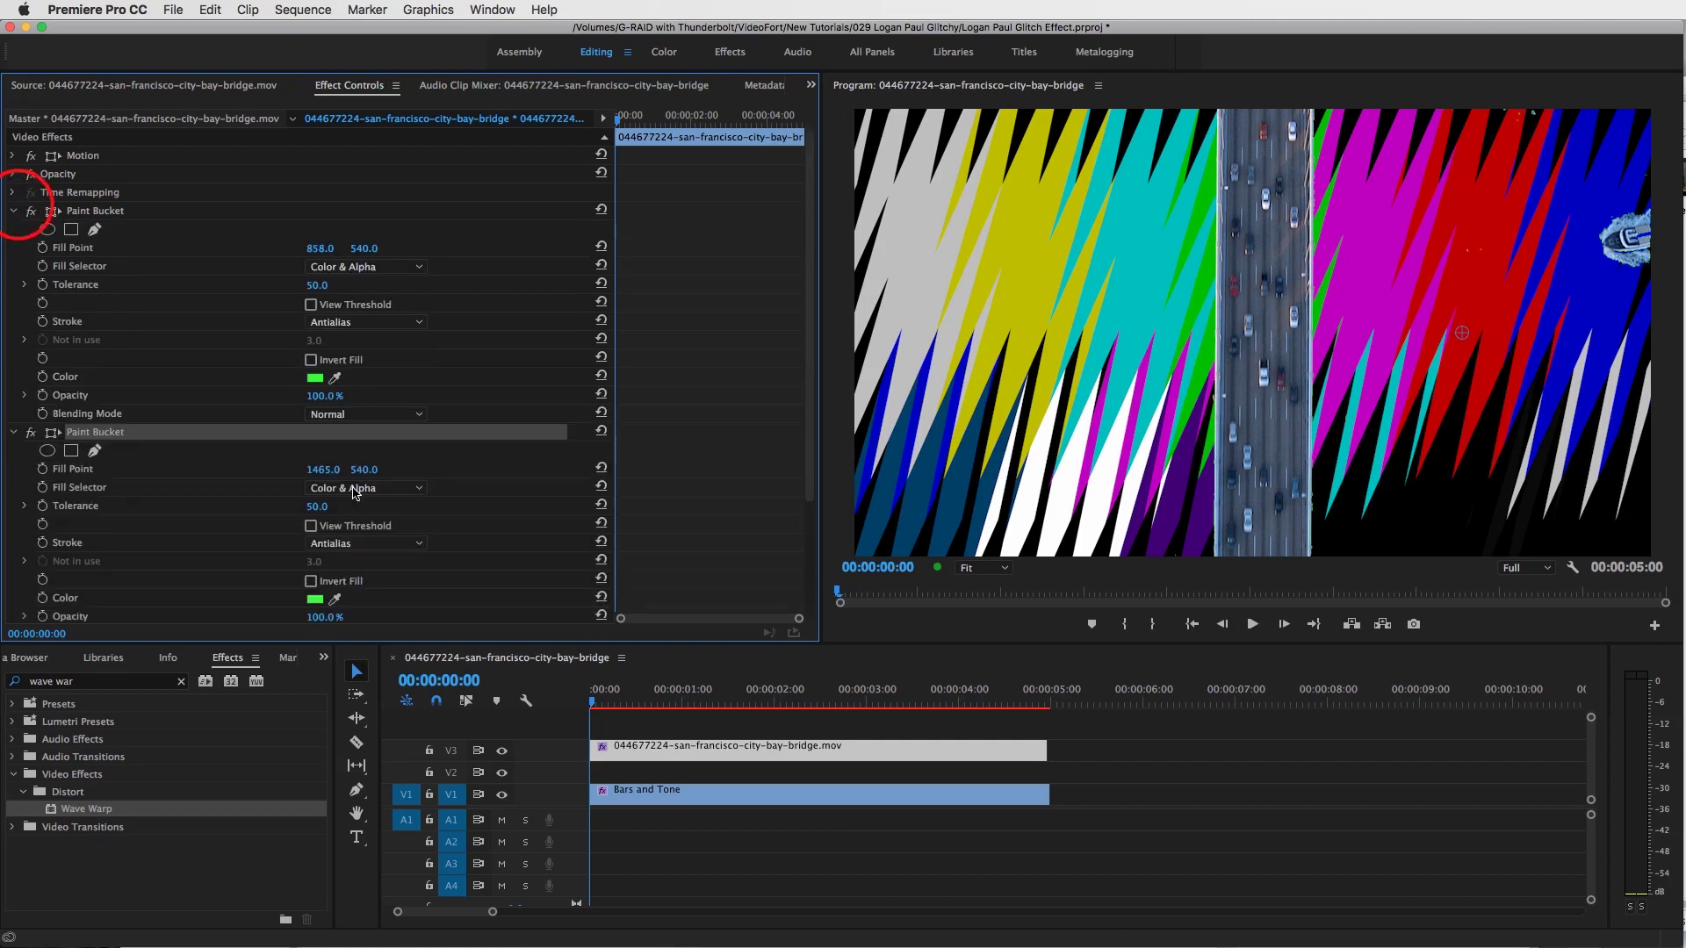
click(669, 788)
drag(669, 788, 669, 772)
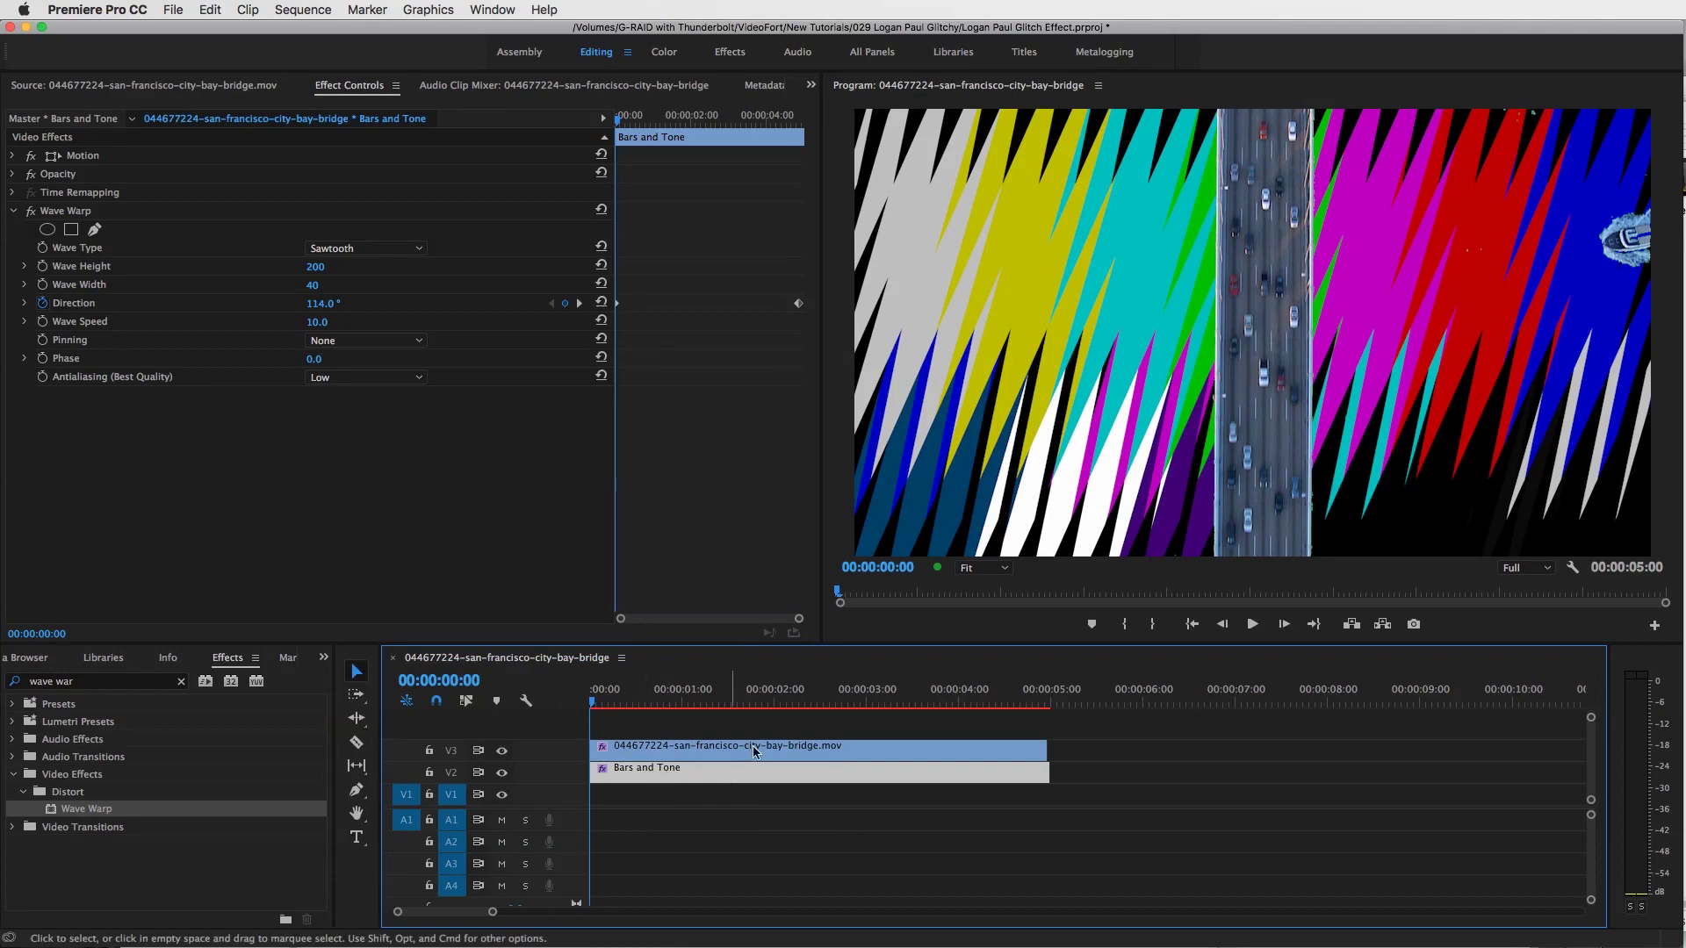
click(791, 746)
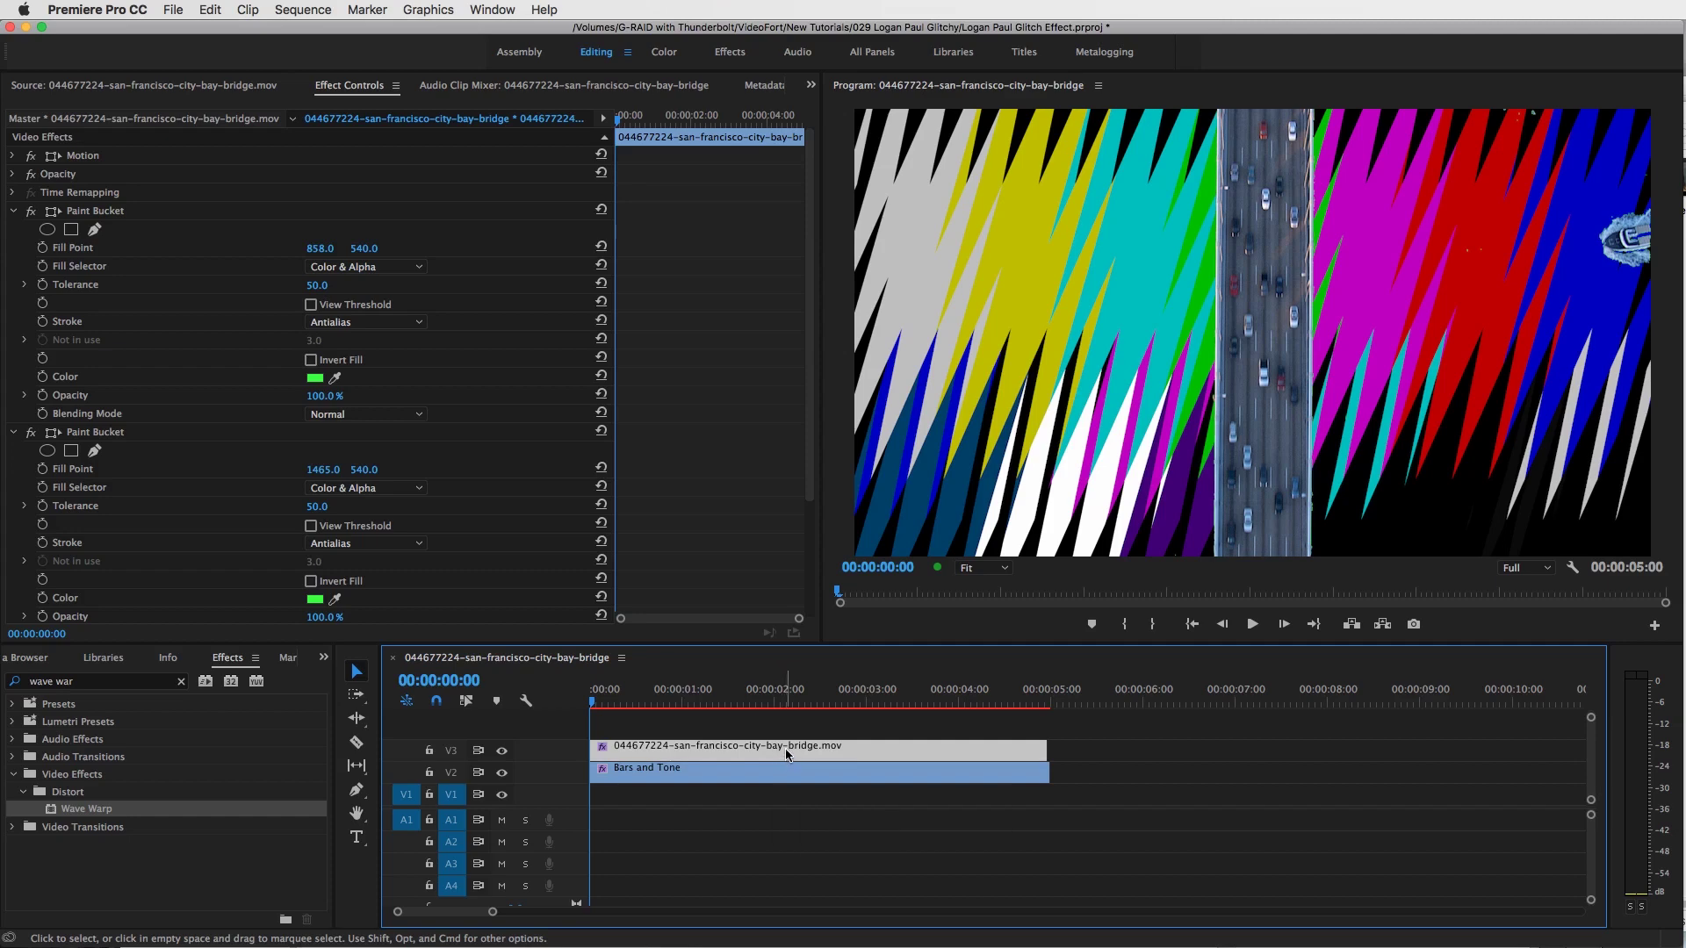
drag(784, 746, 789, 812)
Step: Delete both Paint Bucket effects and the Color Key effect from the V1 bridge copy
click(809, 795)
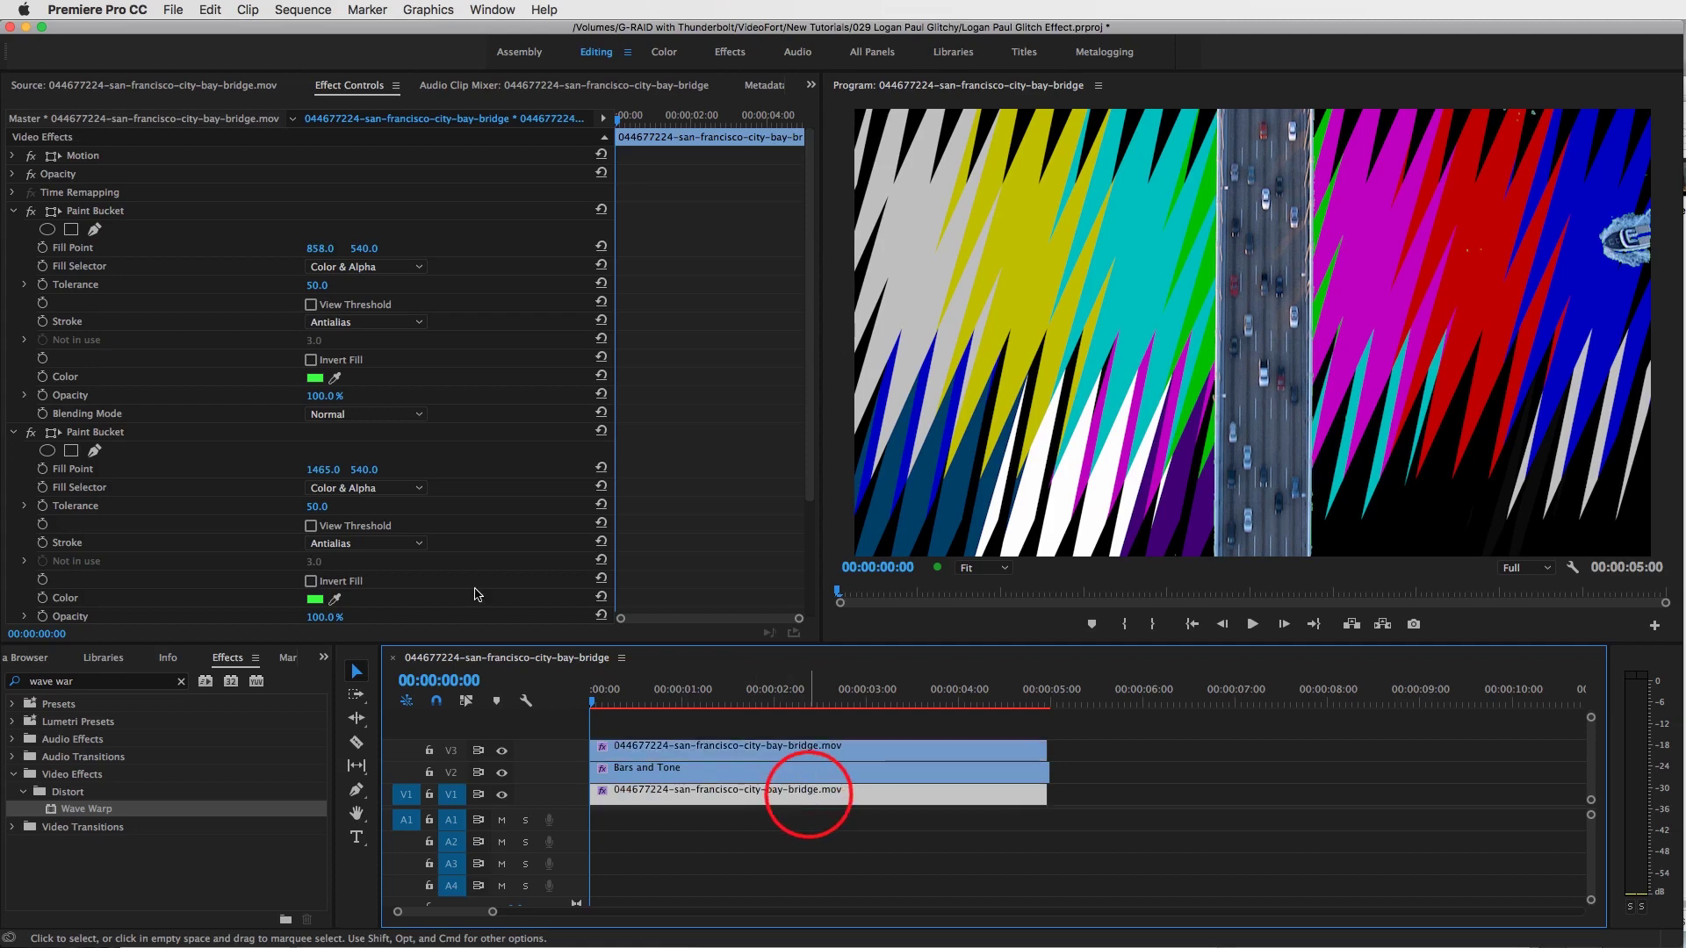
click(103, 213)
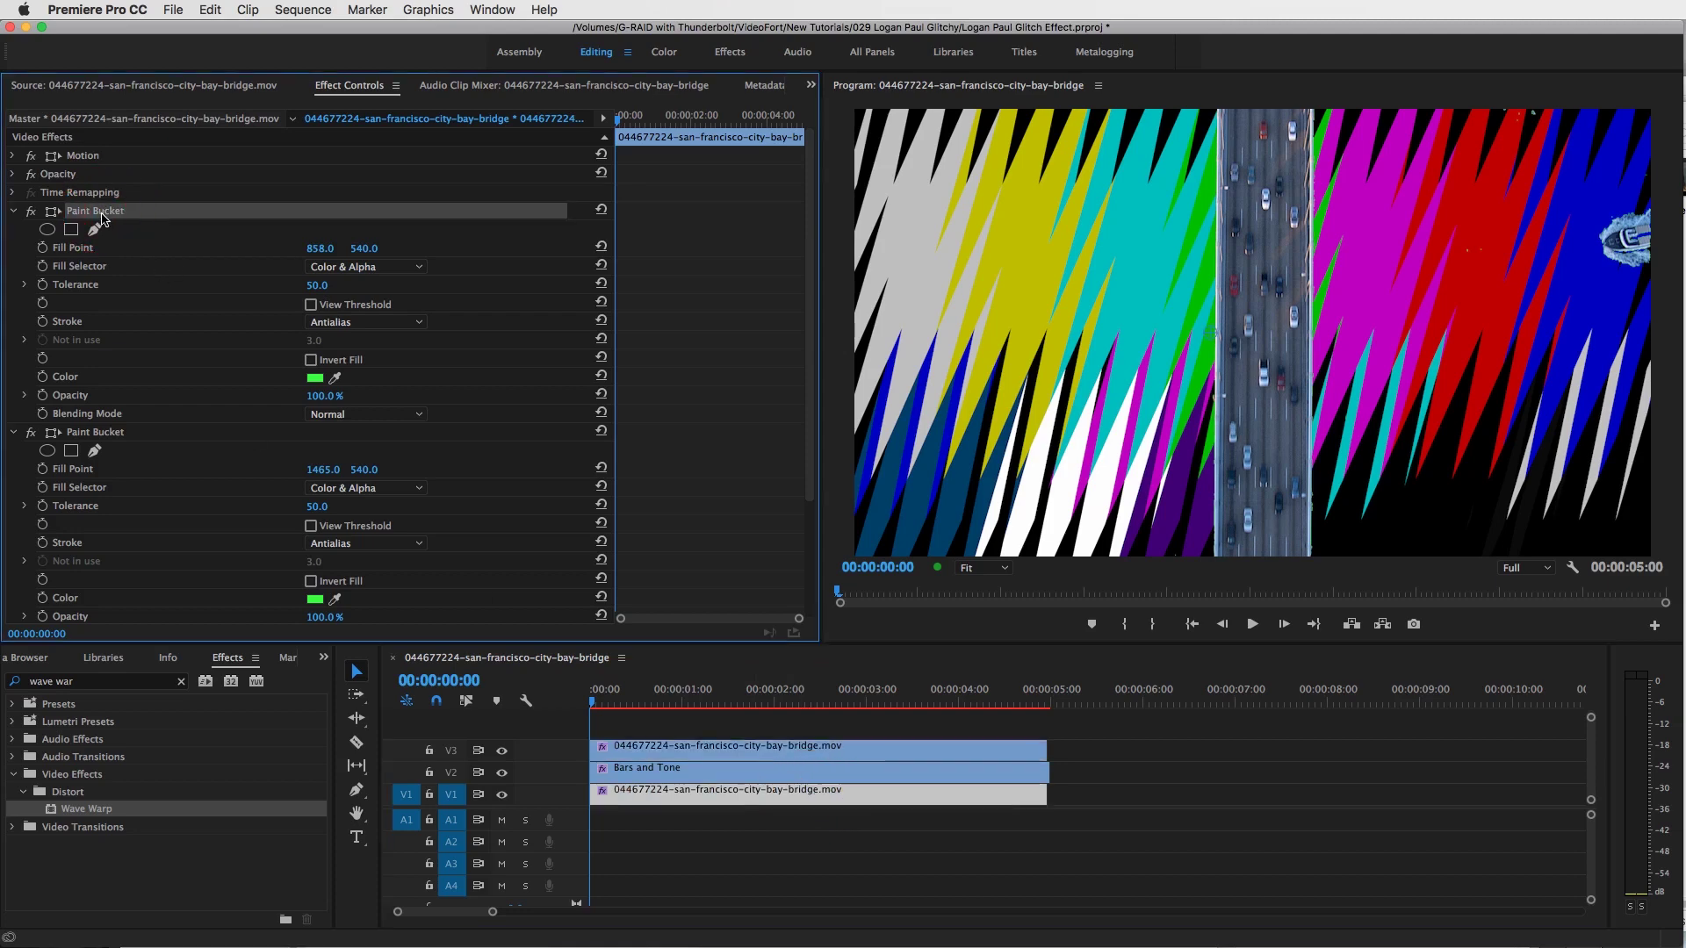
key(Delete)
click(102, 215)
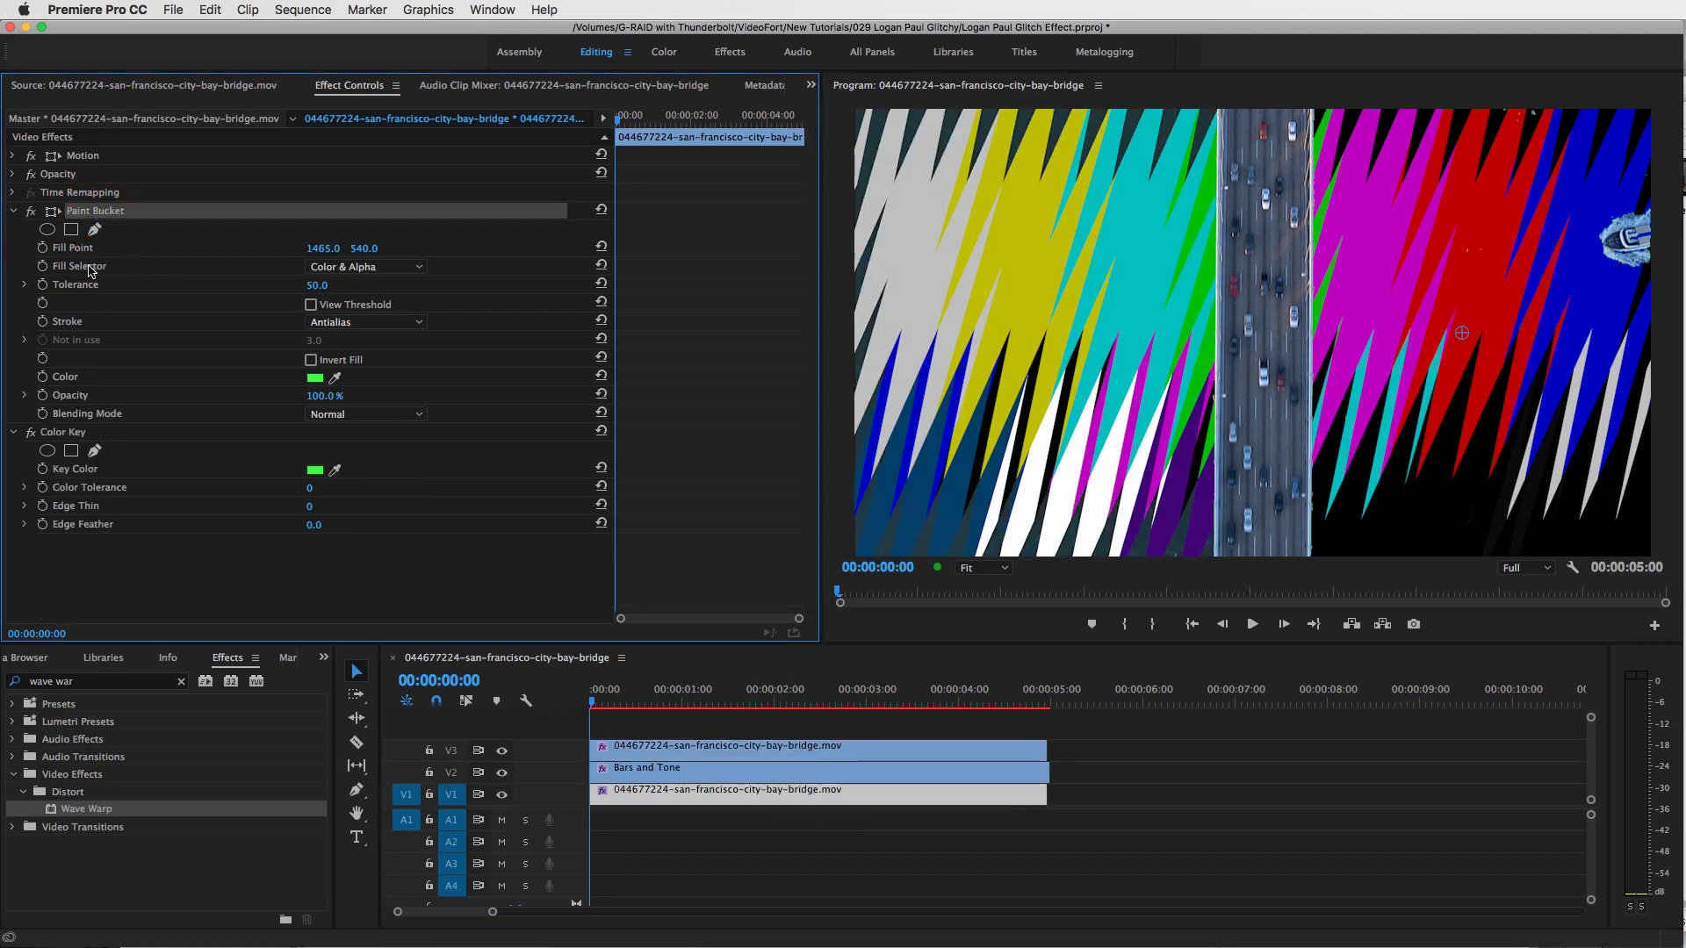
key(Delete)
click(76, 212)
key(Delete)
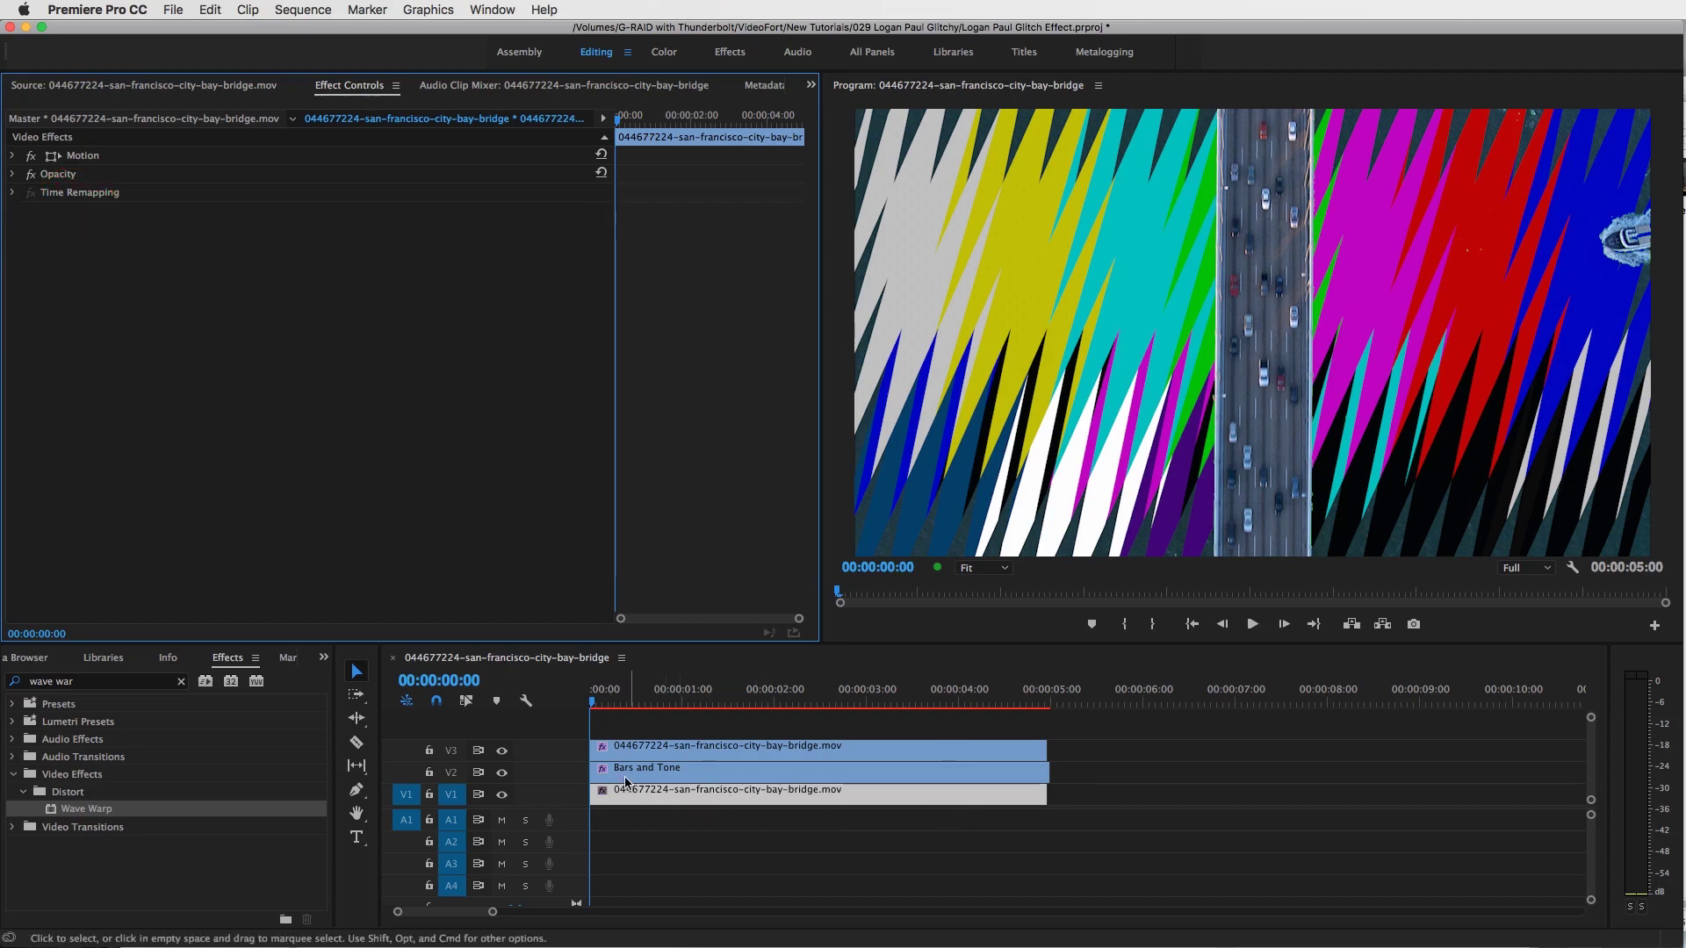
click(810, 748)
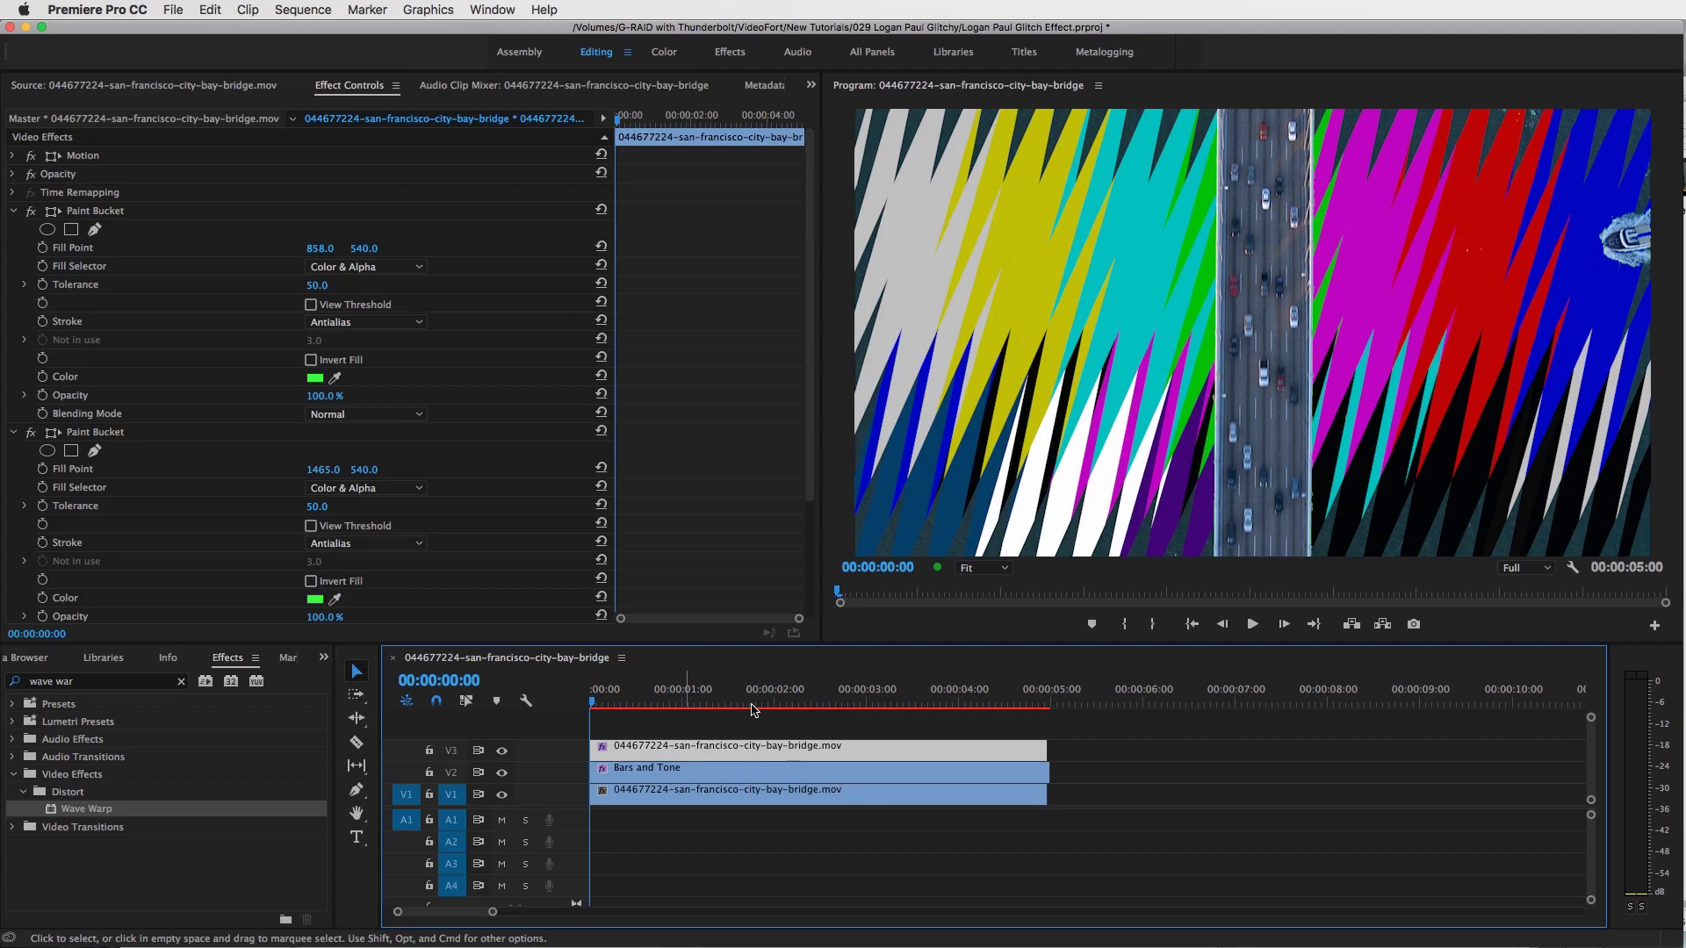
drag(708, 696, 798, 698)
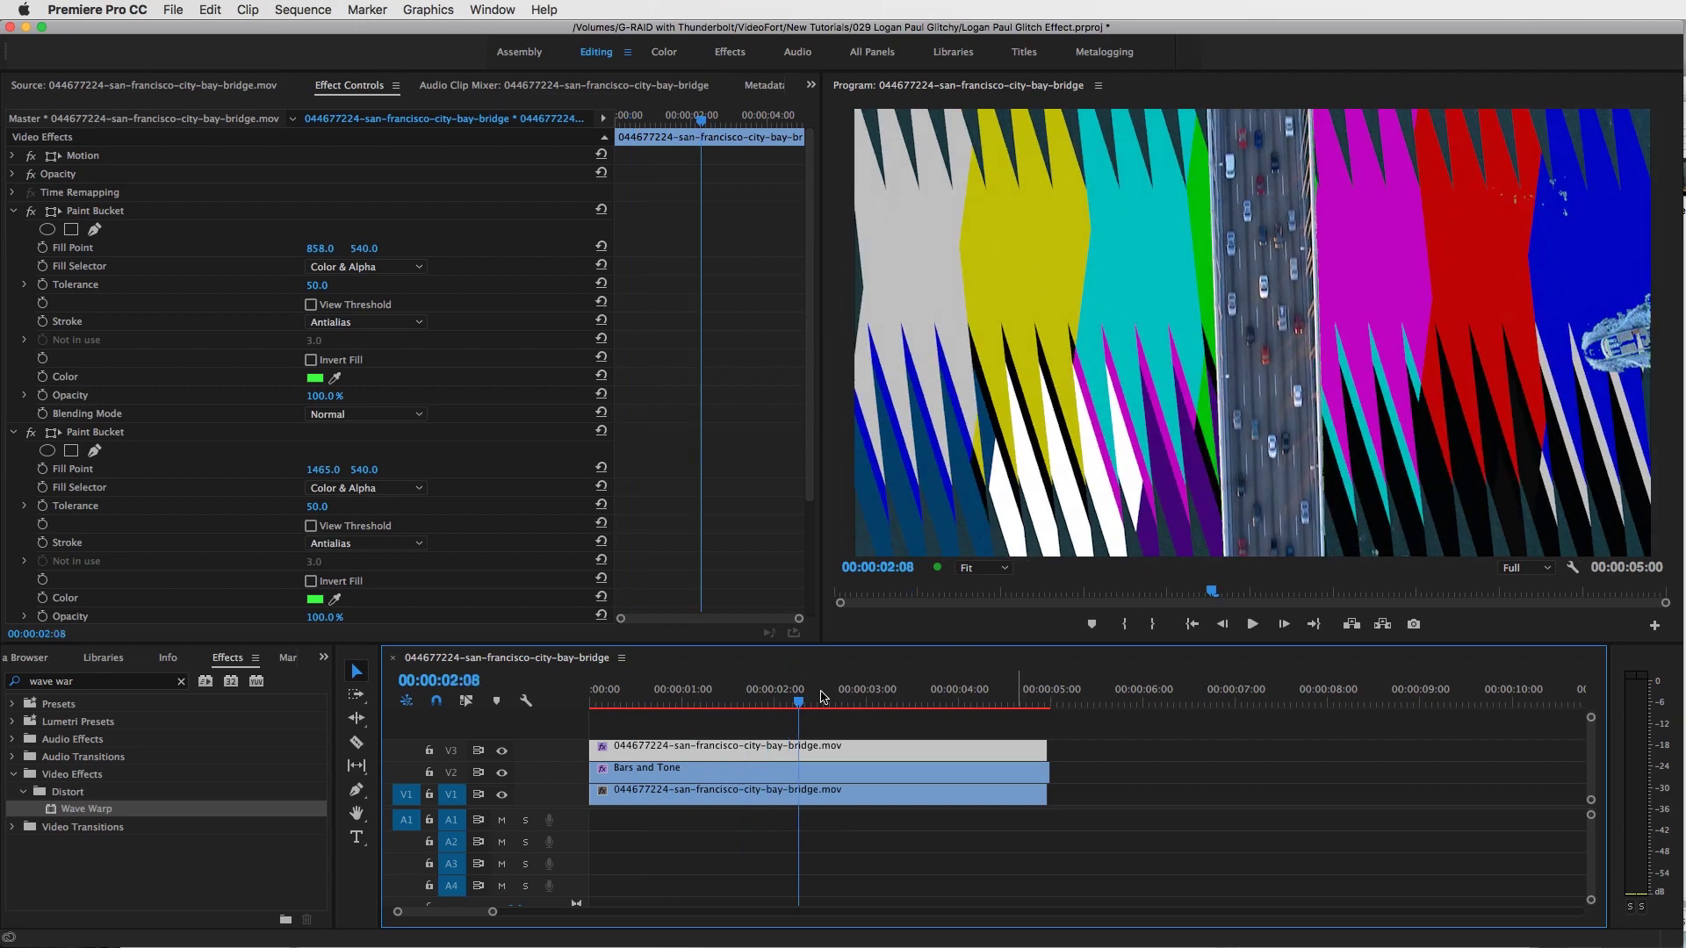
drag(821, 698, 941, 698)
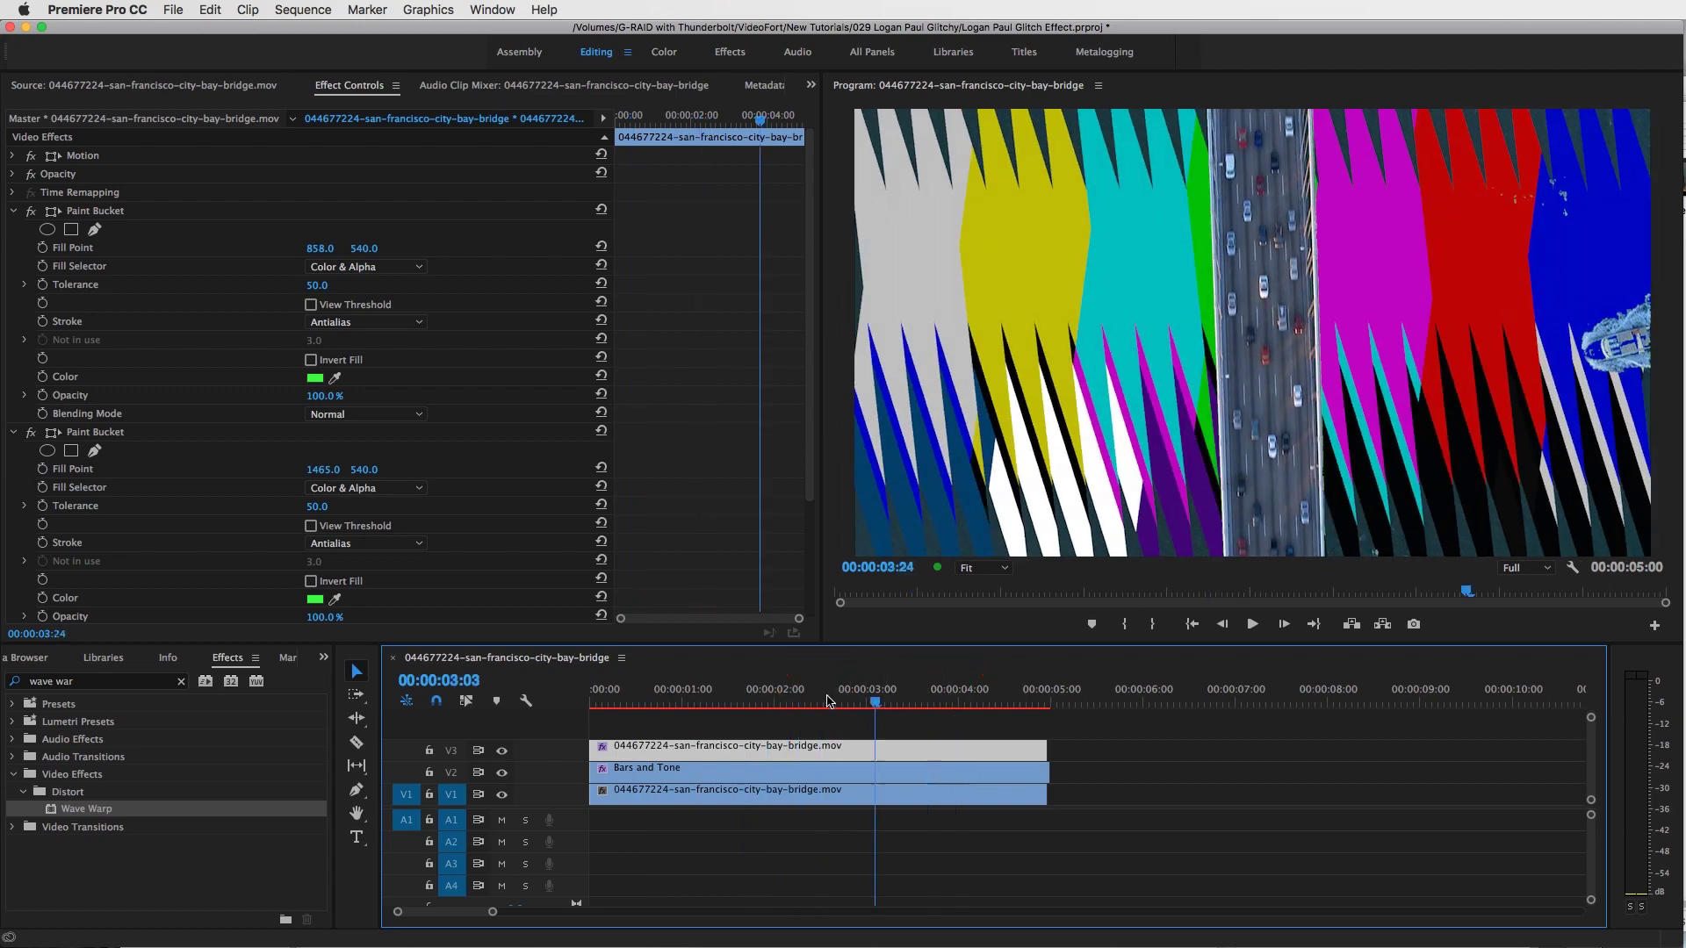
click(788, 700)
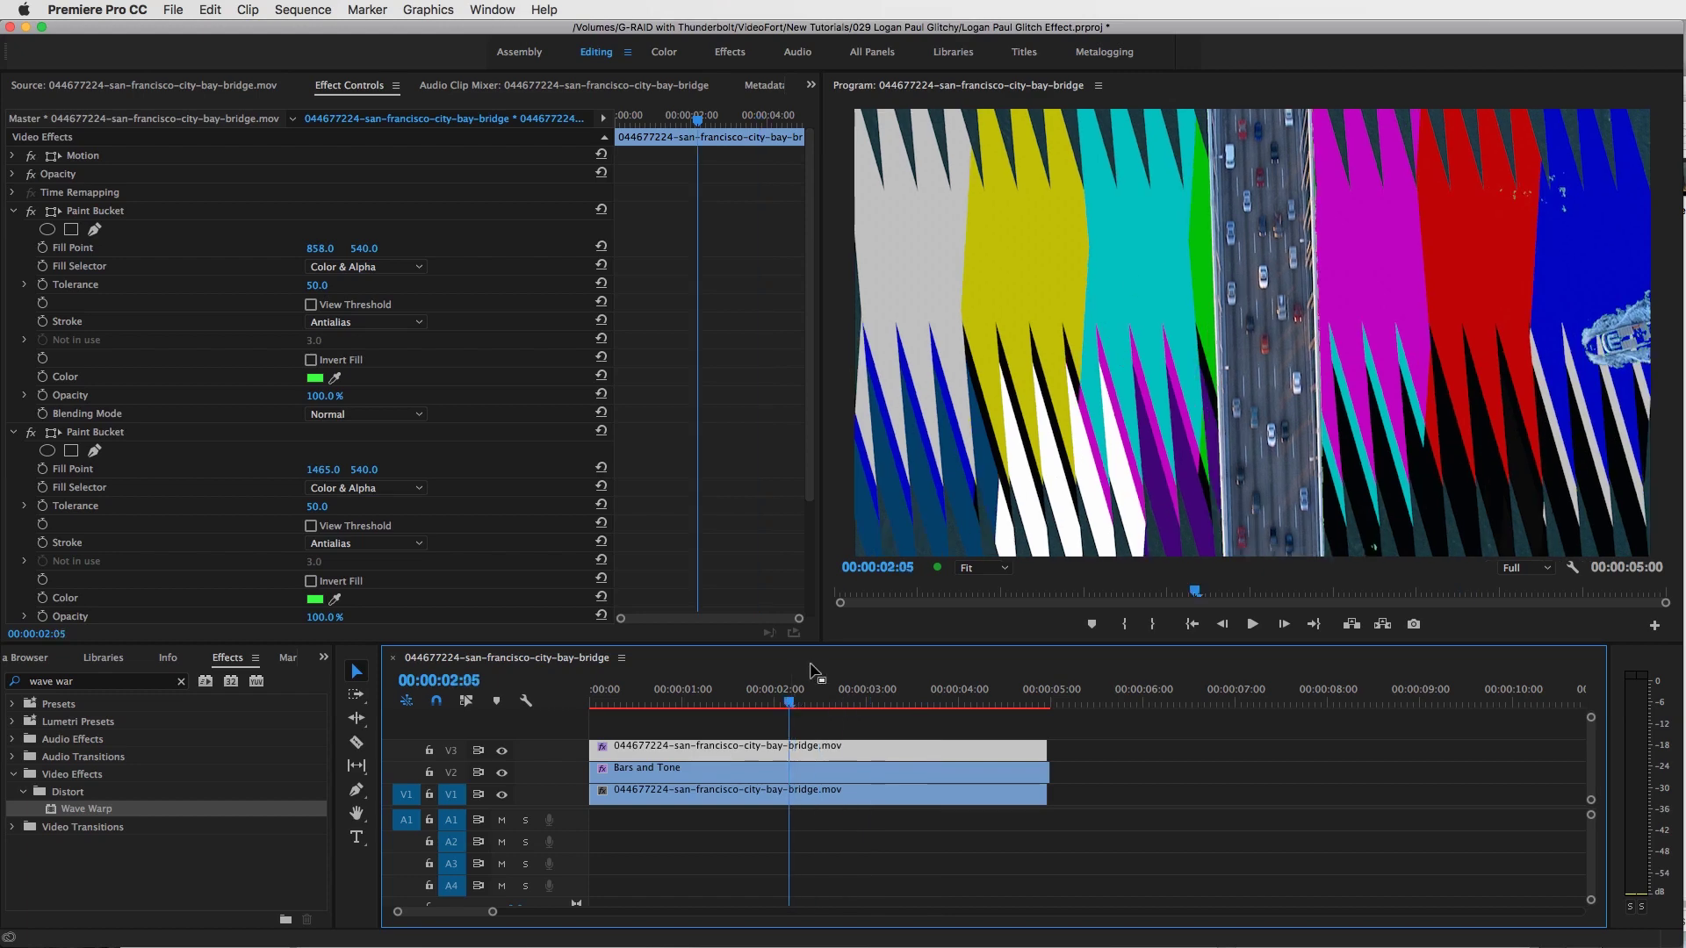
drag(784, 701, 758, 700)
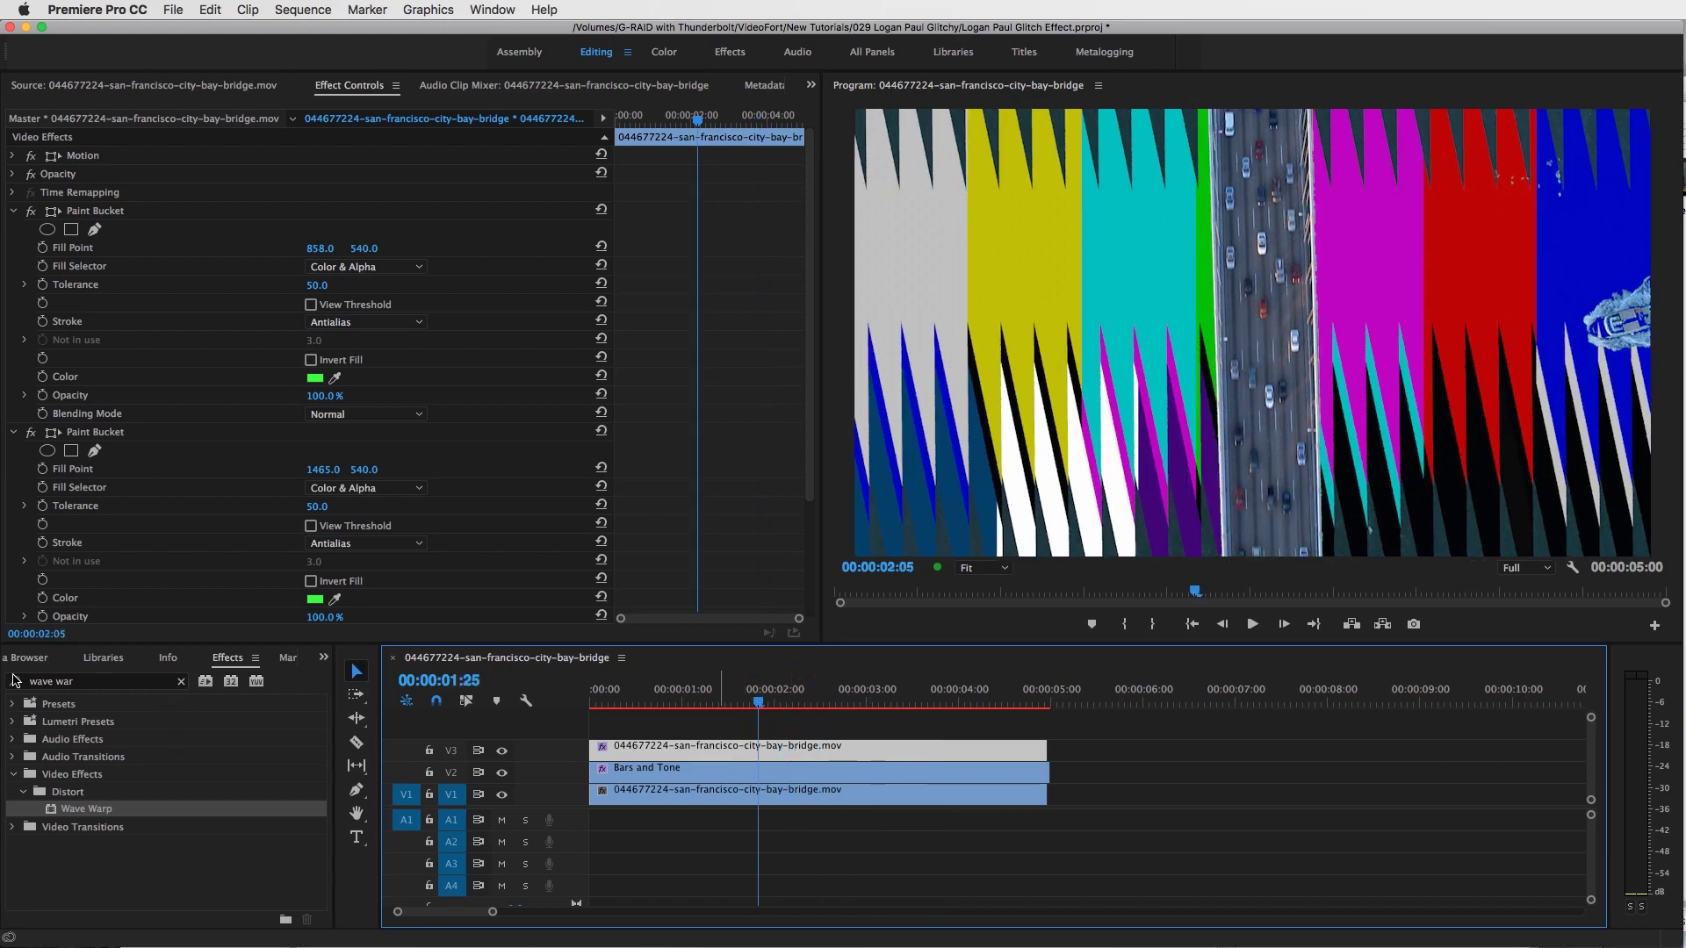
Step: Search the Effects panel for 'strob' and apply Strobe Light to the Bars and Tone clip
click(182, 682)
click(101, 681)
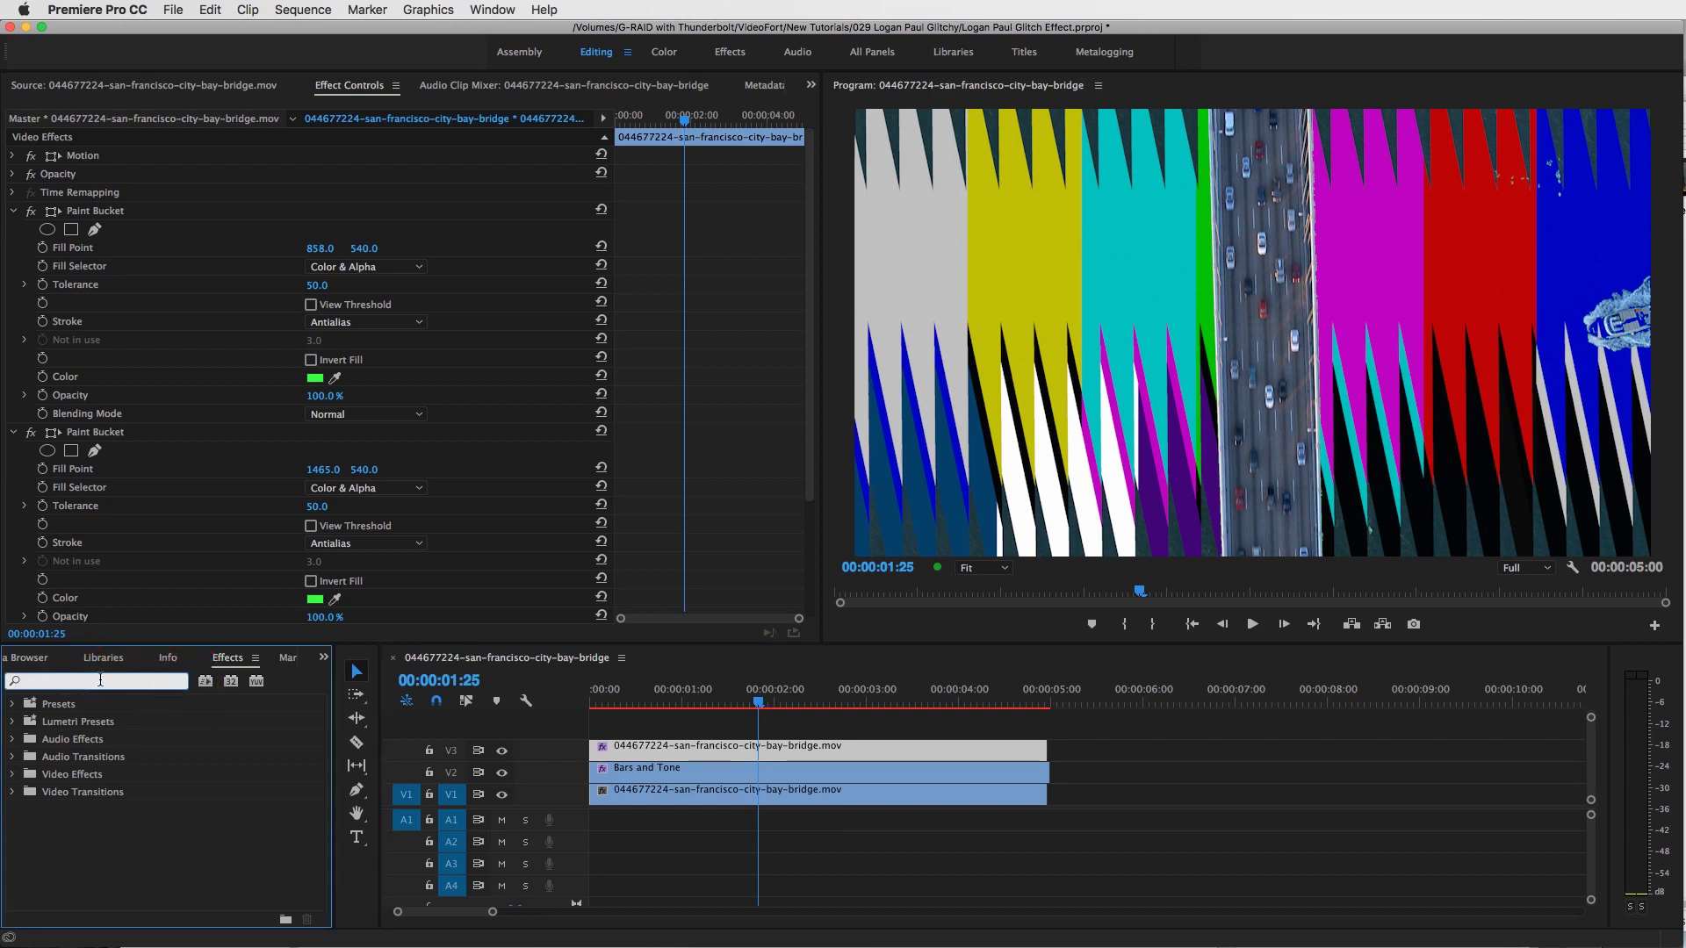
text(strob)
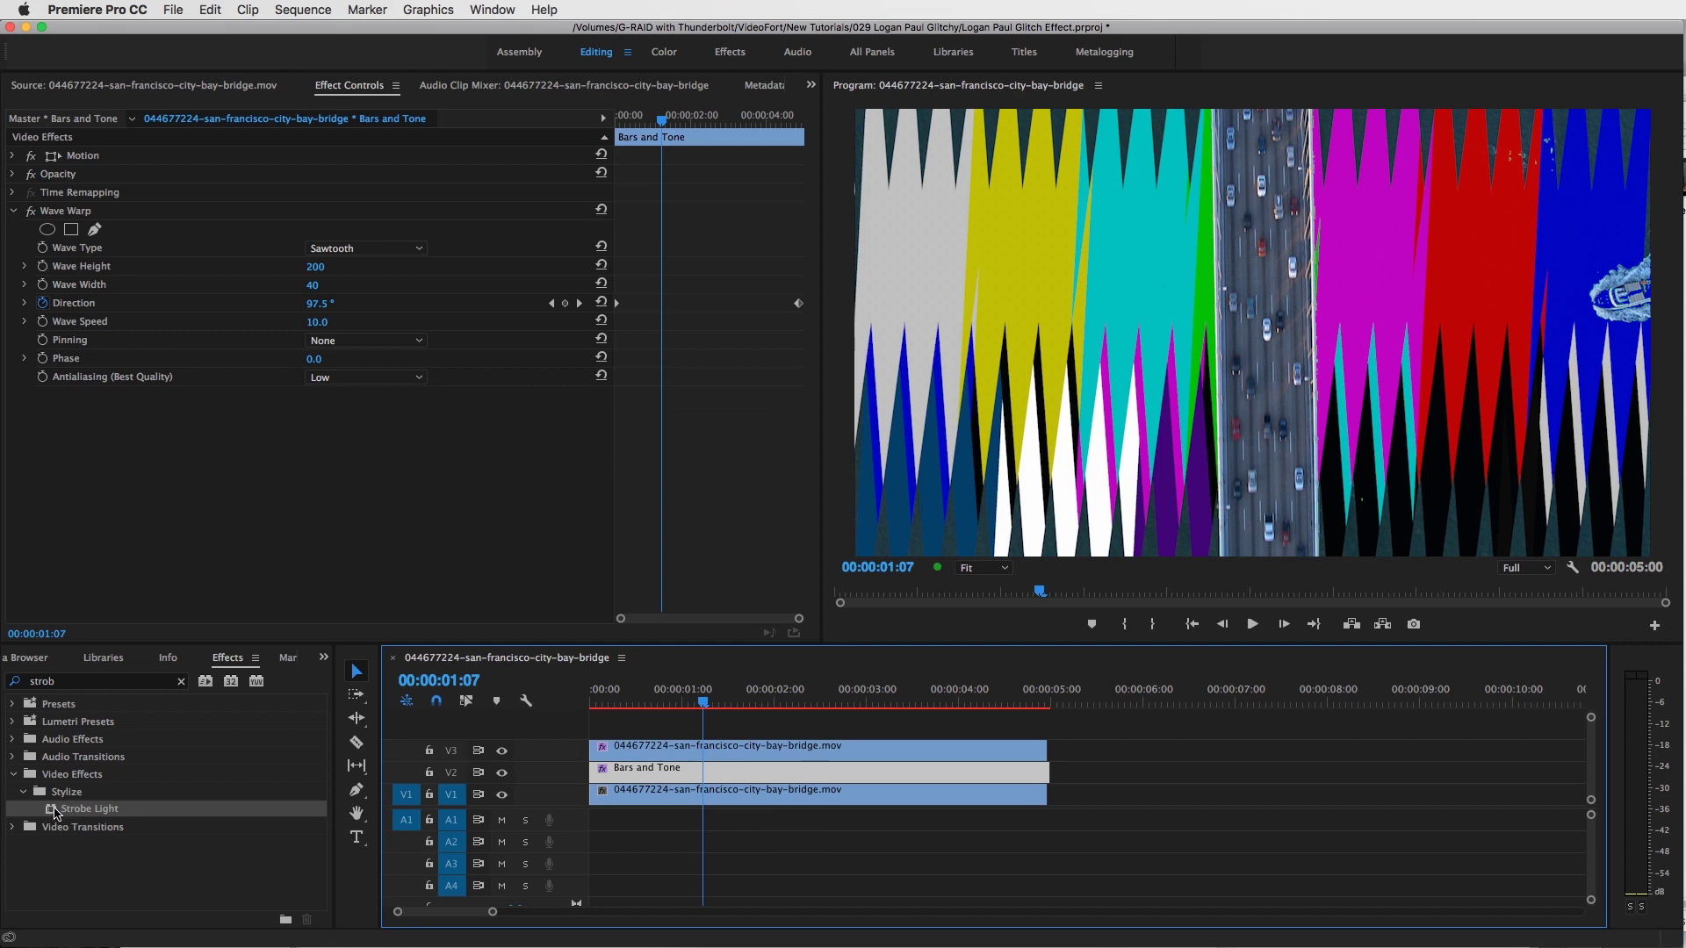
drag(54, 813, 647, 770)
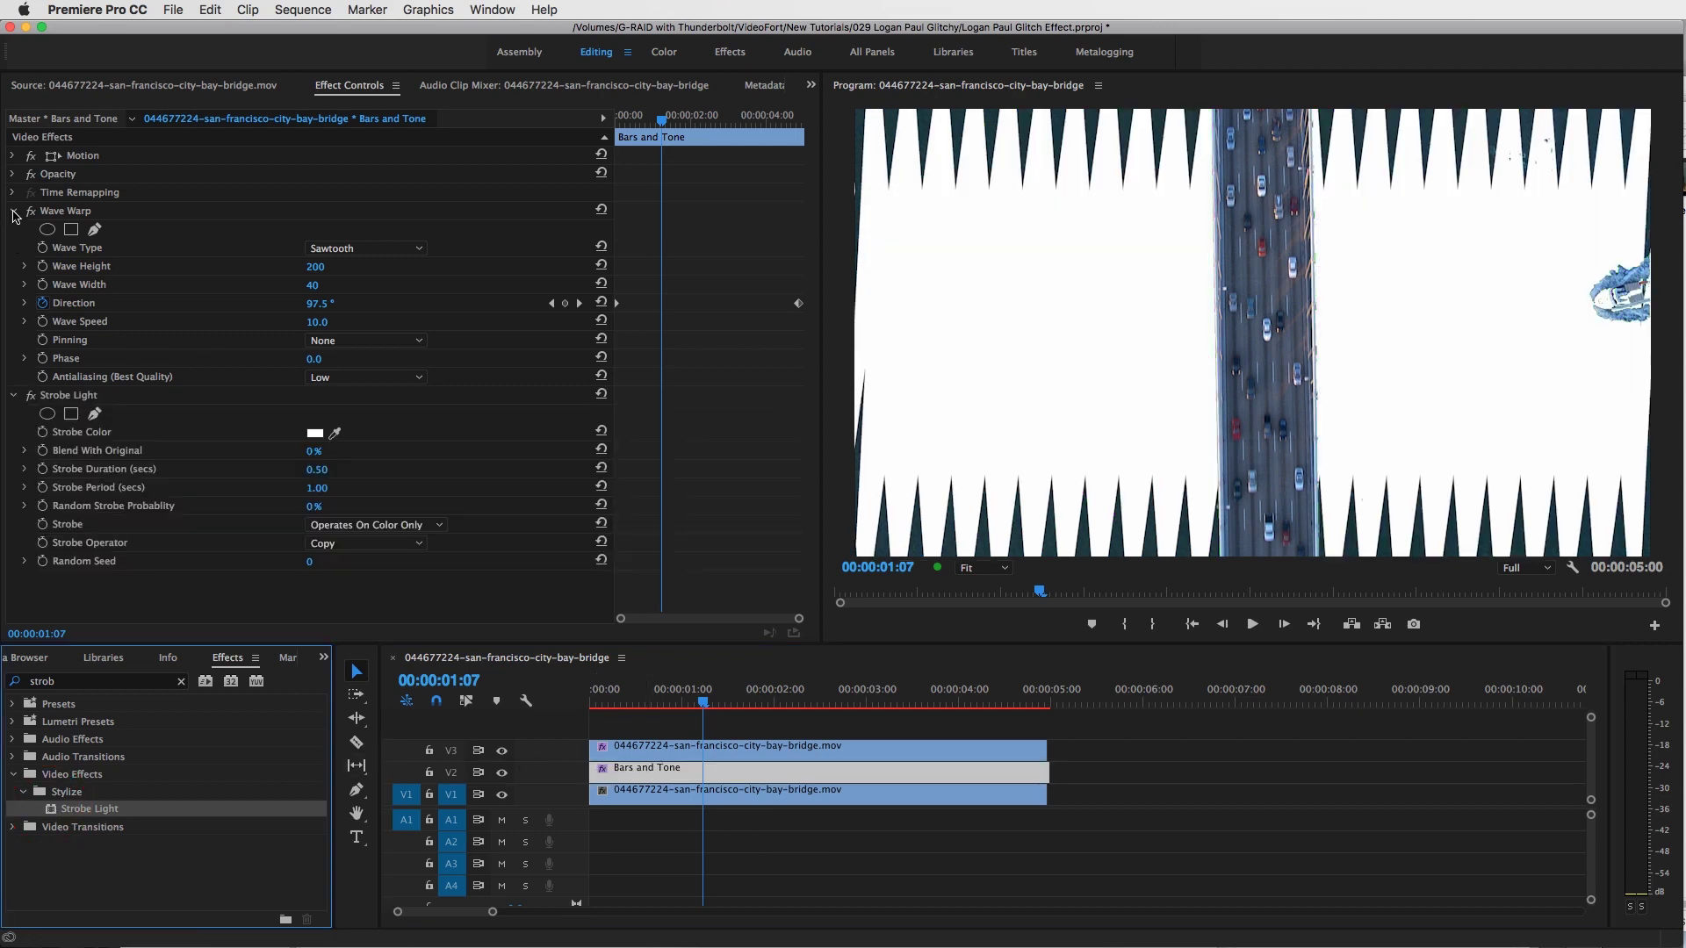
Step: Set Strobe to Makes Layer Transparent and preview the strobing around 00:00:01:20
click(13, 212)
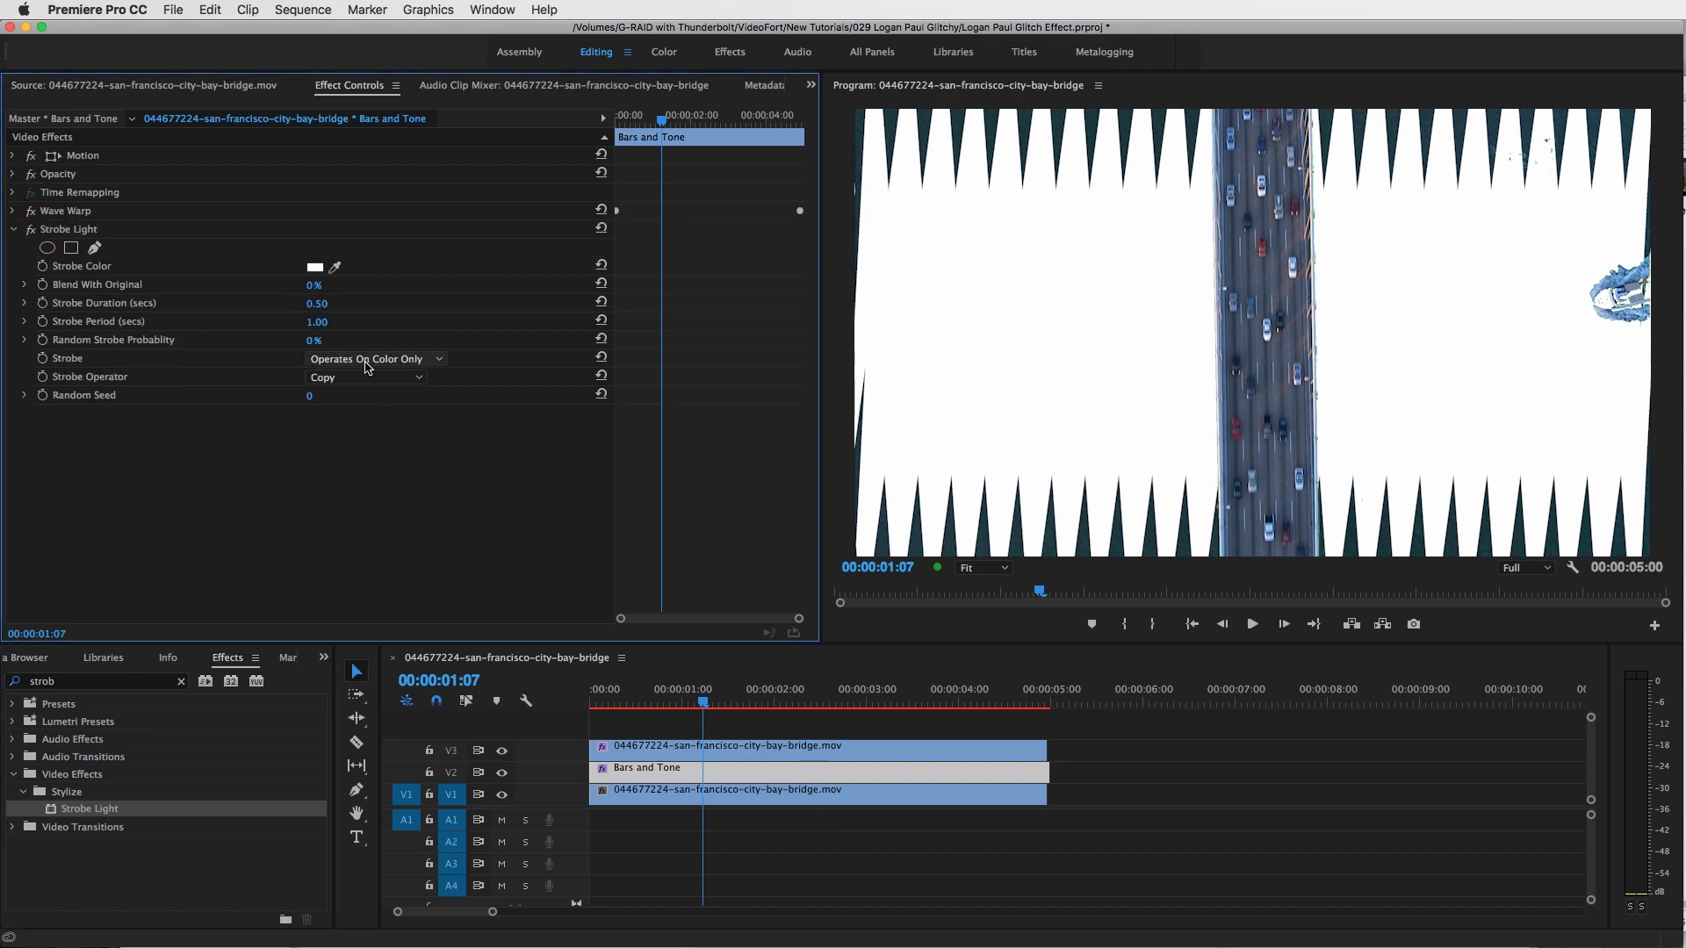
click(422, 361)
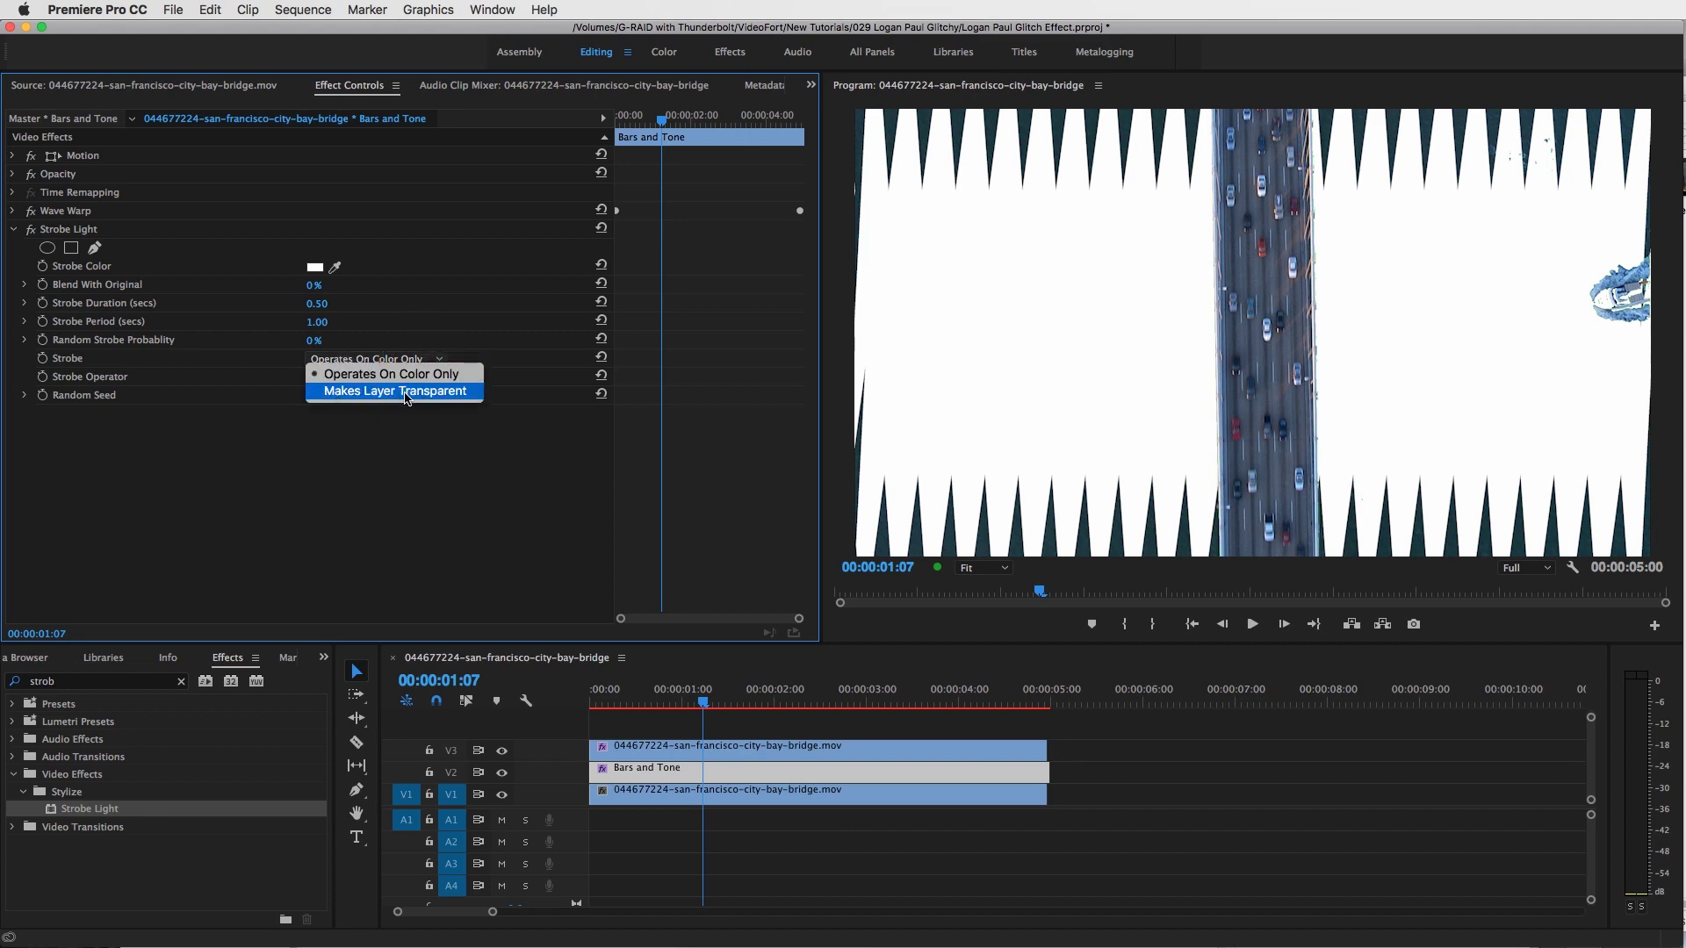
click(442, 391)
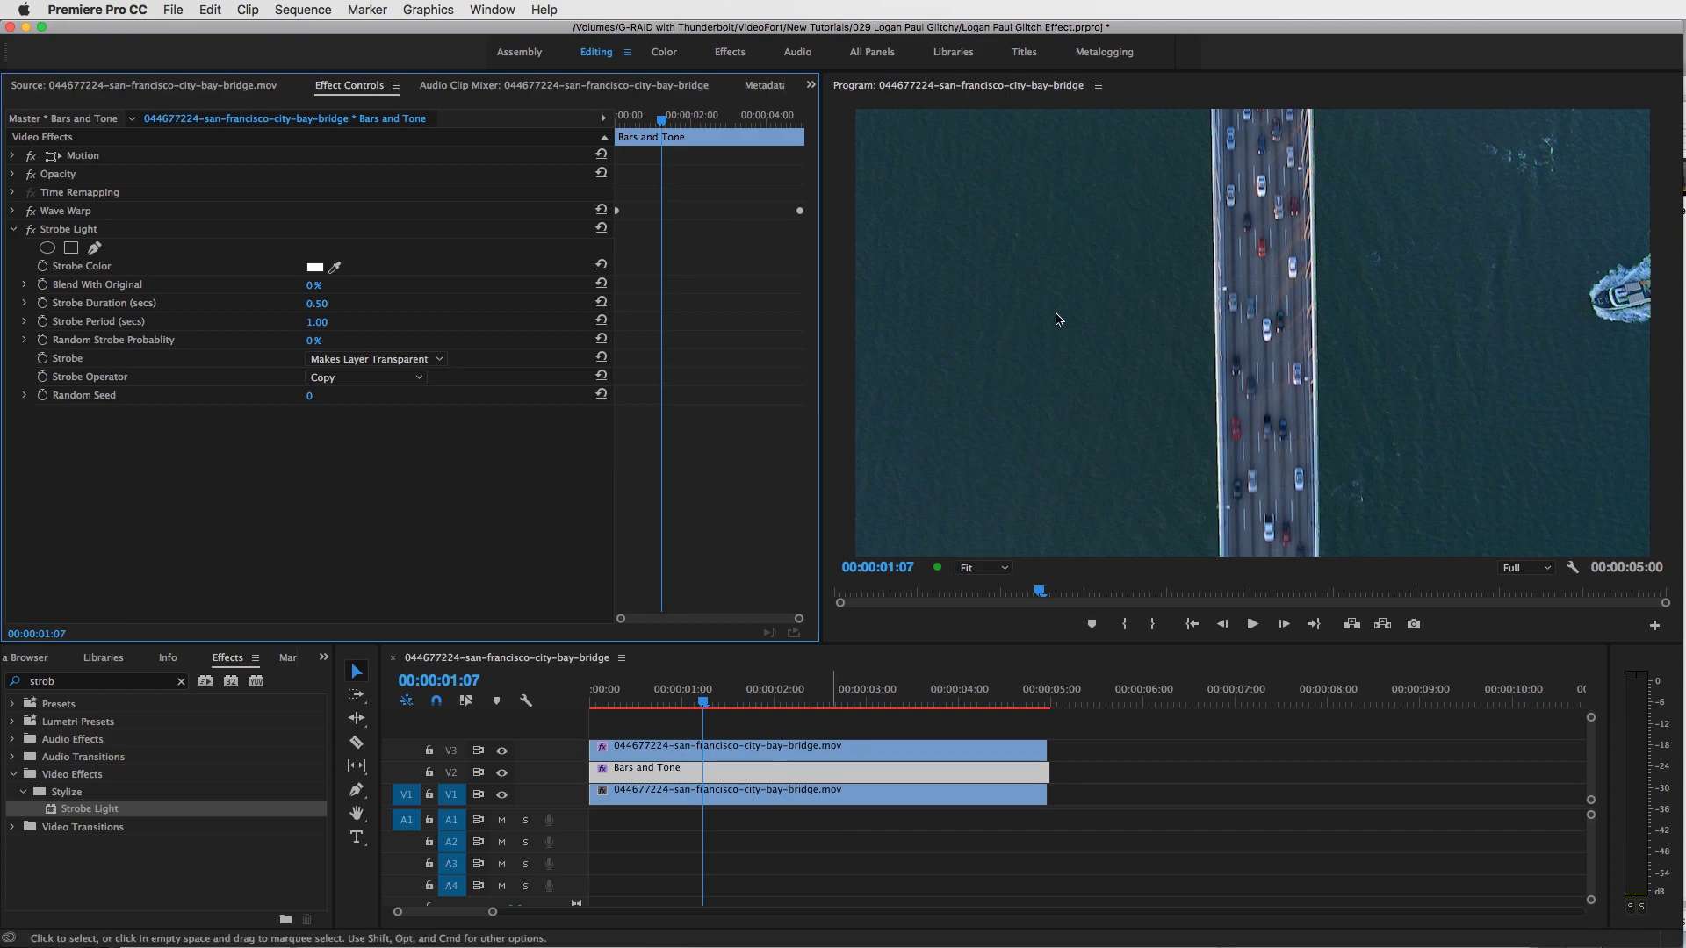
click(721, 700)
key(Right)
key(Right)
key(Right)
key(Right)
key(Right)
key(Right)
key(Right)
key(Right)
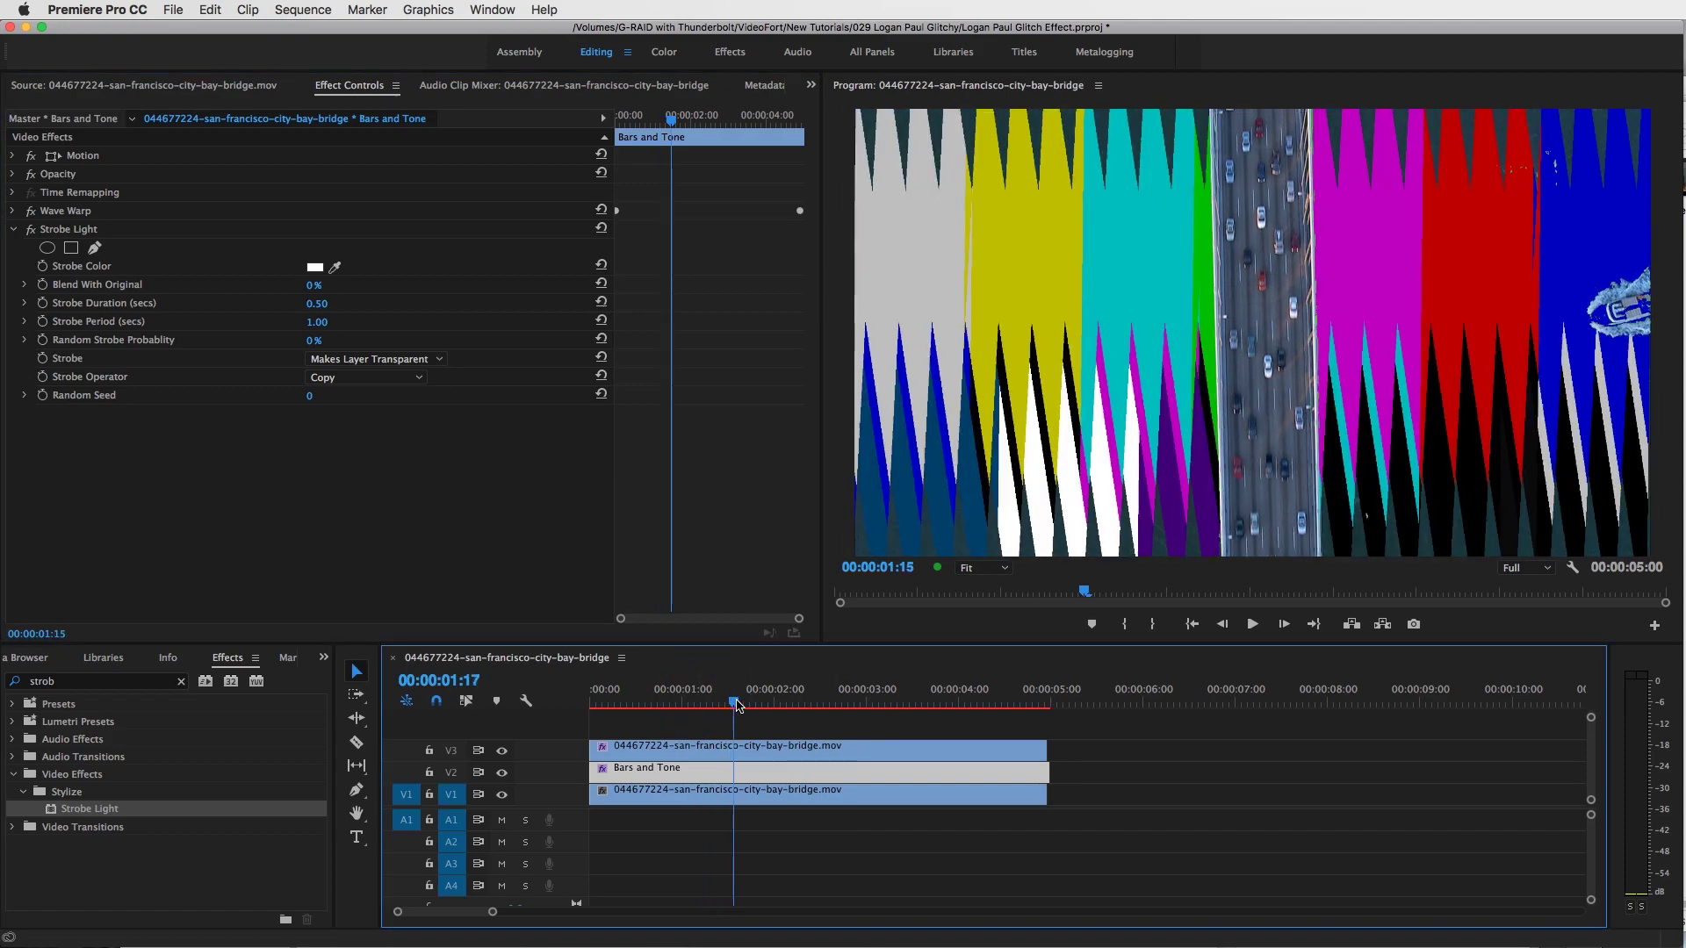
key(space)
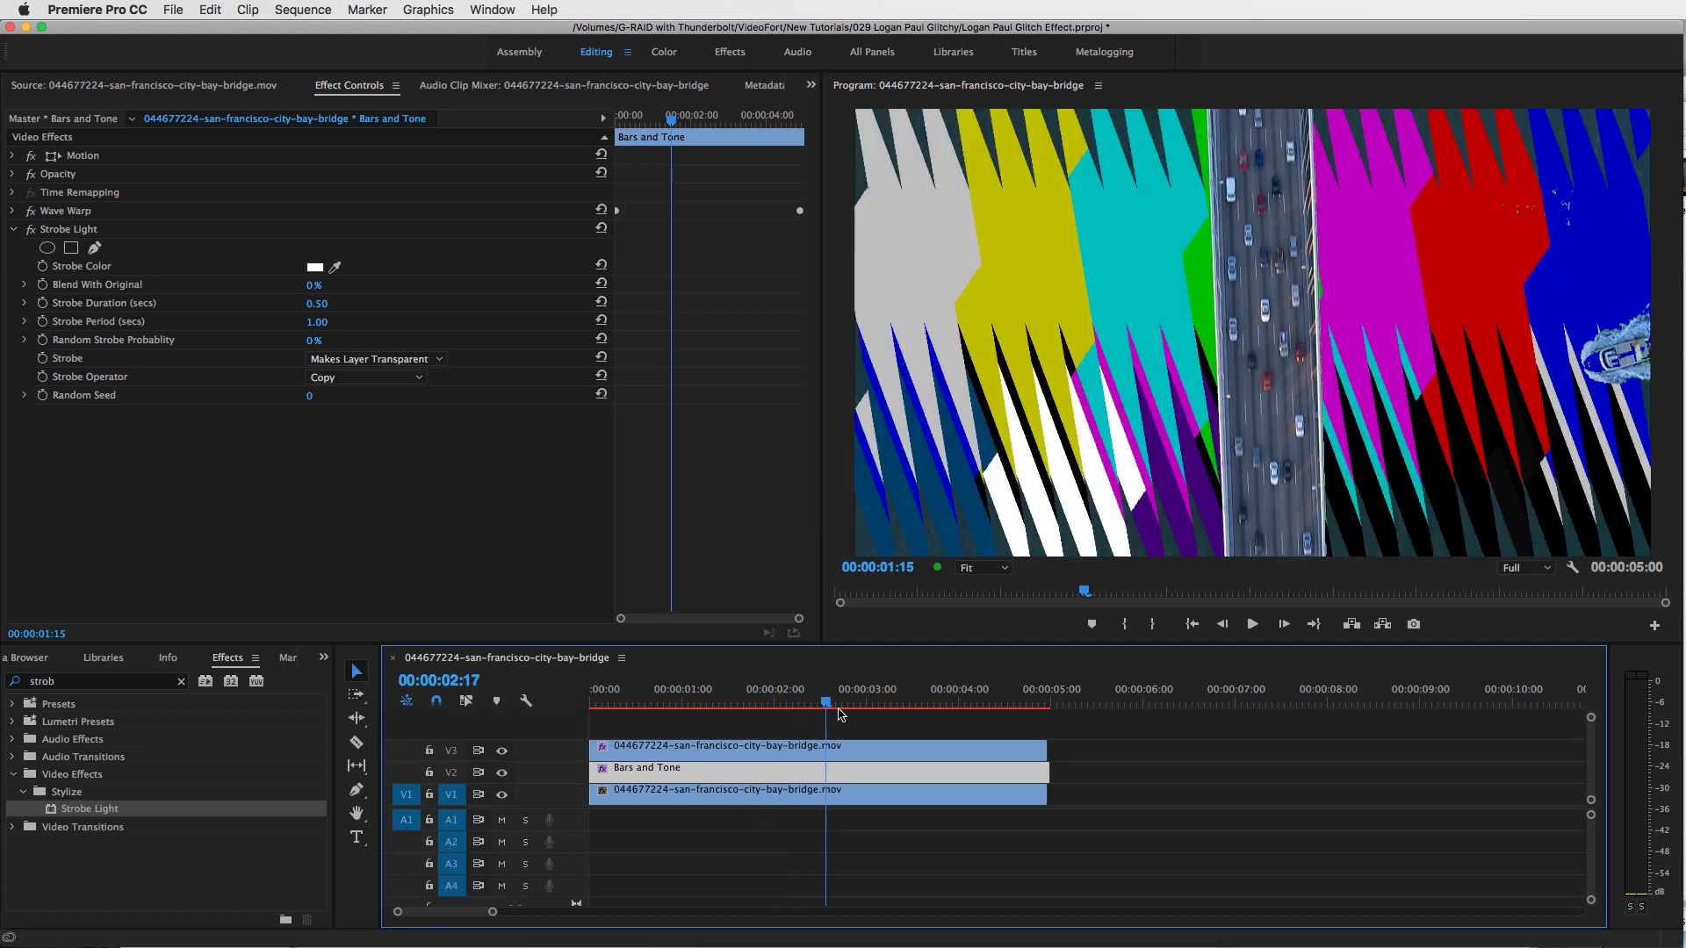
drag(911, 715, 709, 713)
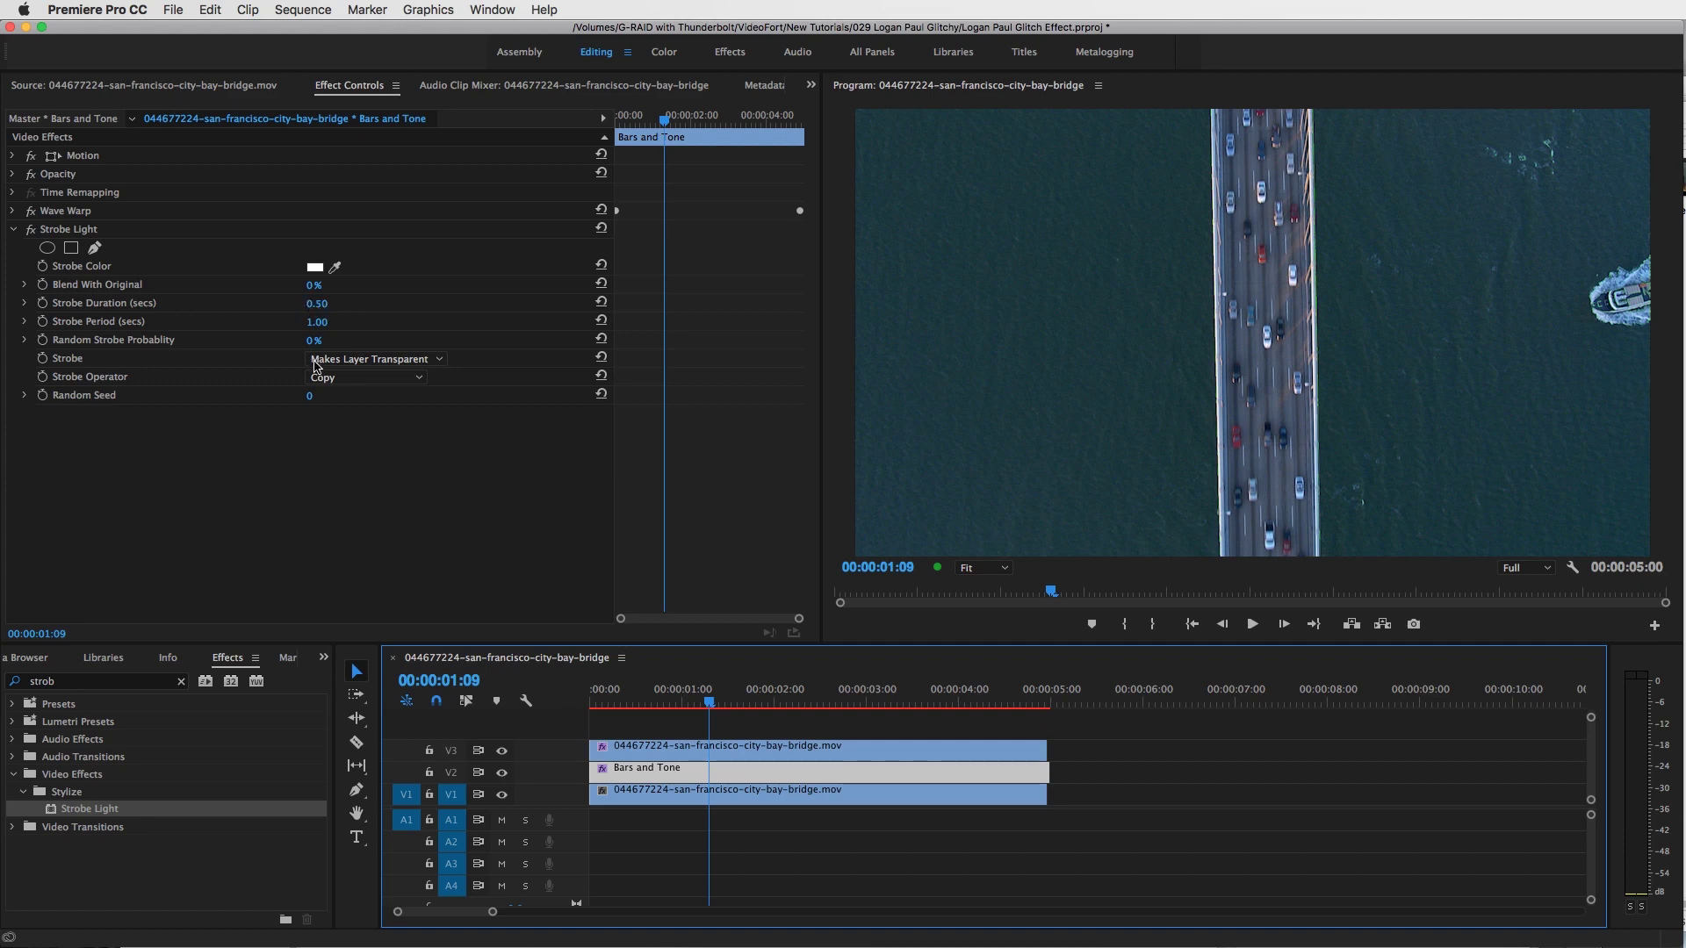
Step: Tune Strobe Duration to 0.10 and Strobe Period to 0.25 seconds, previewing frames along the way
click(314, 304)
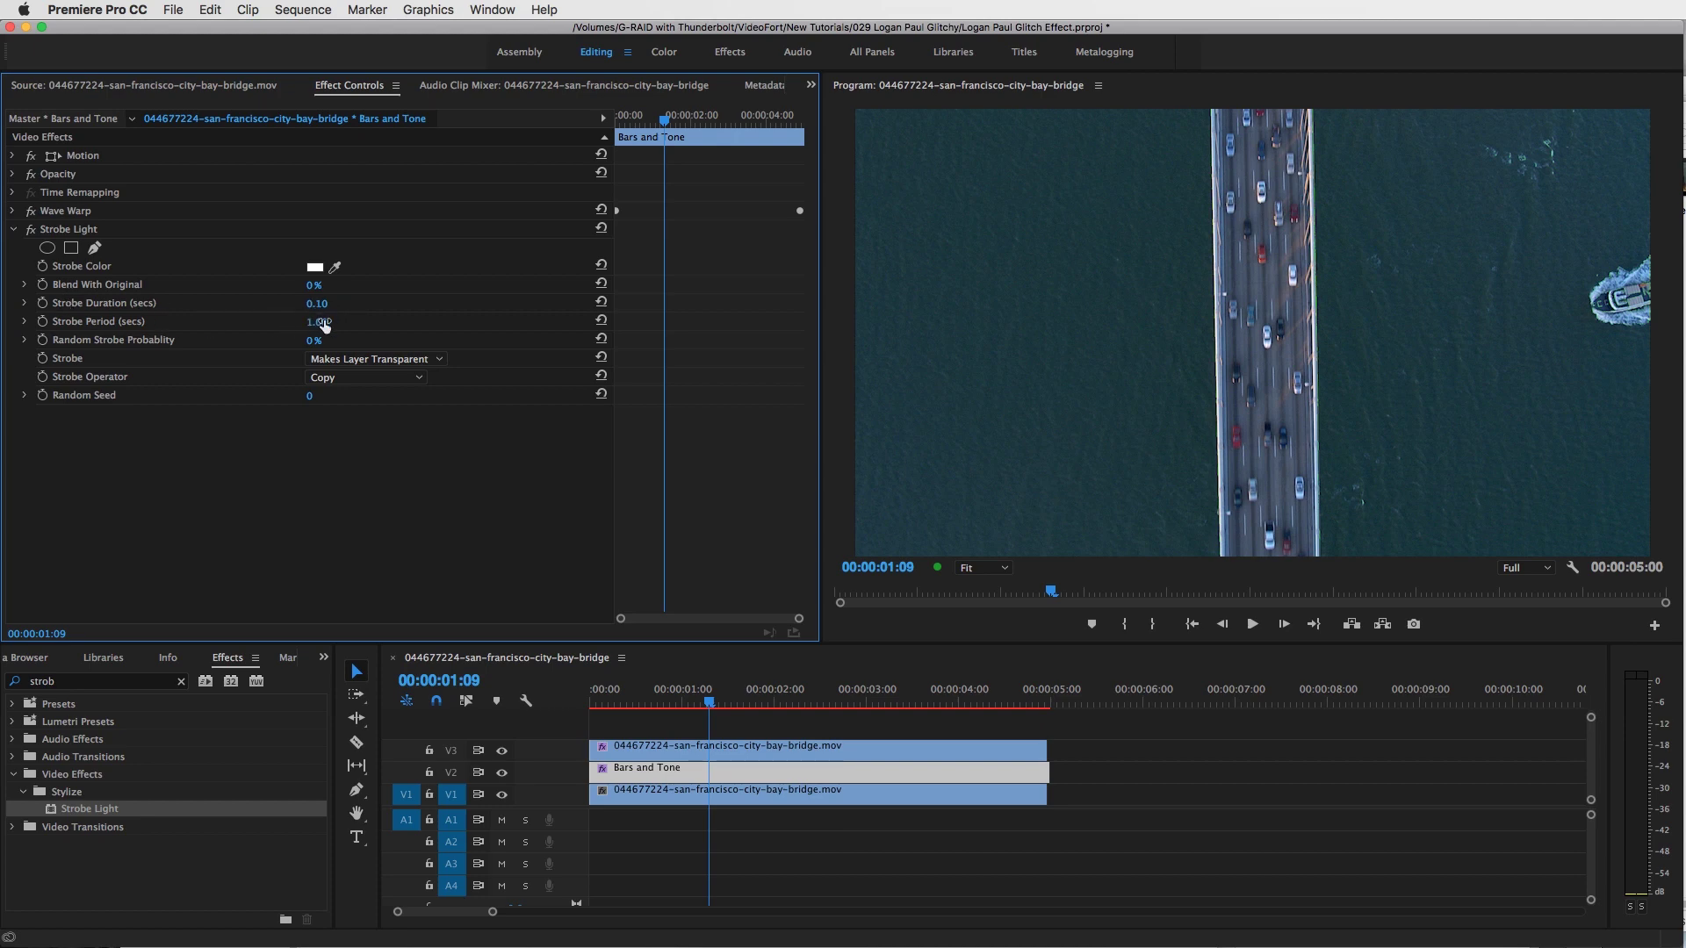
drag(321, 324, 470, 325)
drag(317, 322, 360, 321)
drag(707, 694, 653, 702)
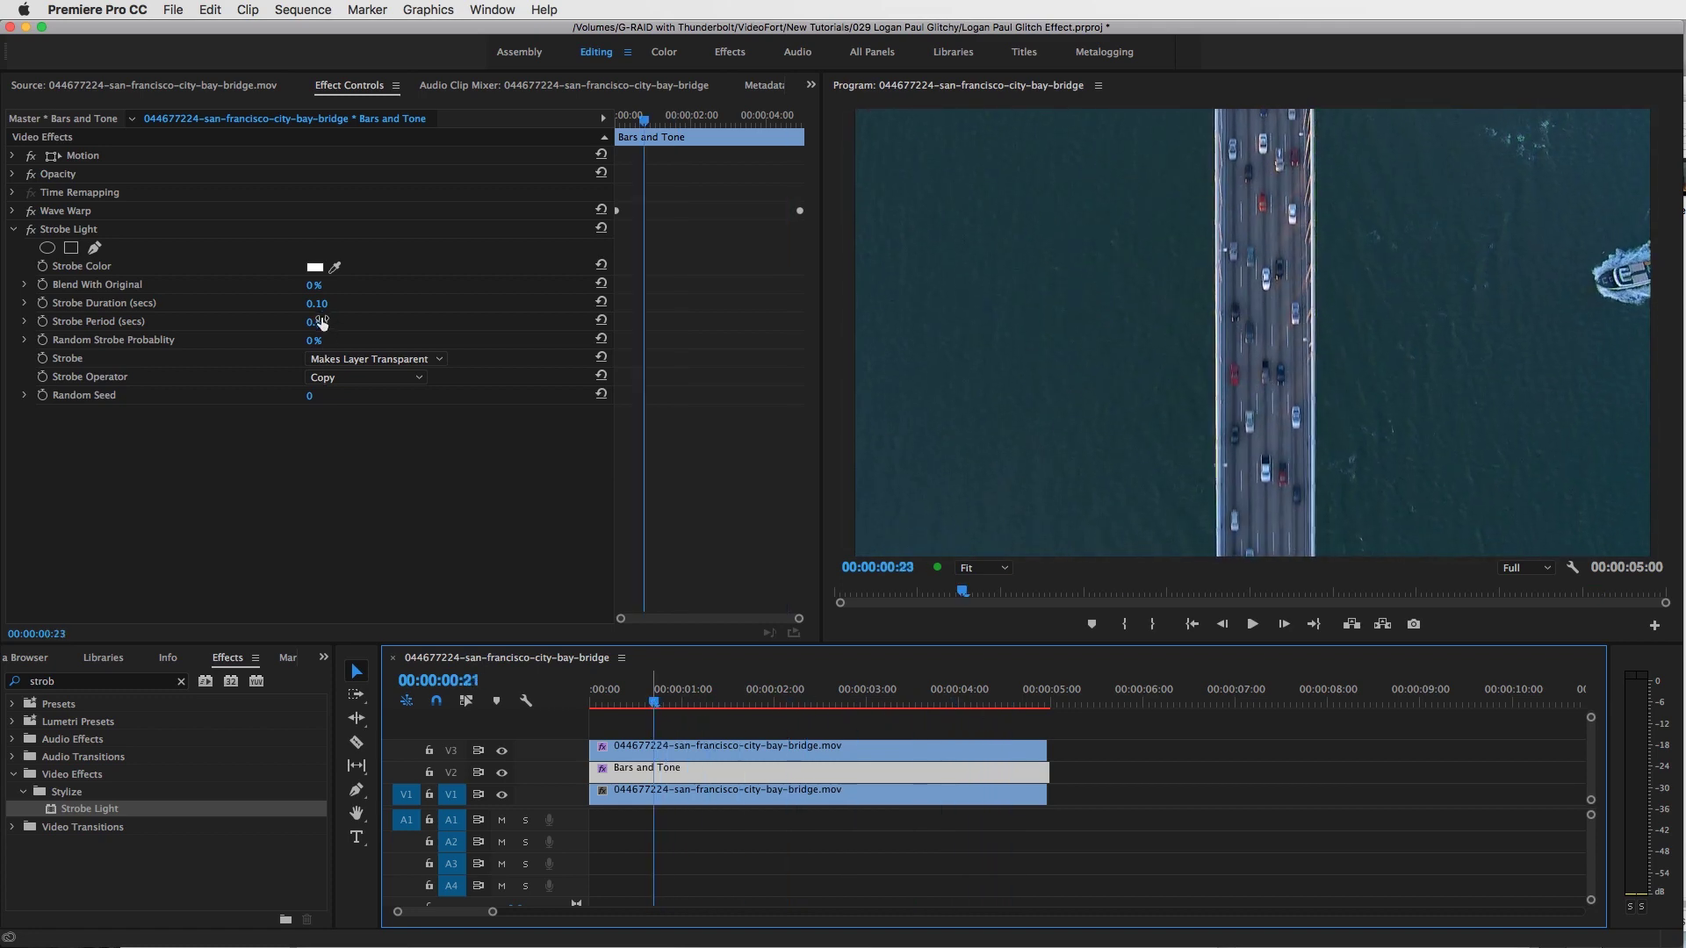
drag(323, 323, 368, 323)
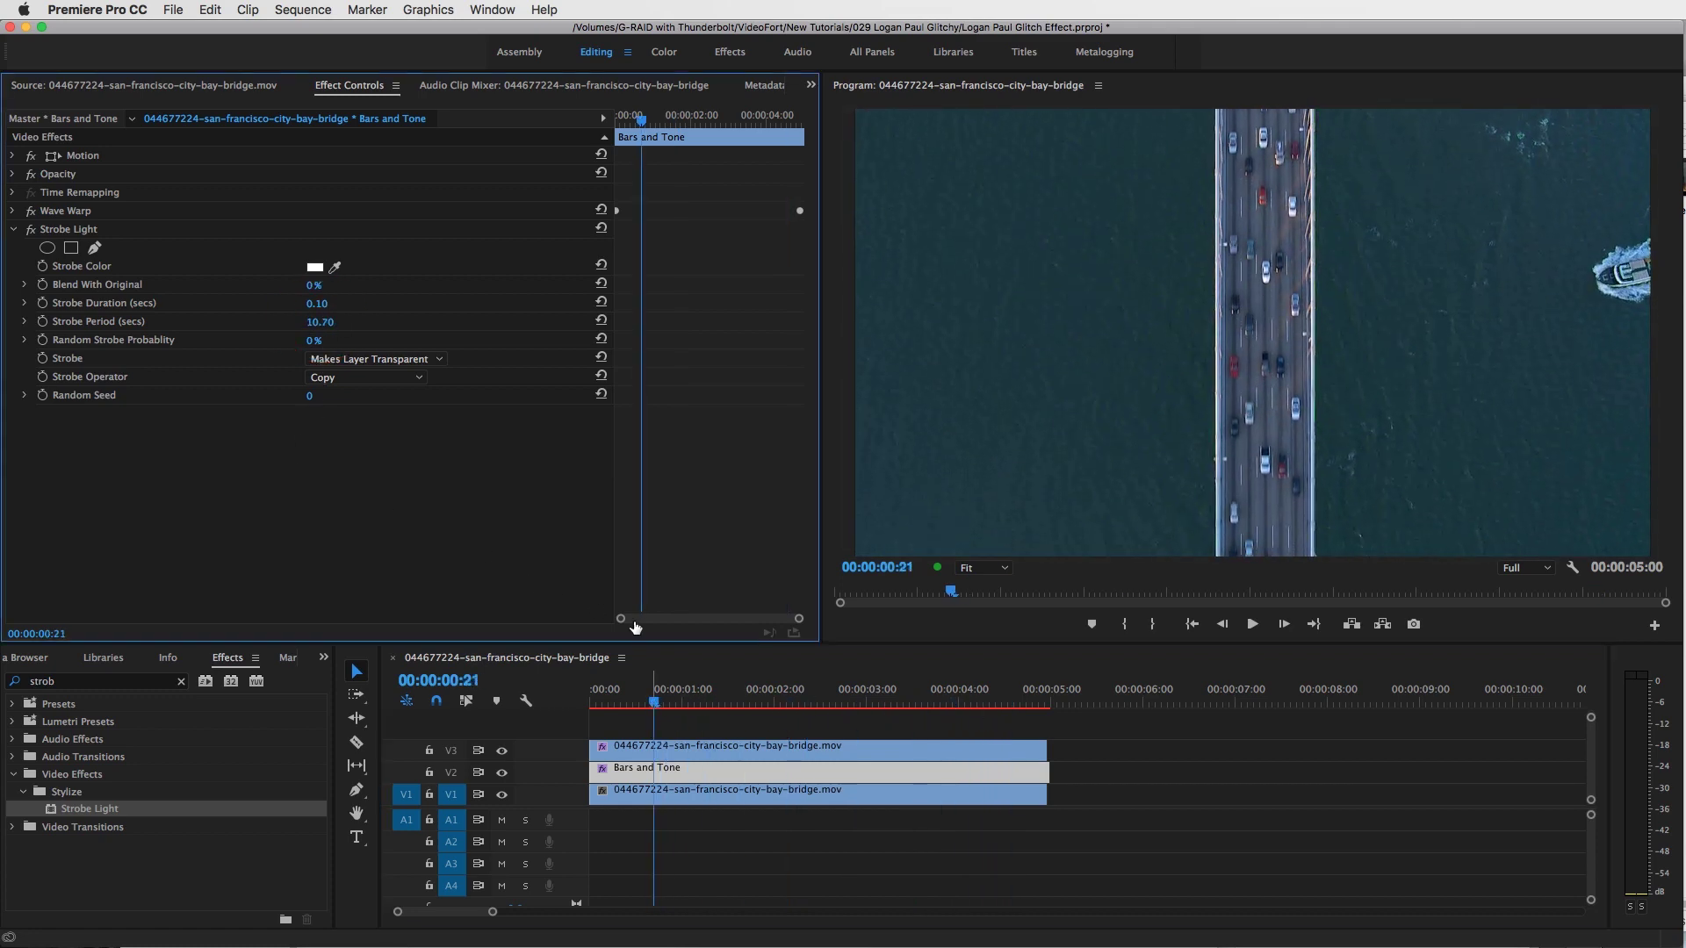
drag(660, 707, 890, 702)
click(327, 321)
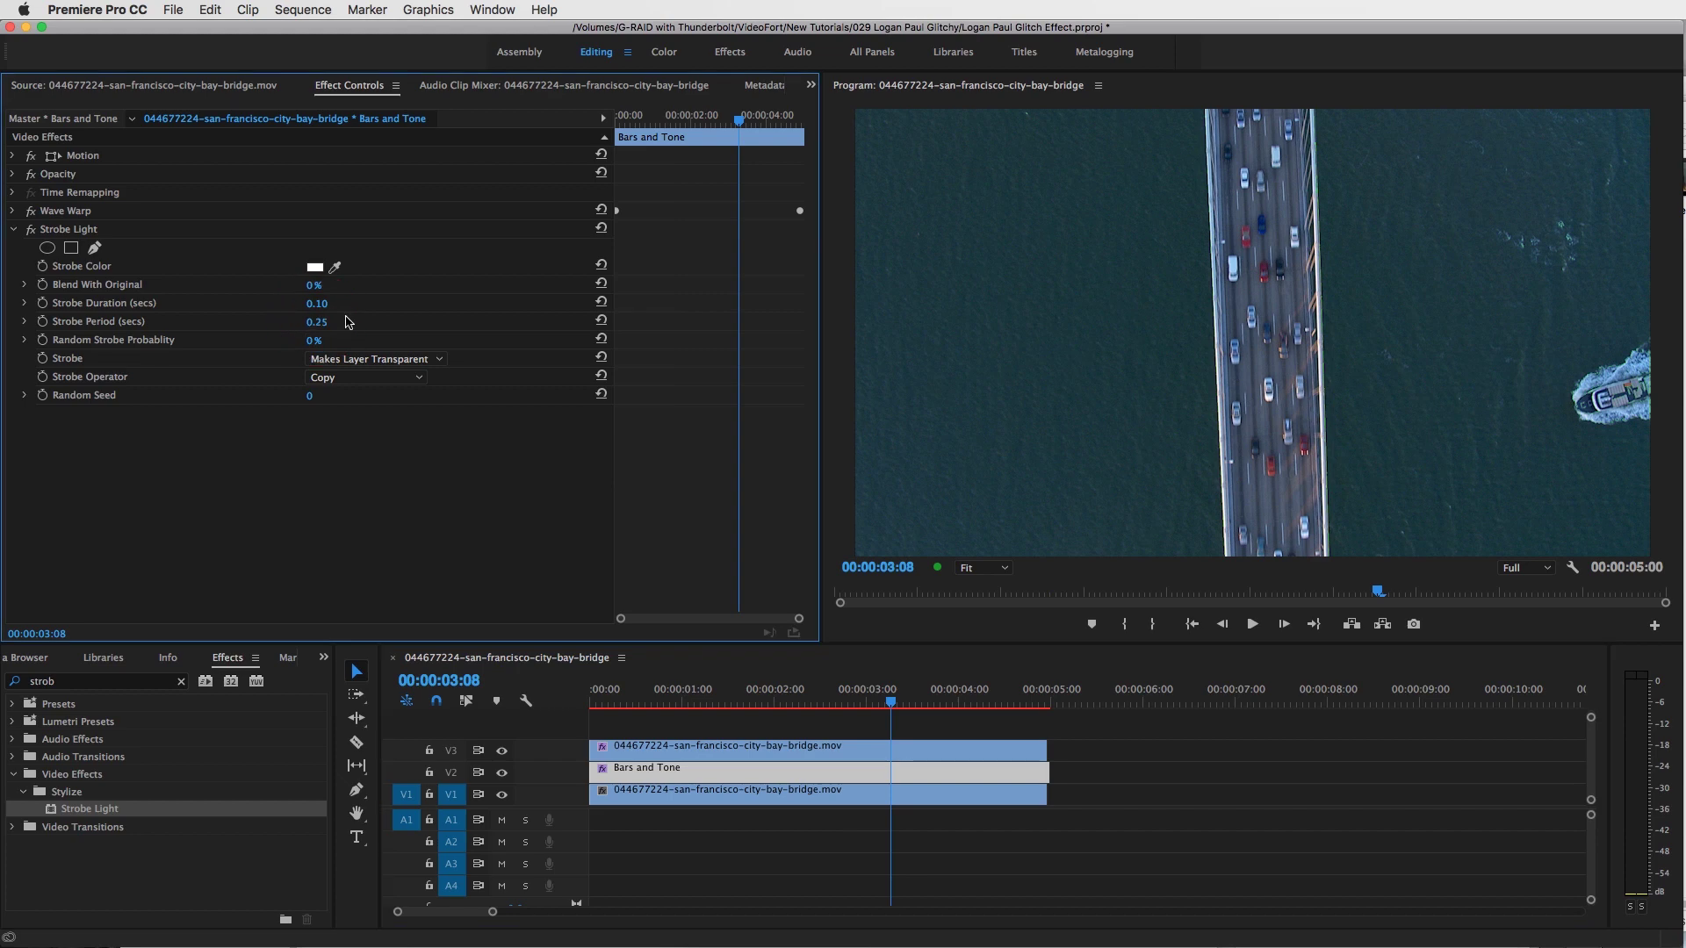
drag(753, 698, 847, 694)
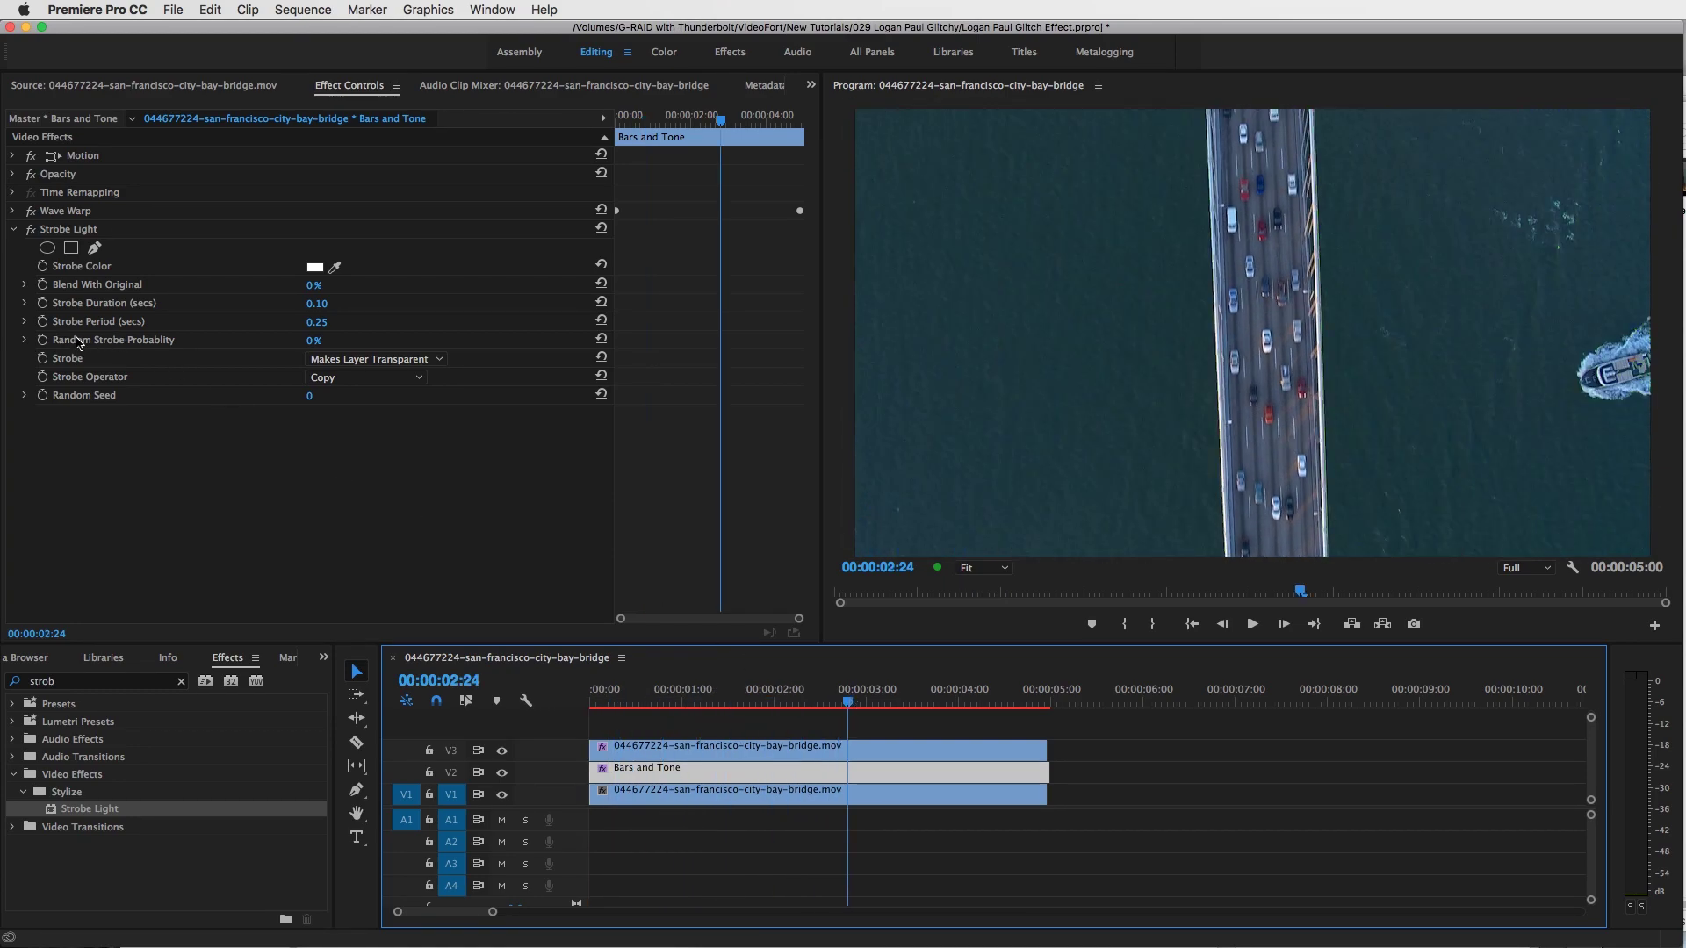
Step: Set Random Strobe Probability to 25%, play the result, and step to 00:00:02:00
drag(316, 342, 347, 343)
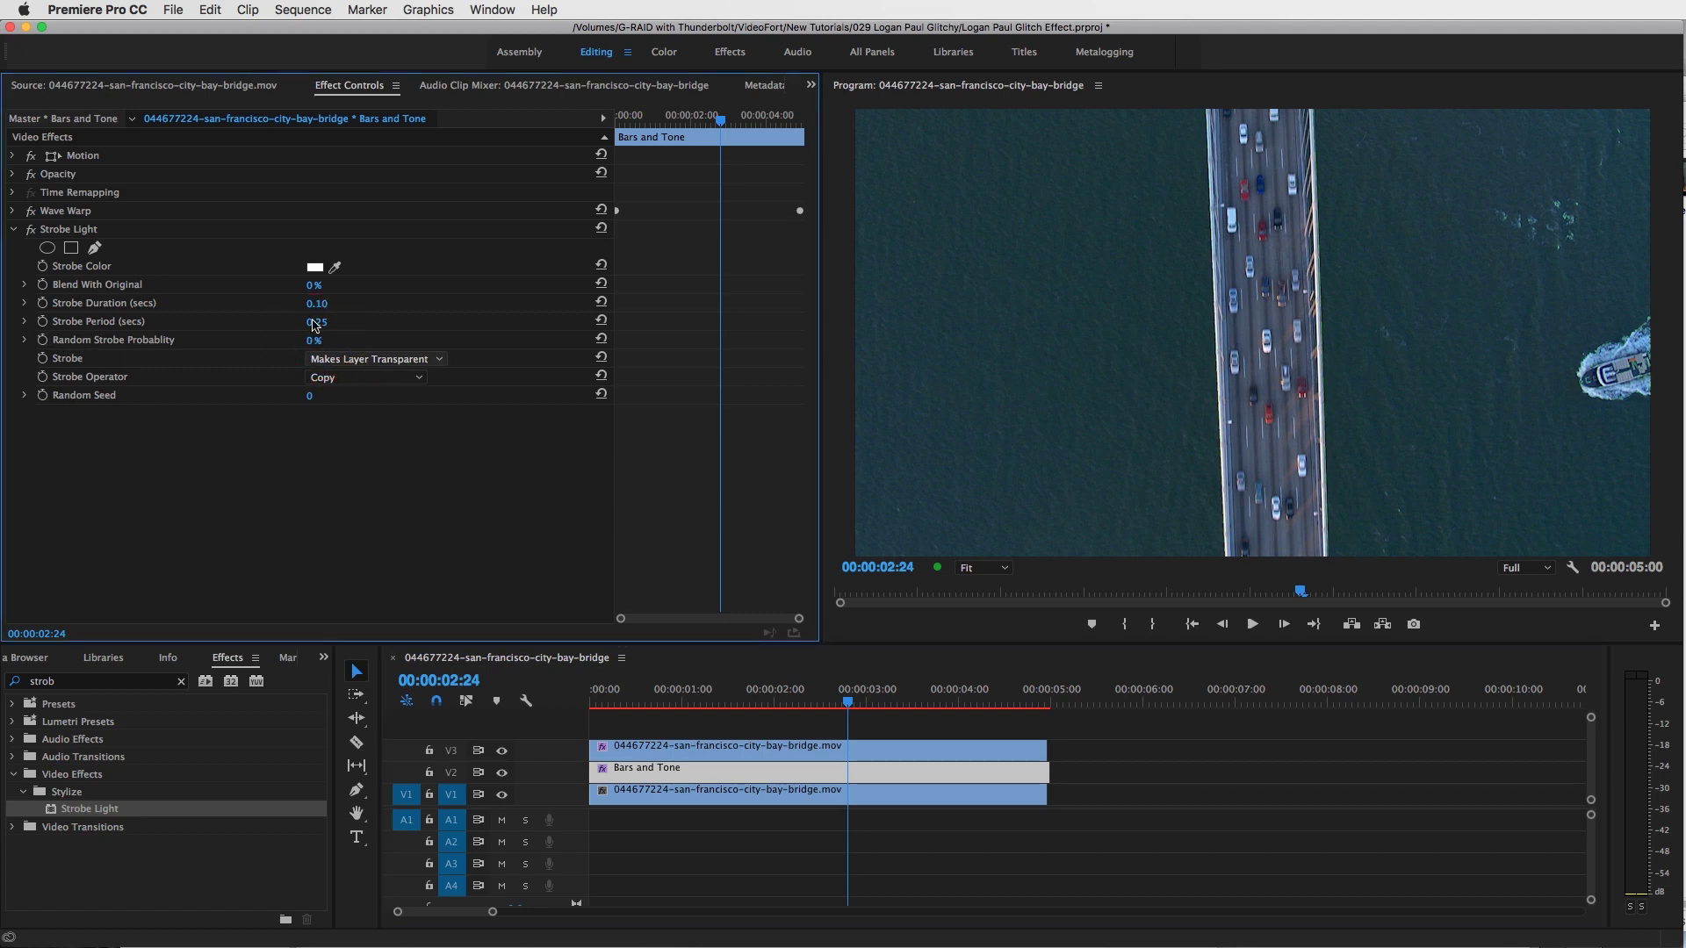
click(310, 340)
text(25)
click(736, 694)
key(space)
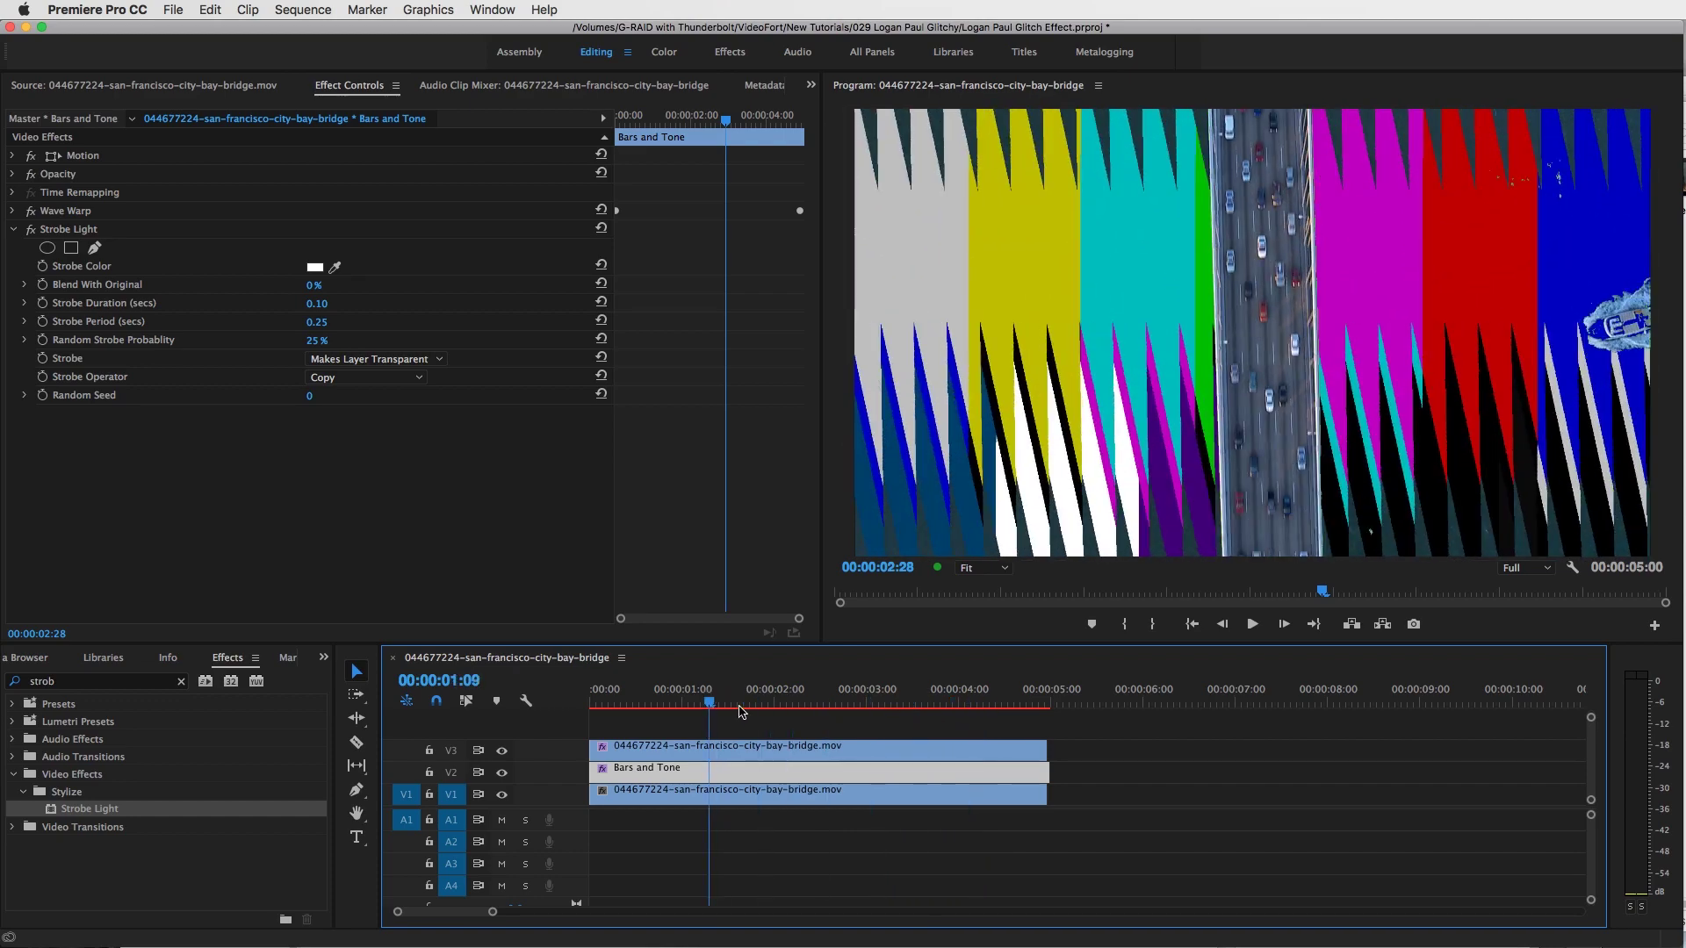
click(711, 713)
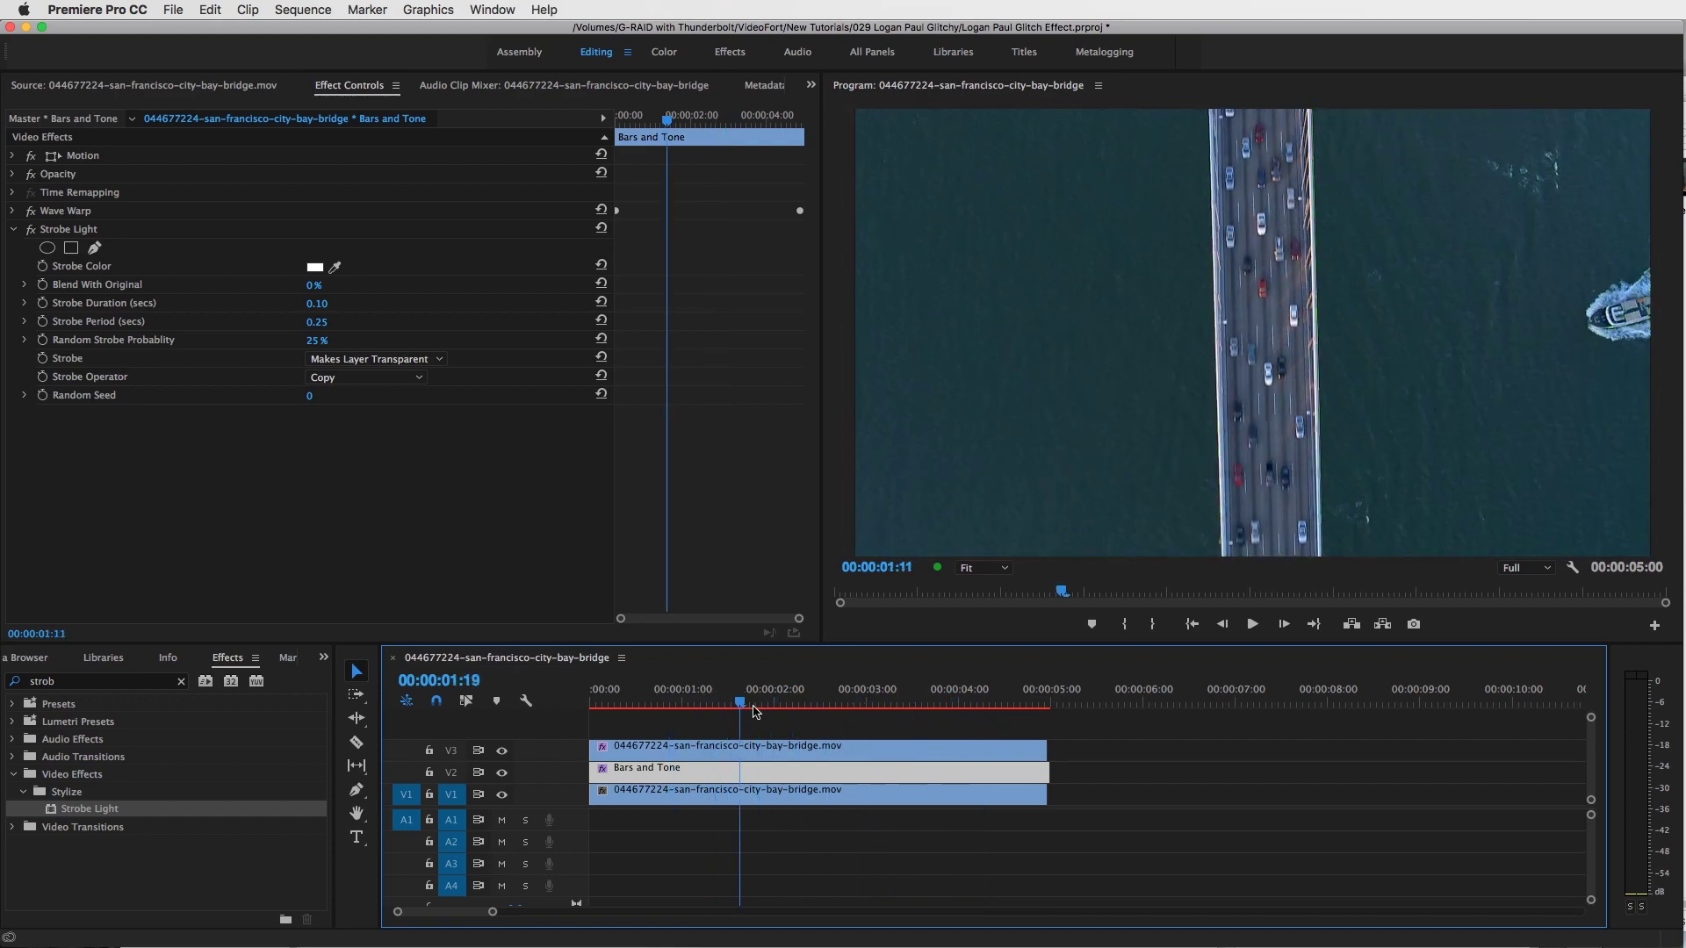
key(shift+Right)
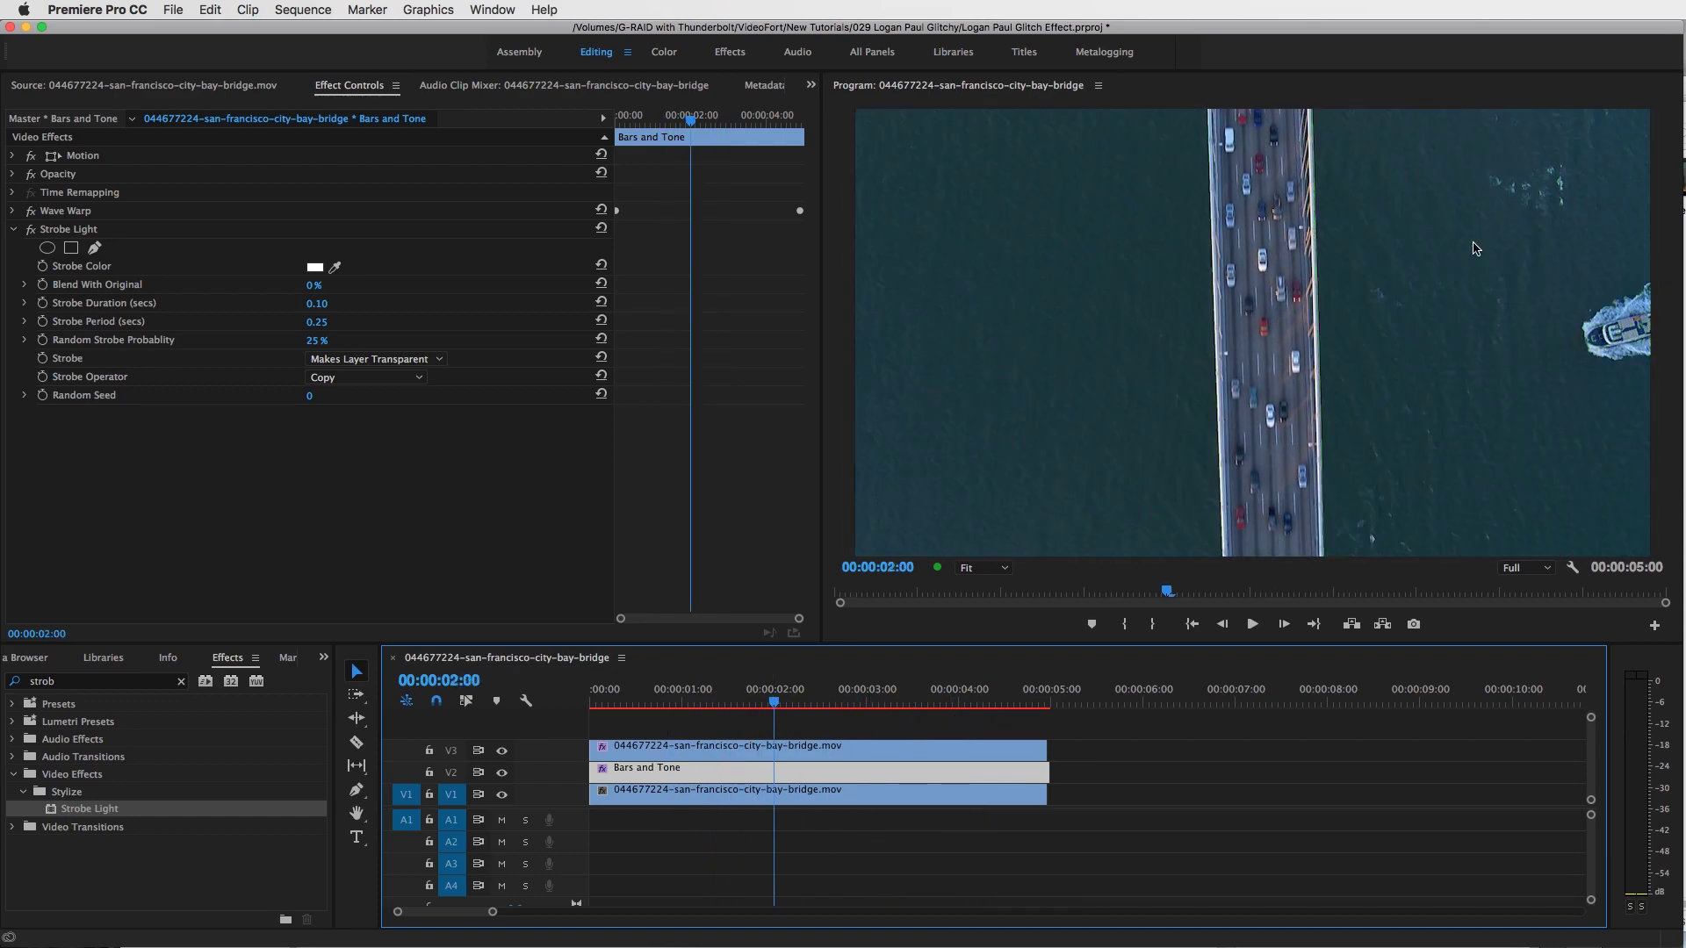
Step: Expand the Bars and Tone Opacity settings and try the Overlay blend mode
click(1181, 792)
click(987, 772)
click(11, 156)
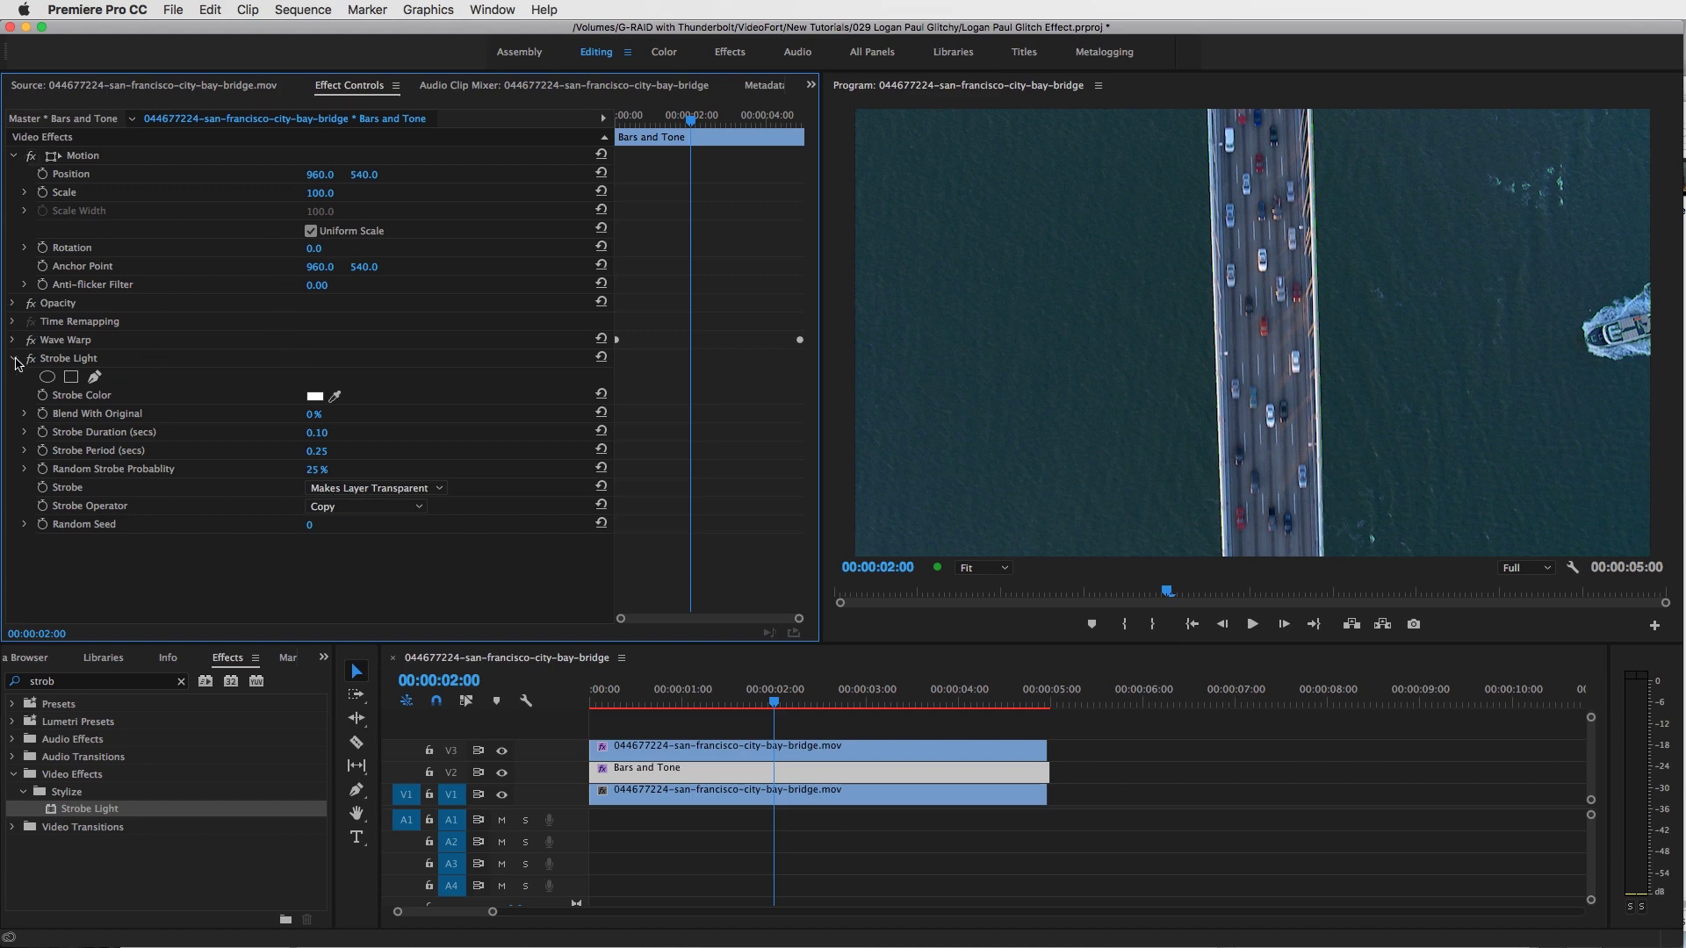
click(11, 304)
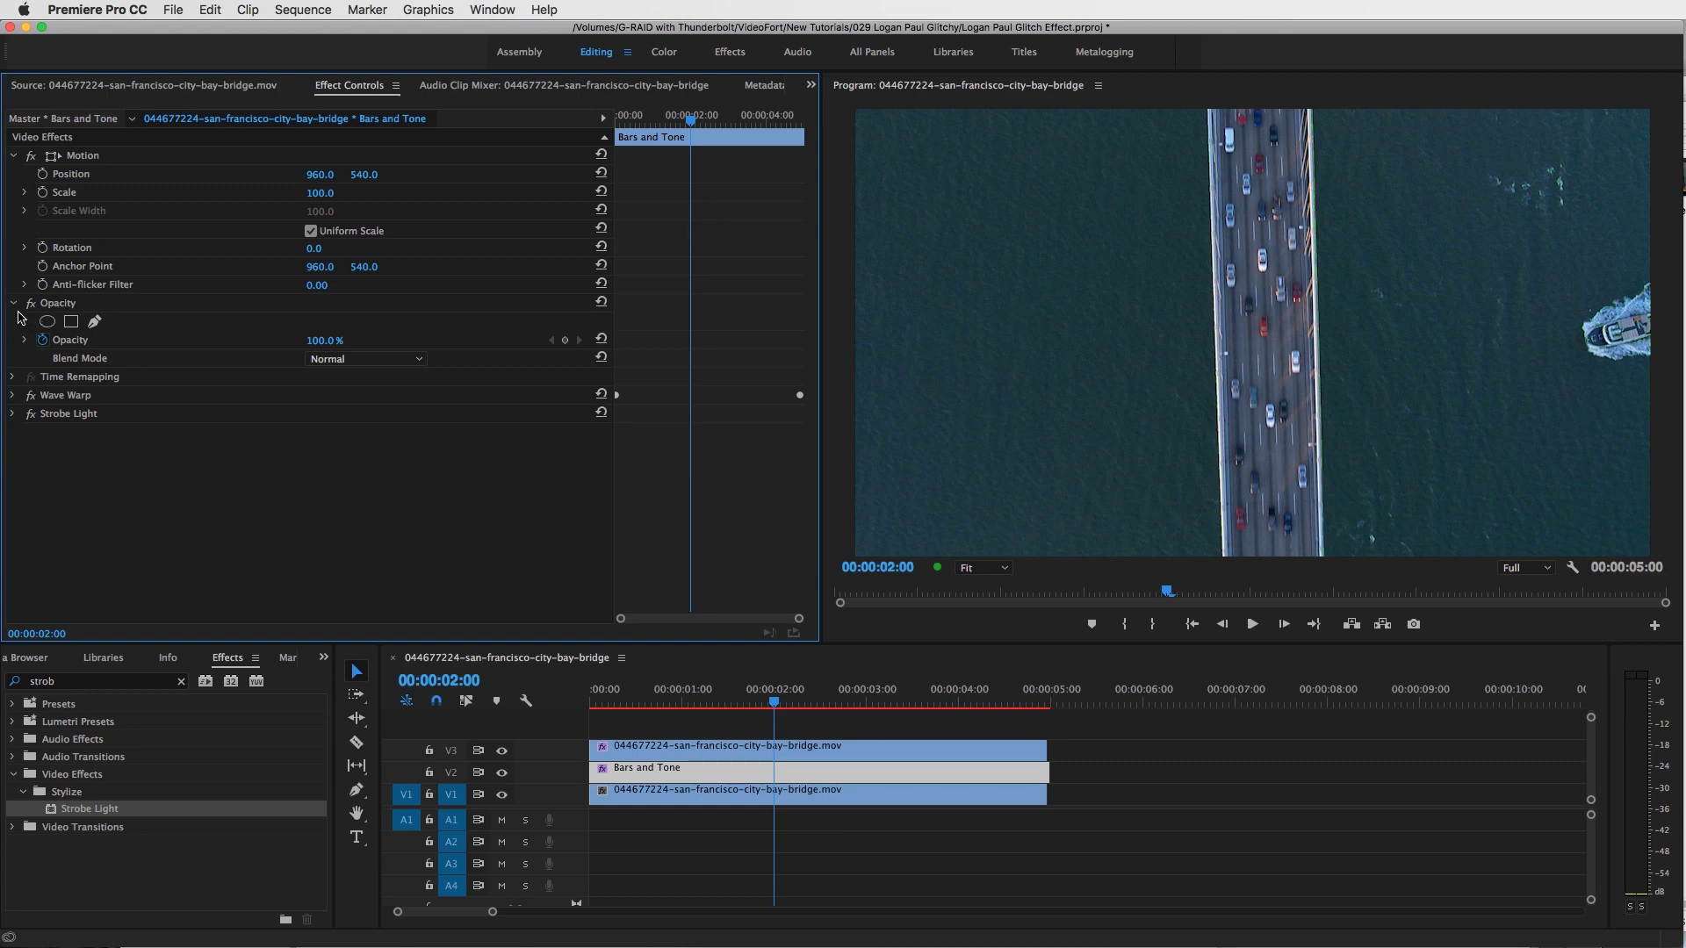
click(351, 358)
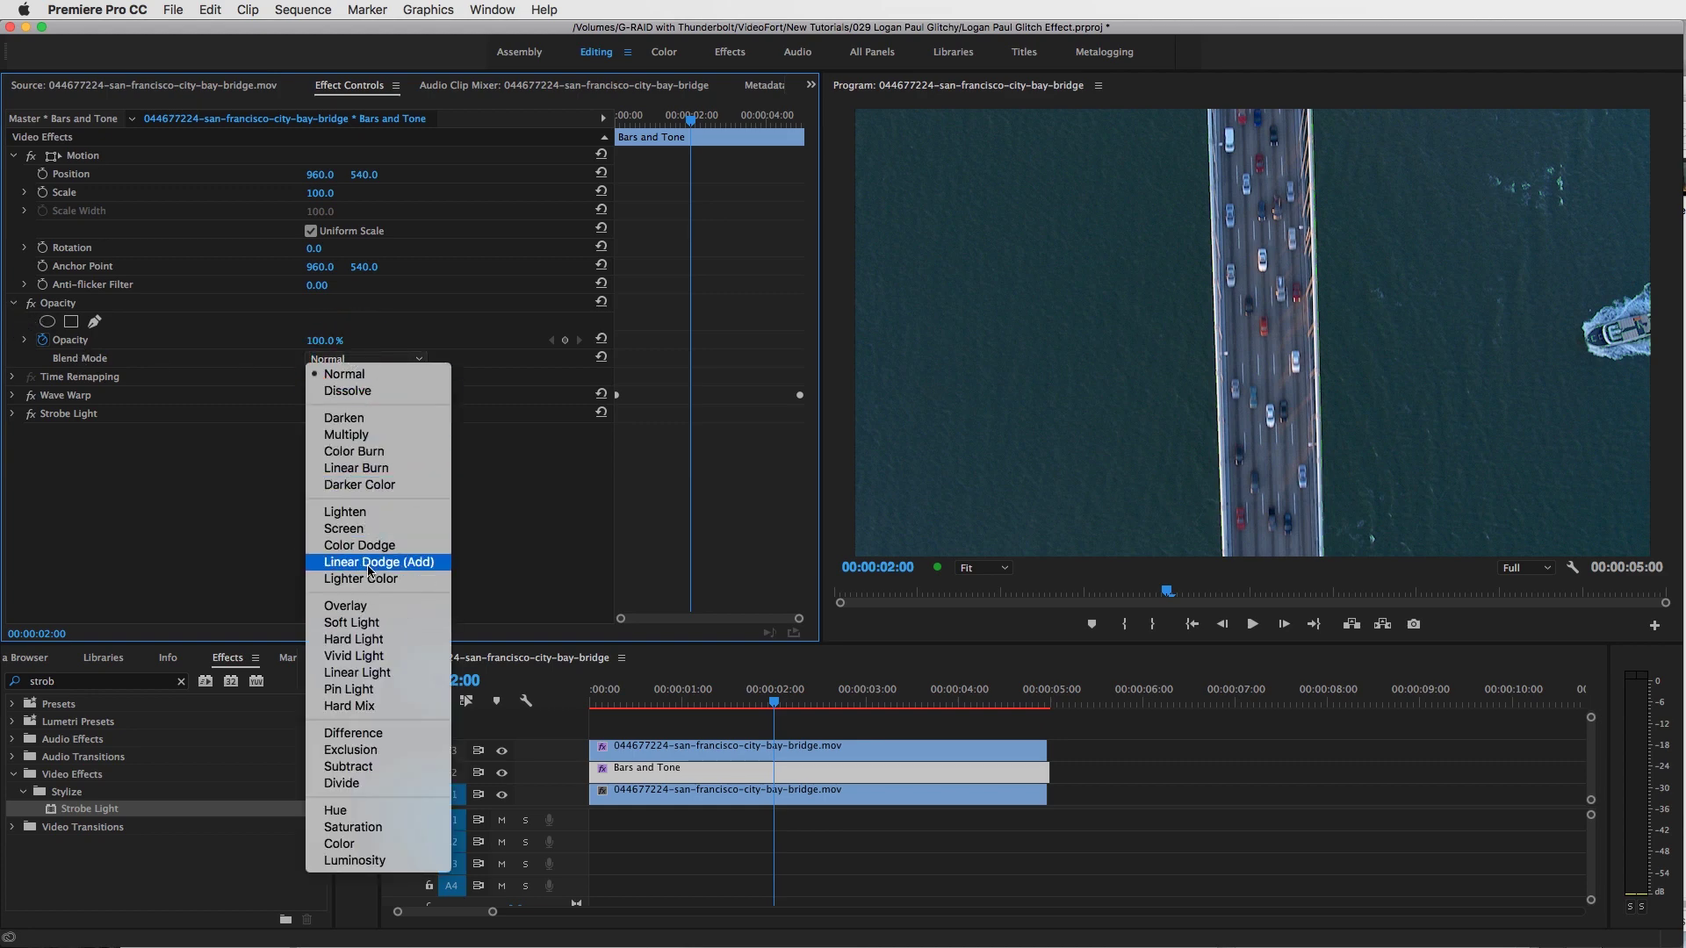
click(361, 607)
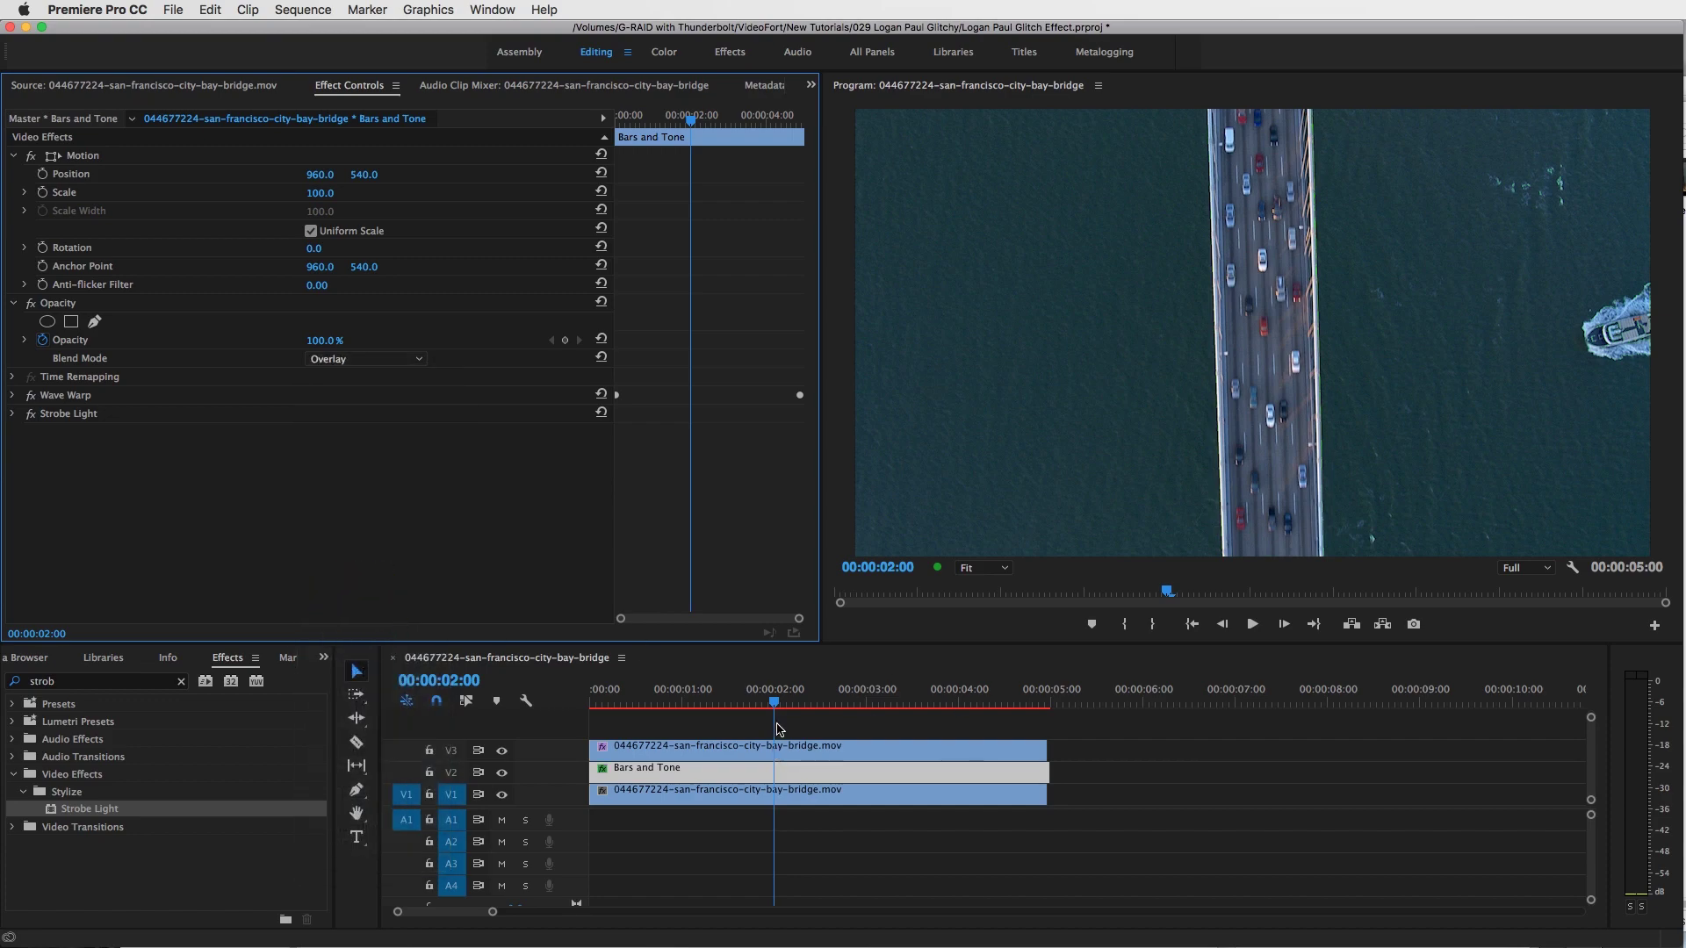
drag(793, 707, 801, 705)
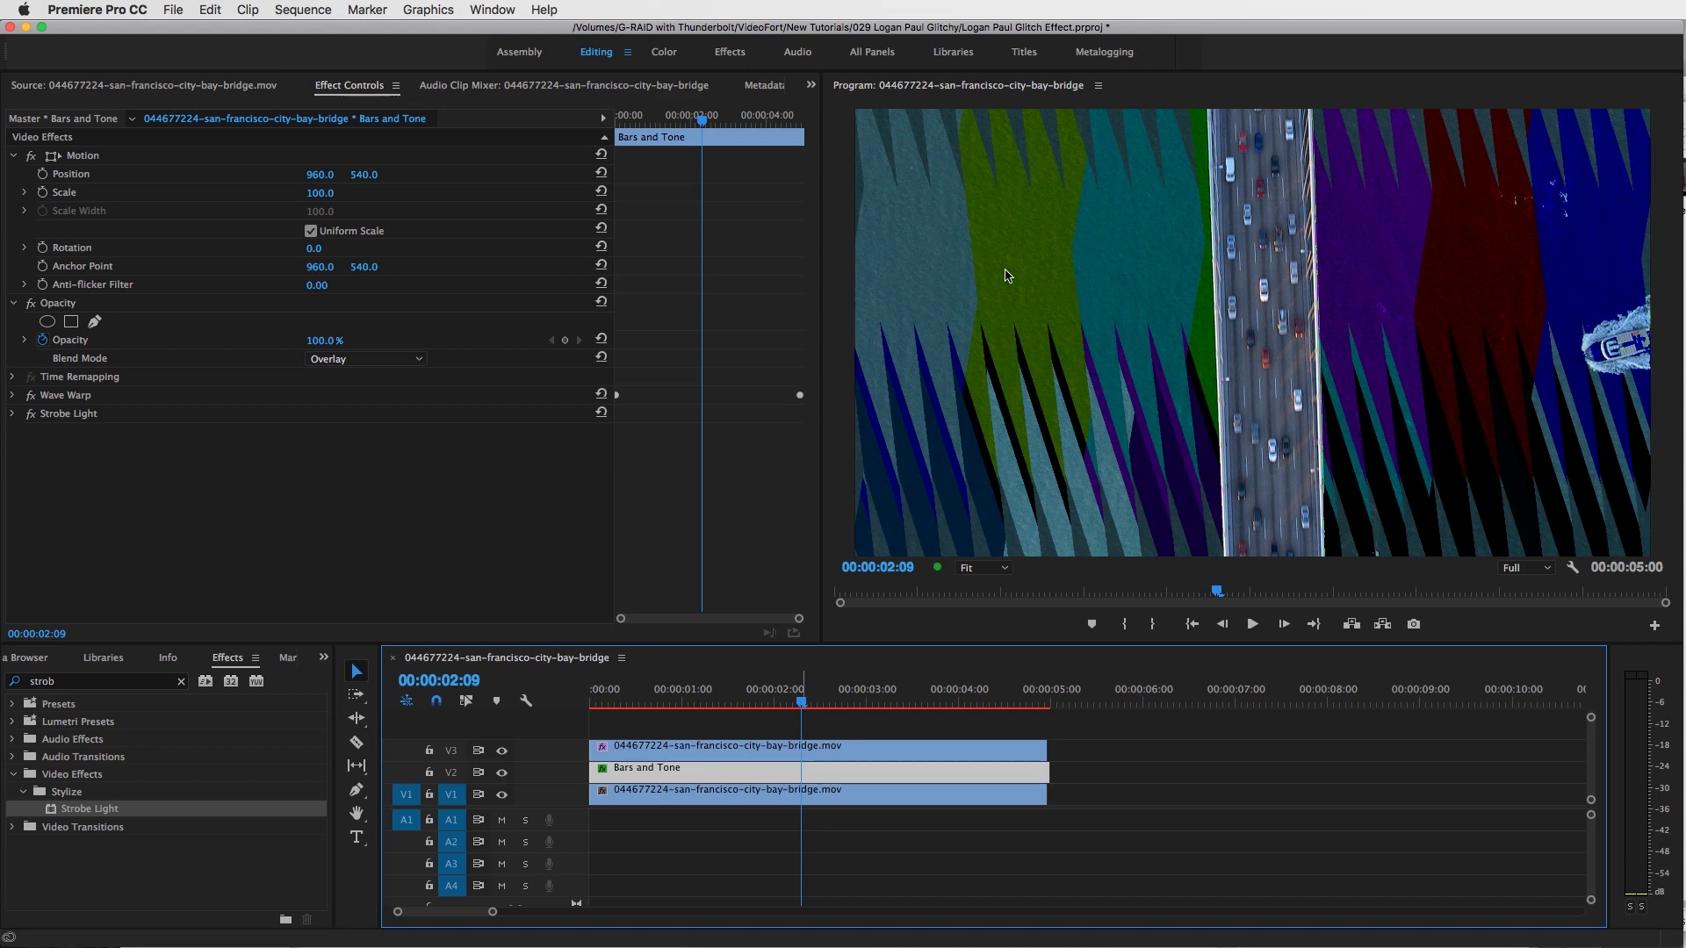
Step: Compare Color Burn, Color Dodge and Hard Light blend modes, settling on Color Dodge
click(321, 359)
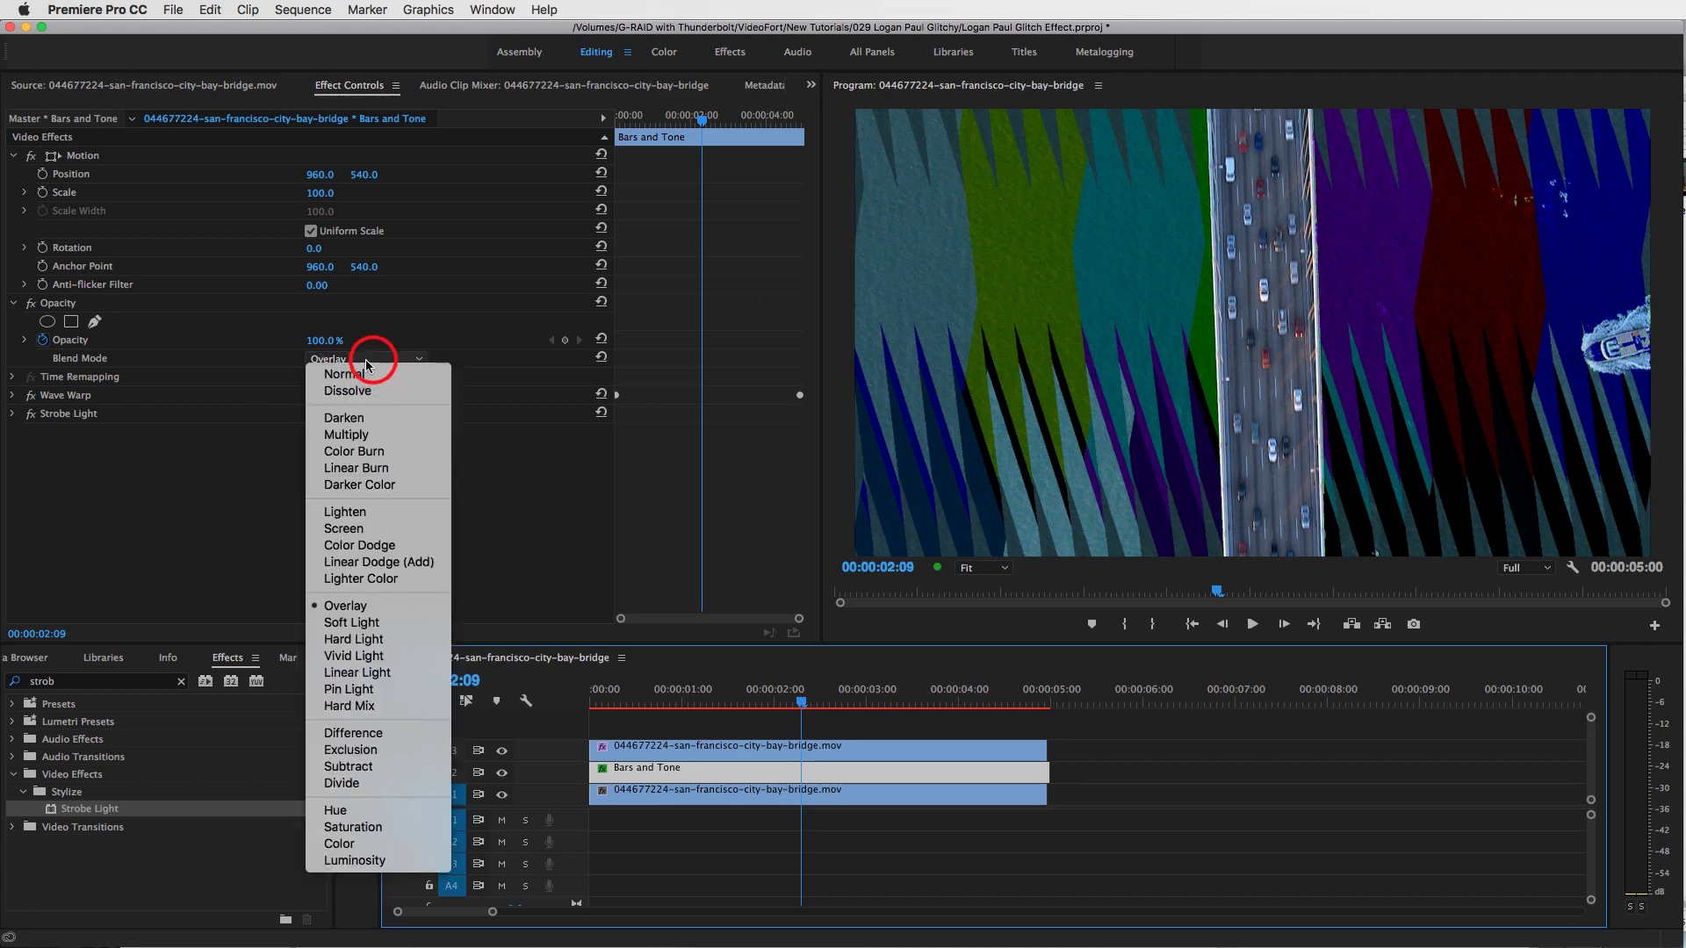
click(402, 459)
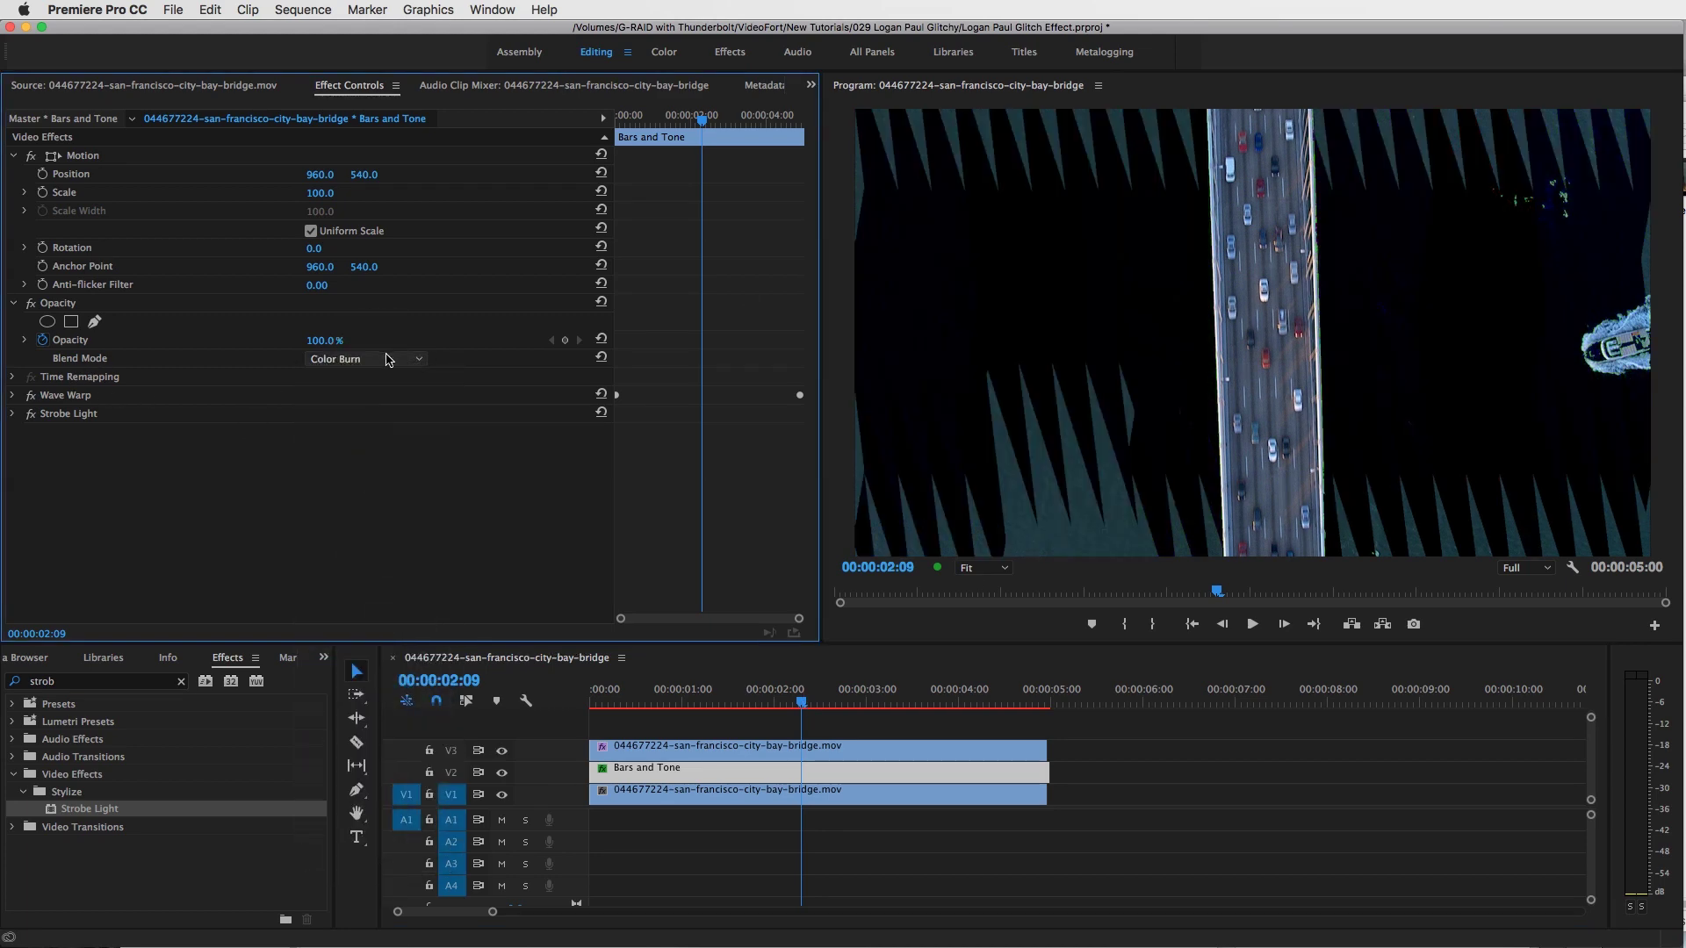
click(379, 362)
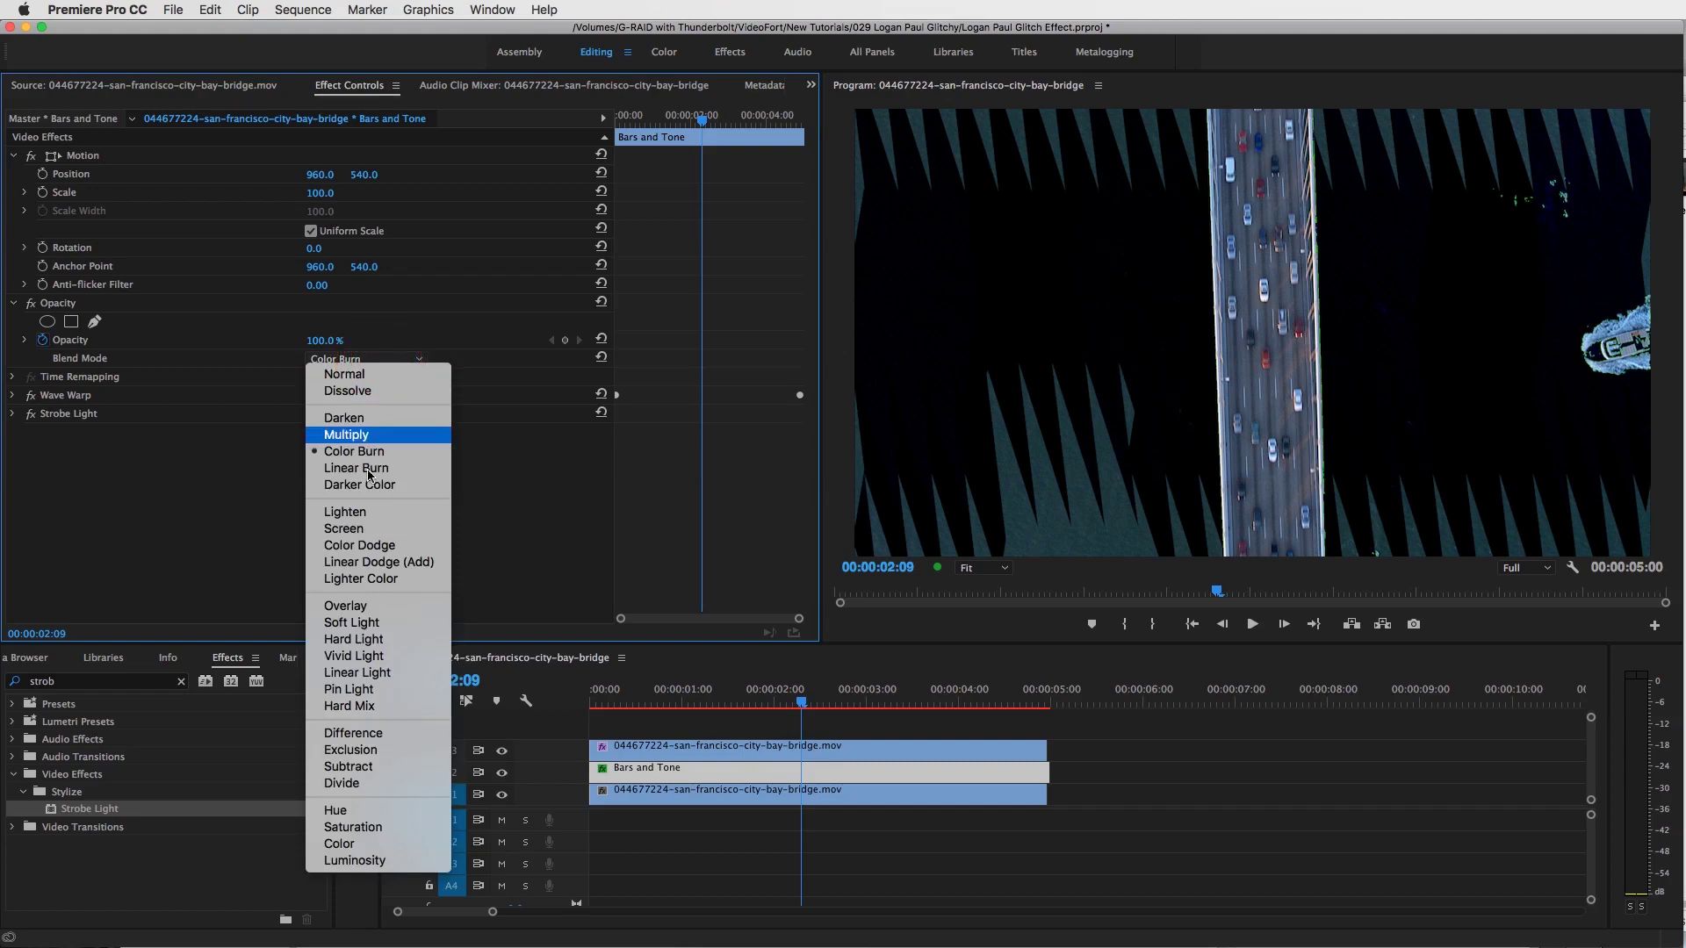
click(392, 551)
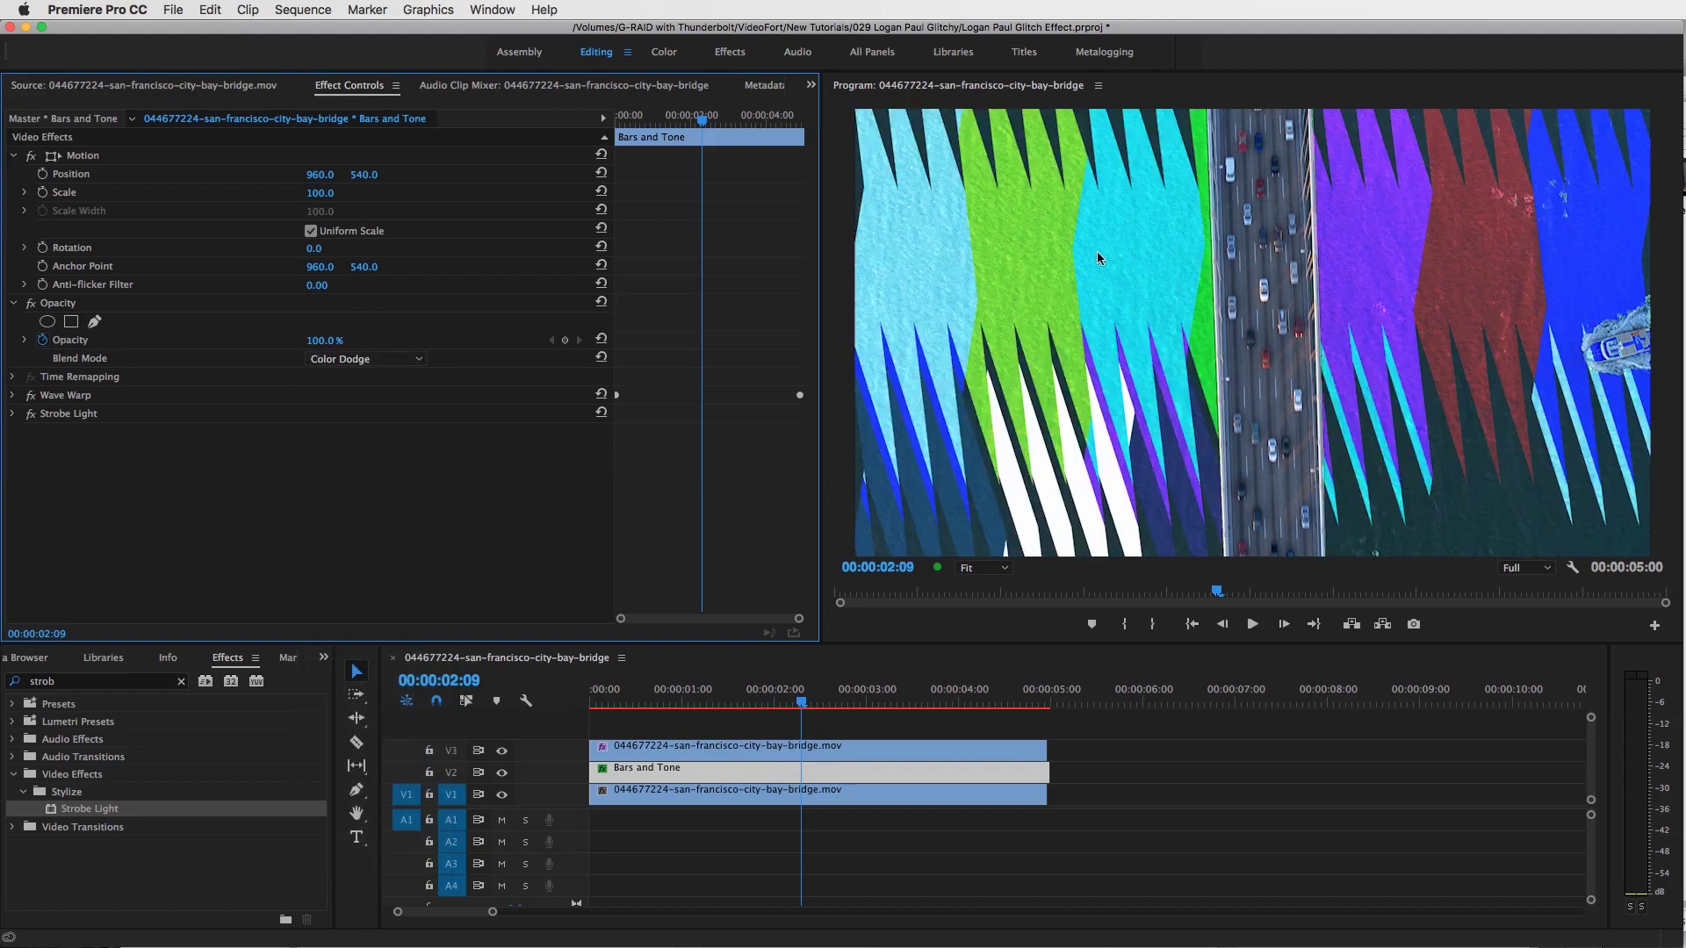
click(370, 359)
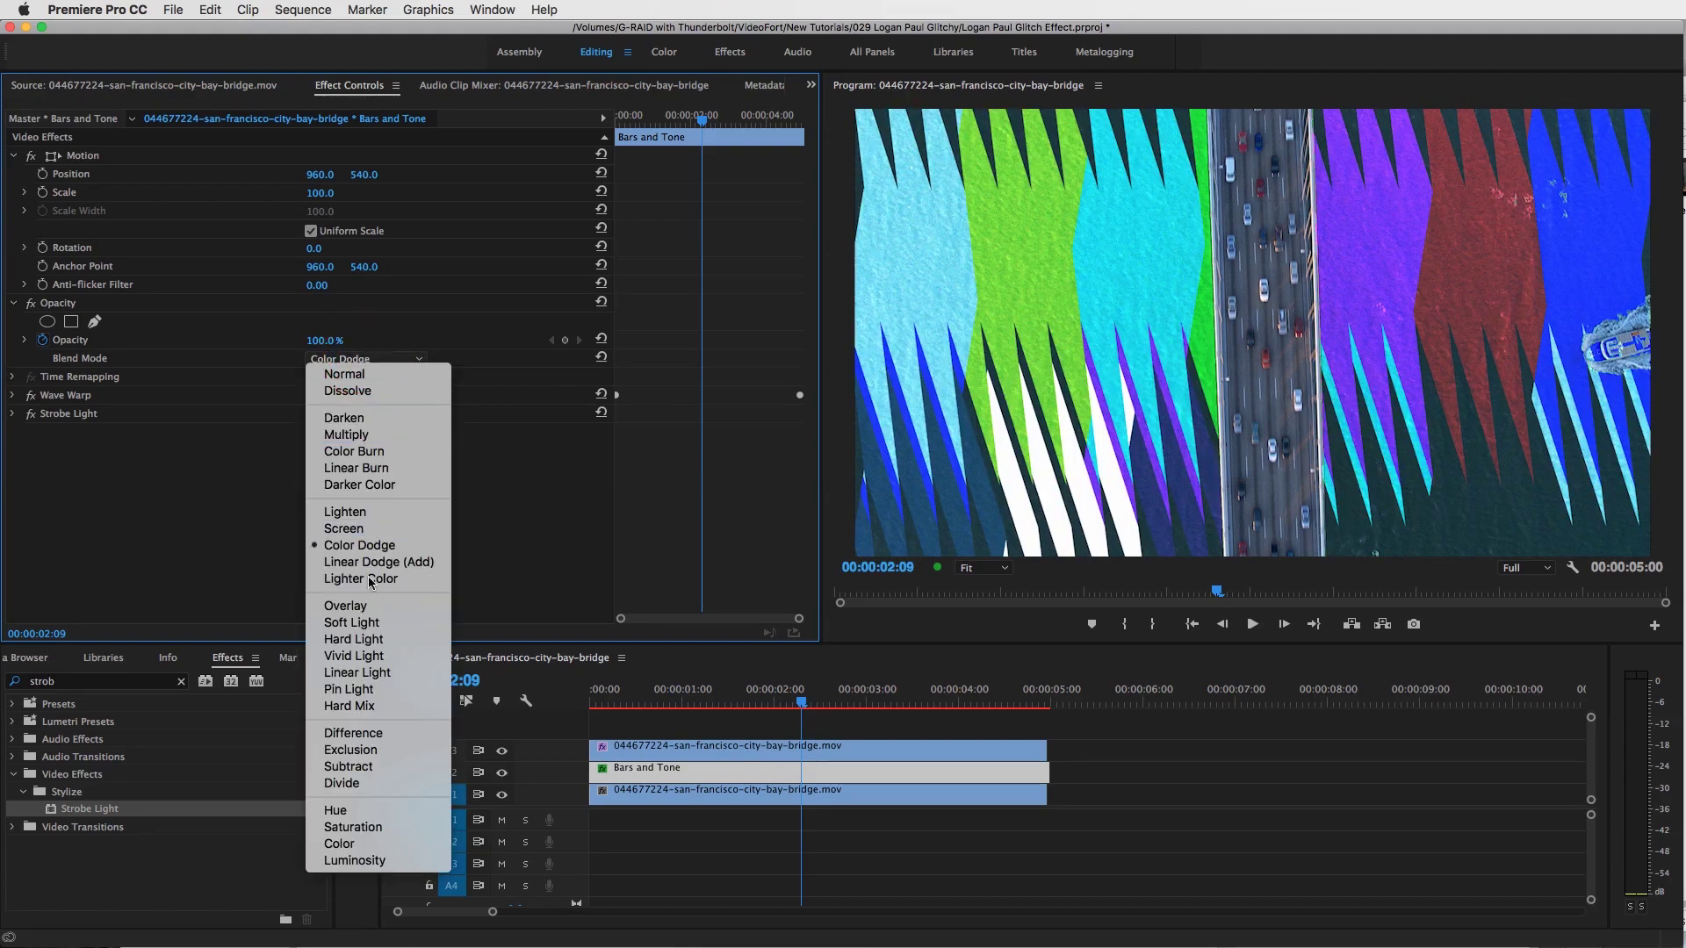
click(375, 638)
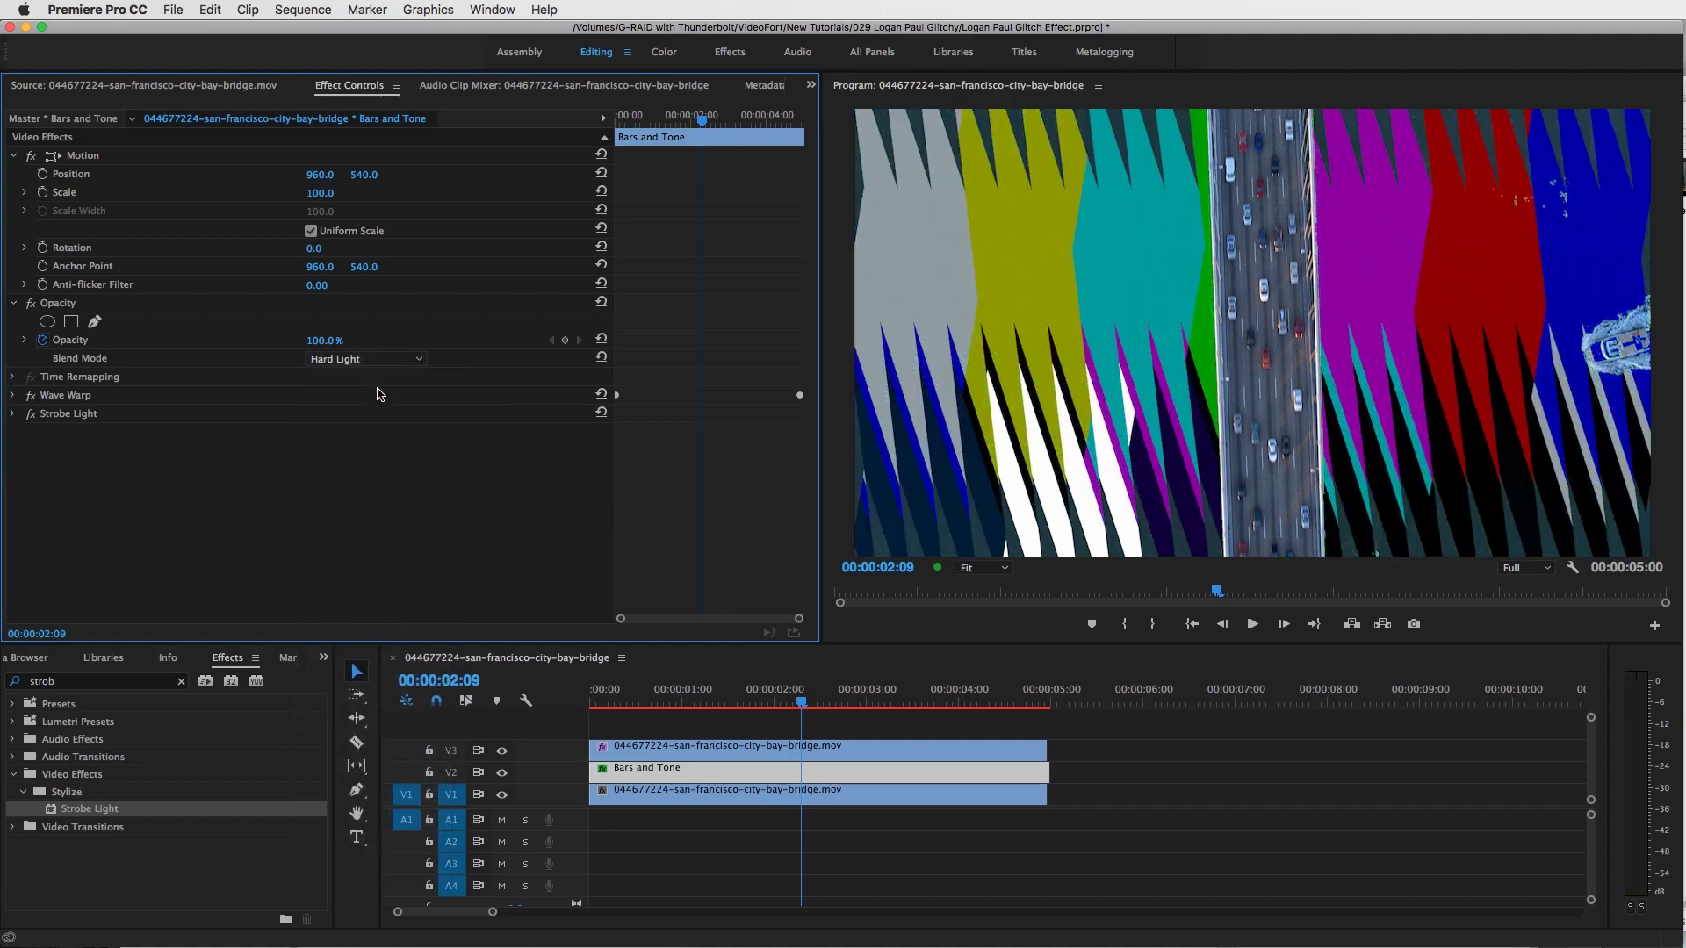
click(372, 359)
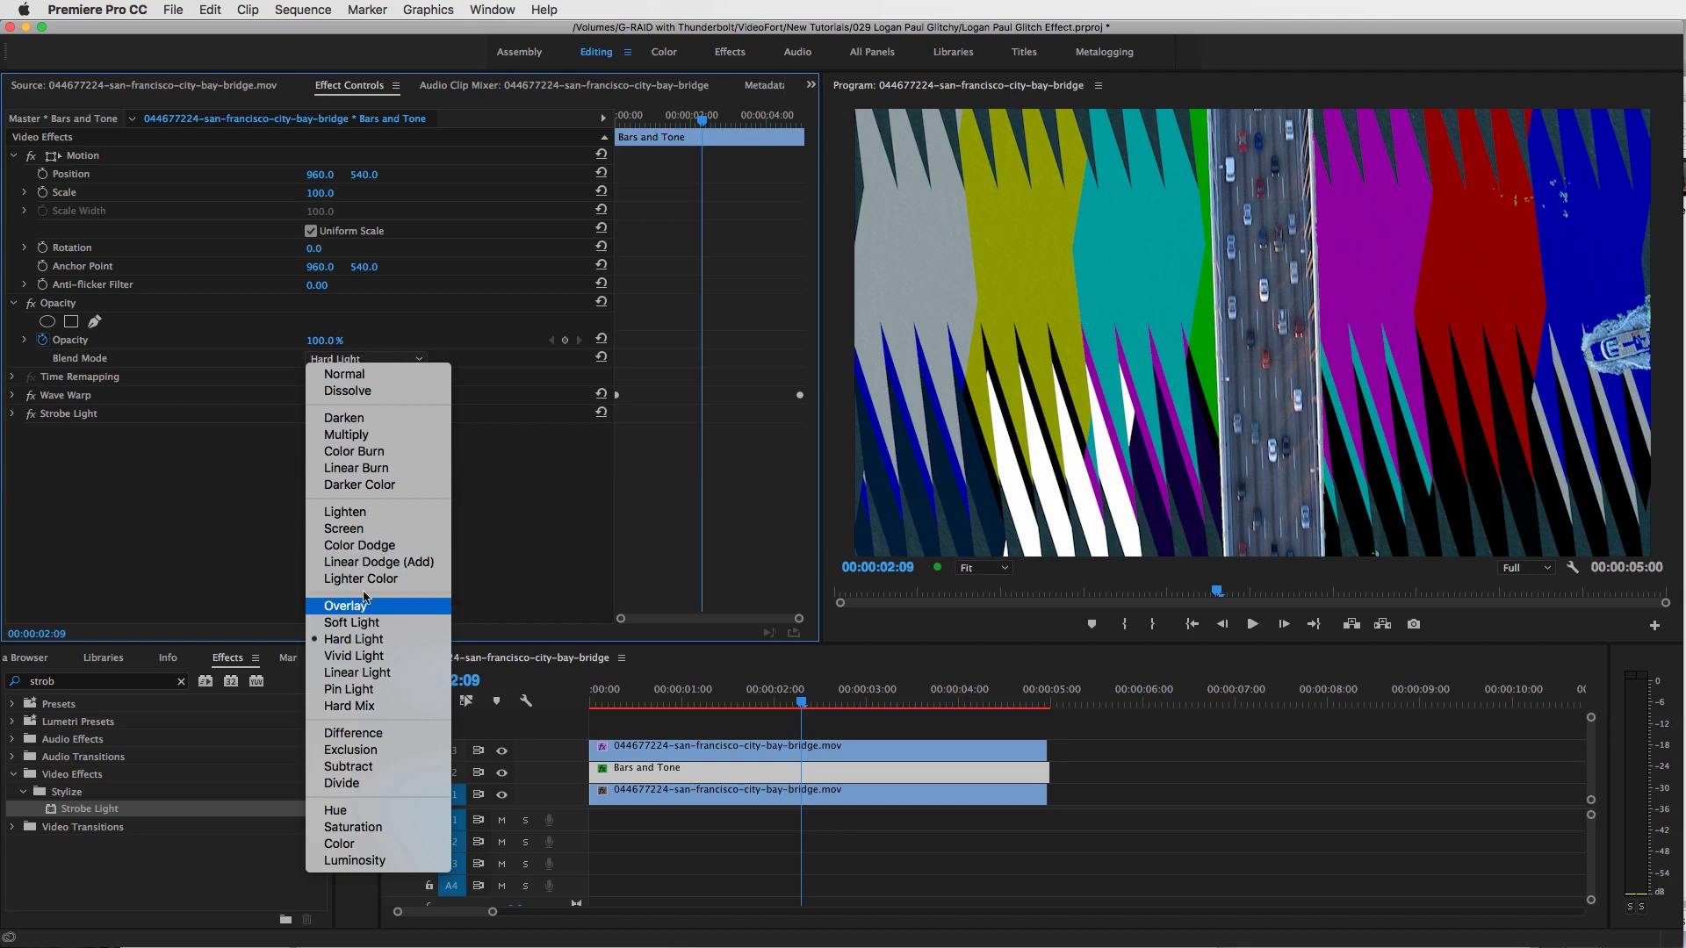
click(360, 546)
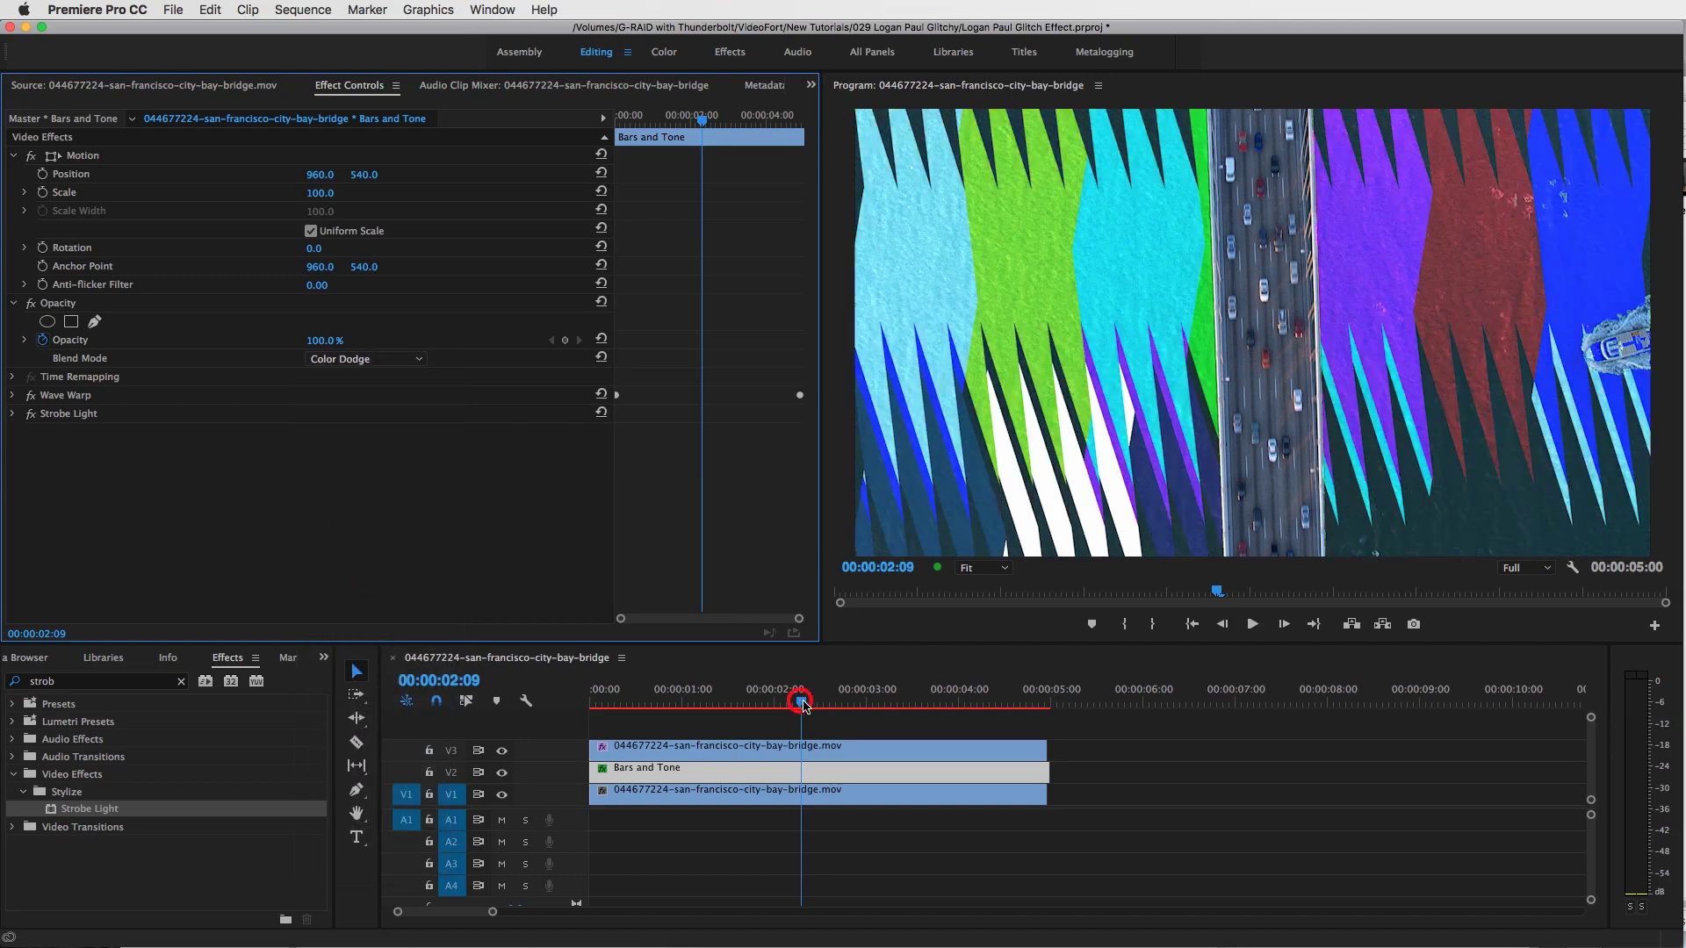
Step: Preview frames near 00:00:03:05 and reselect the Bars and Tone clip
click(894, 702)
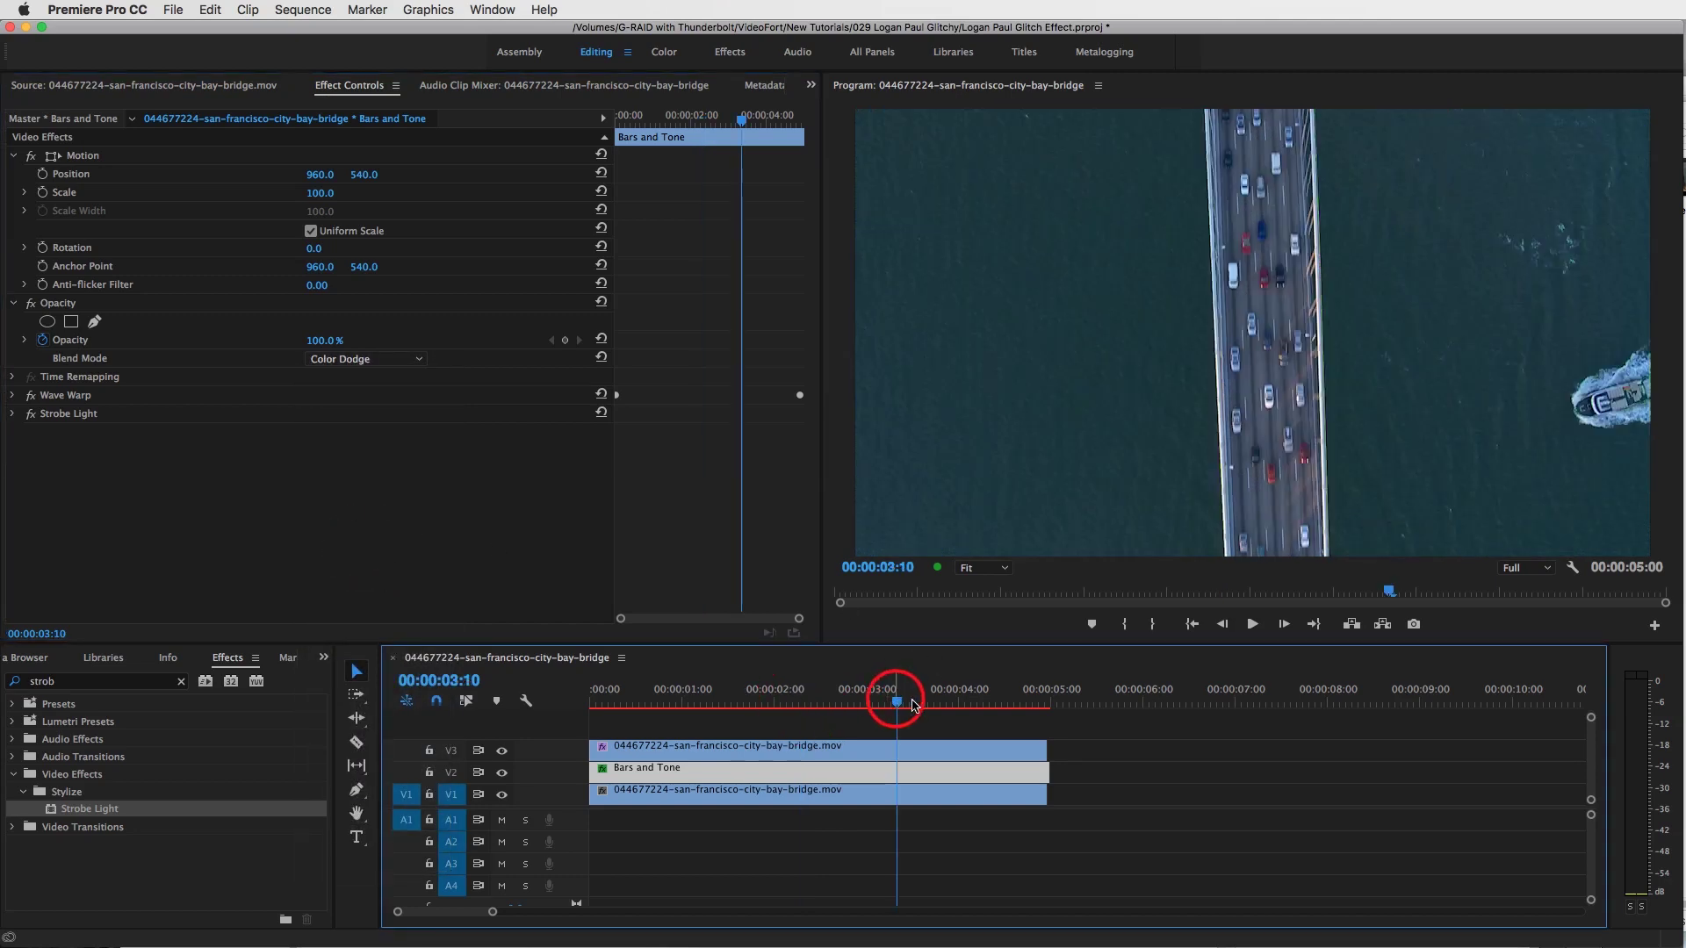
mouse_move(860, 700)
mouse_down()
mouse_move(670, 702)
mouse_move(870, 705)
mouse_up()
click(885, 756)
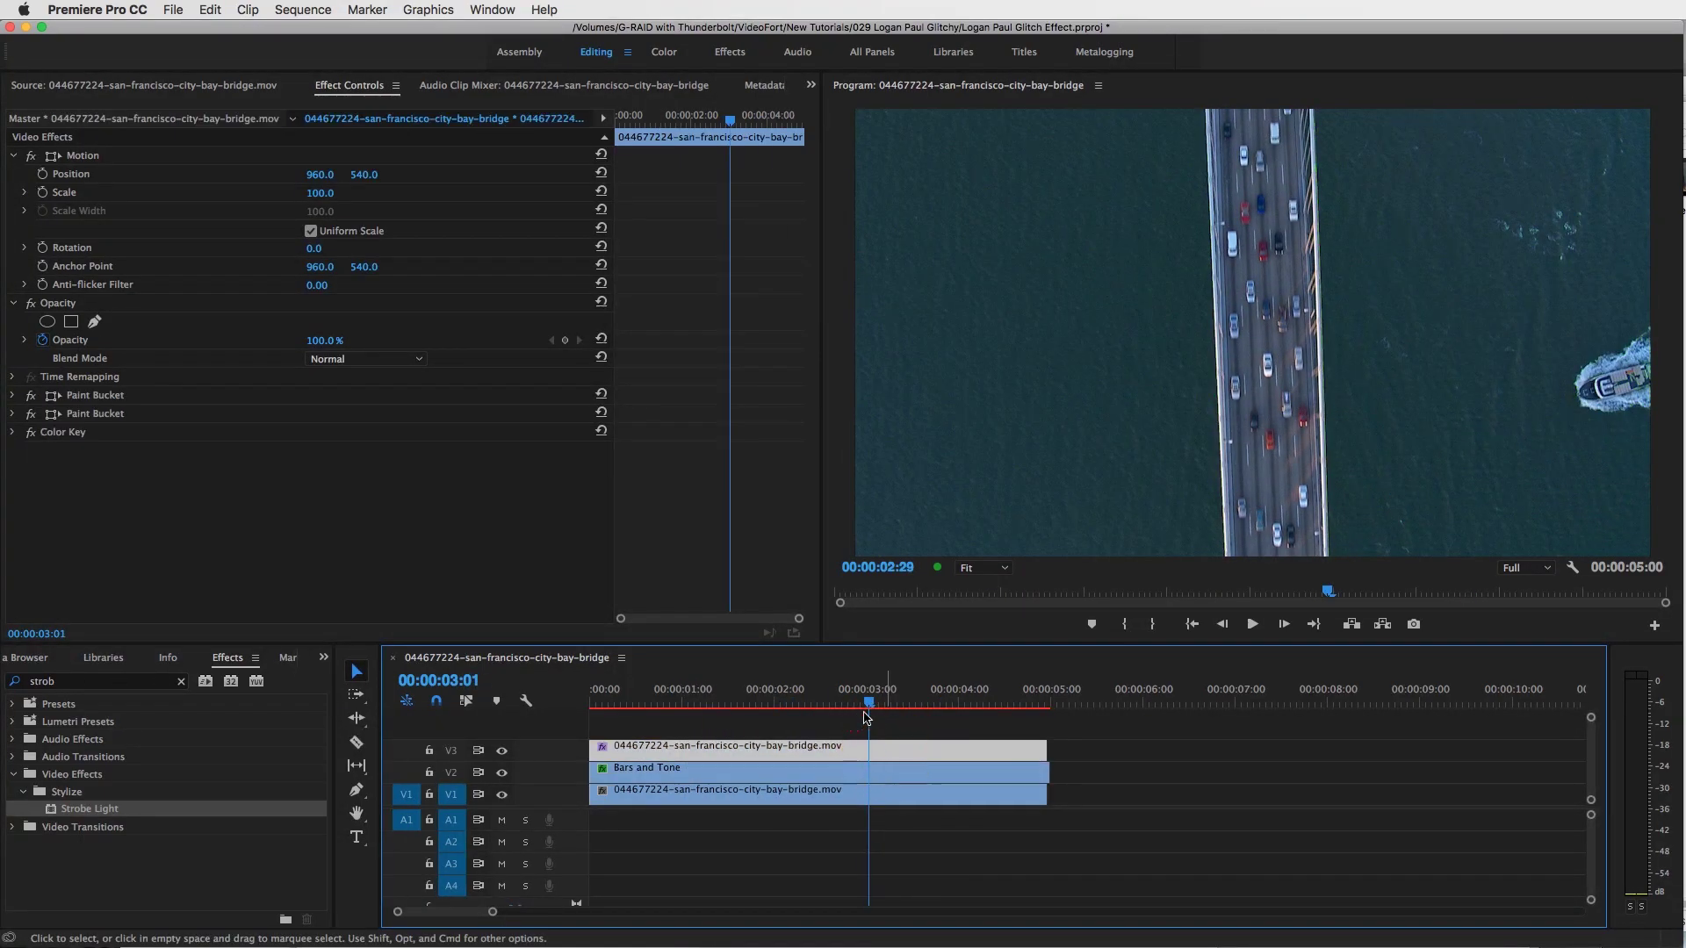
click(882, 705)
click(888, 705)
click(904, 769)
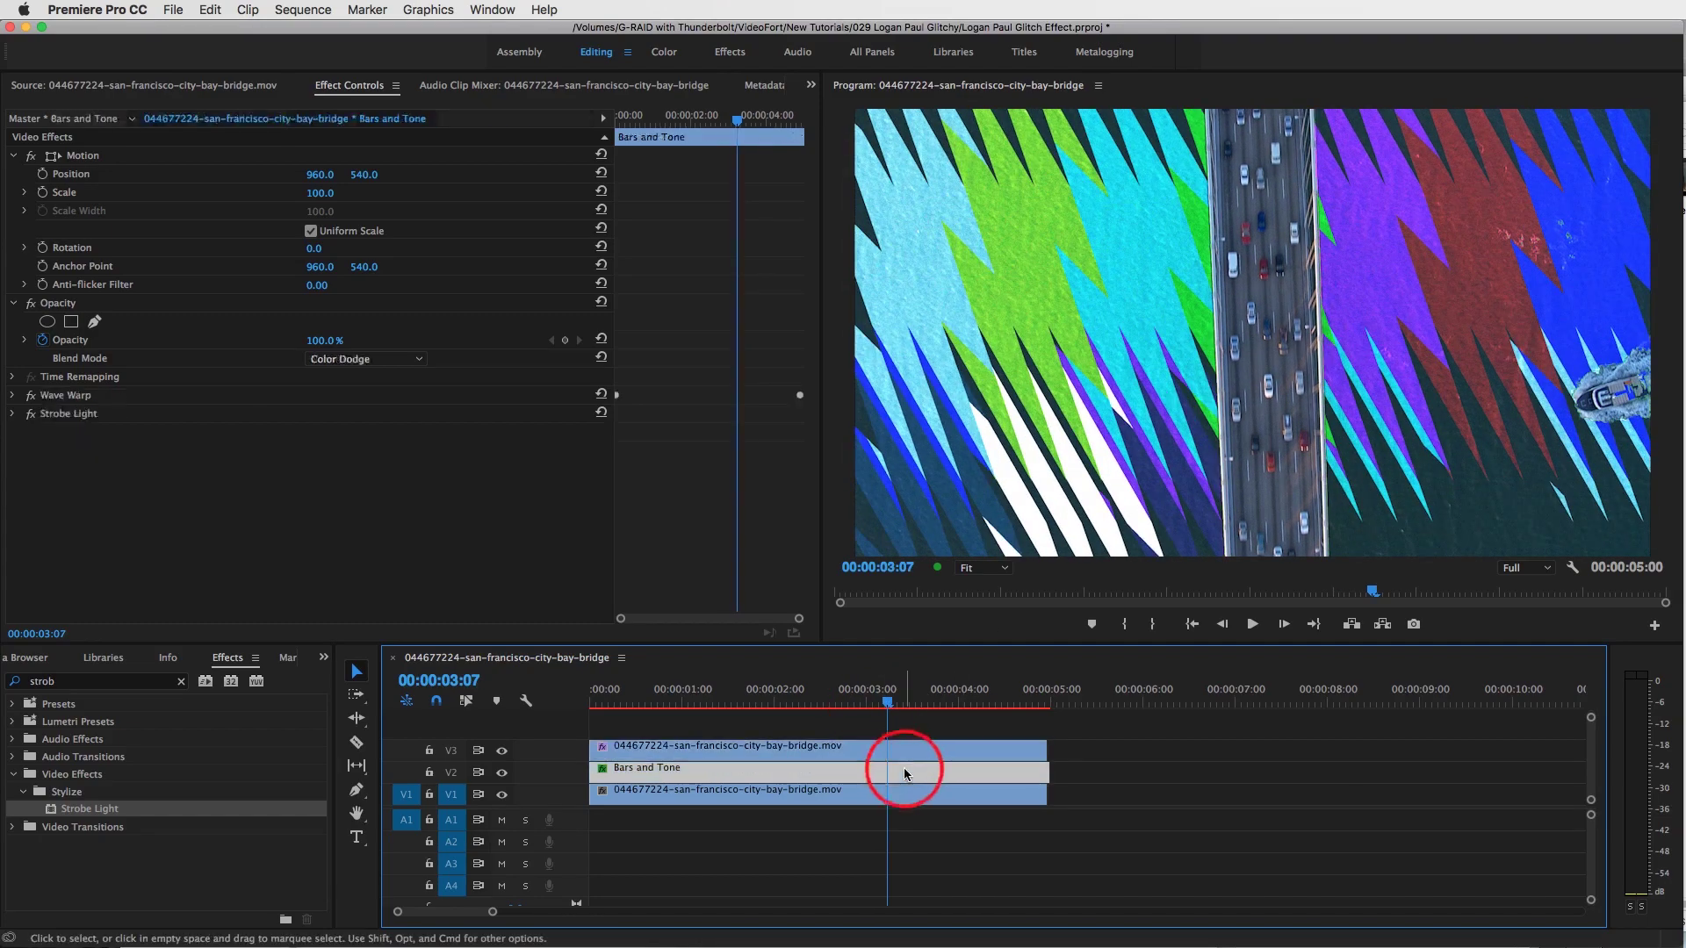
Step: Expand Wave Warp and try Triangle and Semicircle wave types before choosing Noise
click(16, 406)
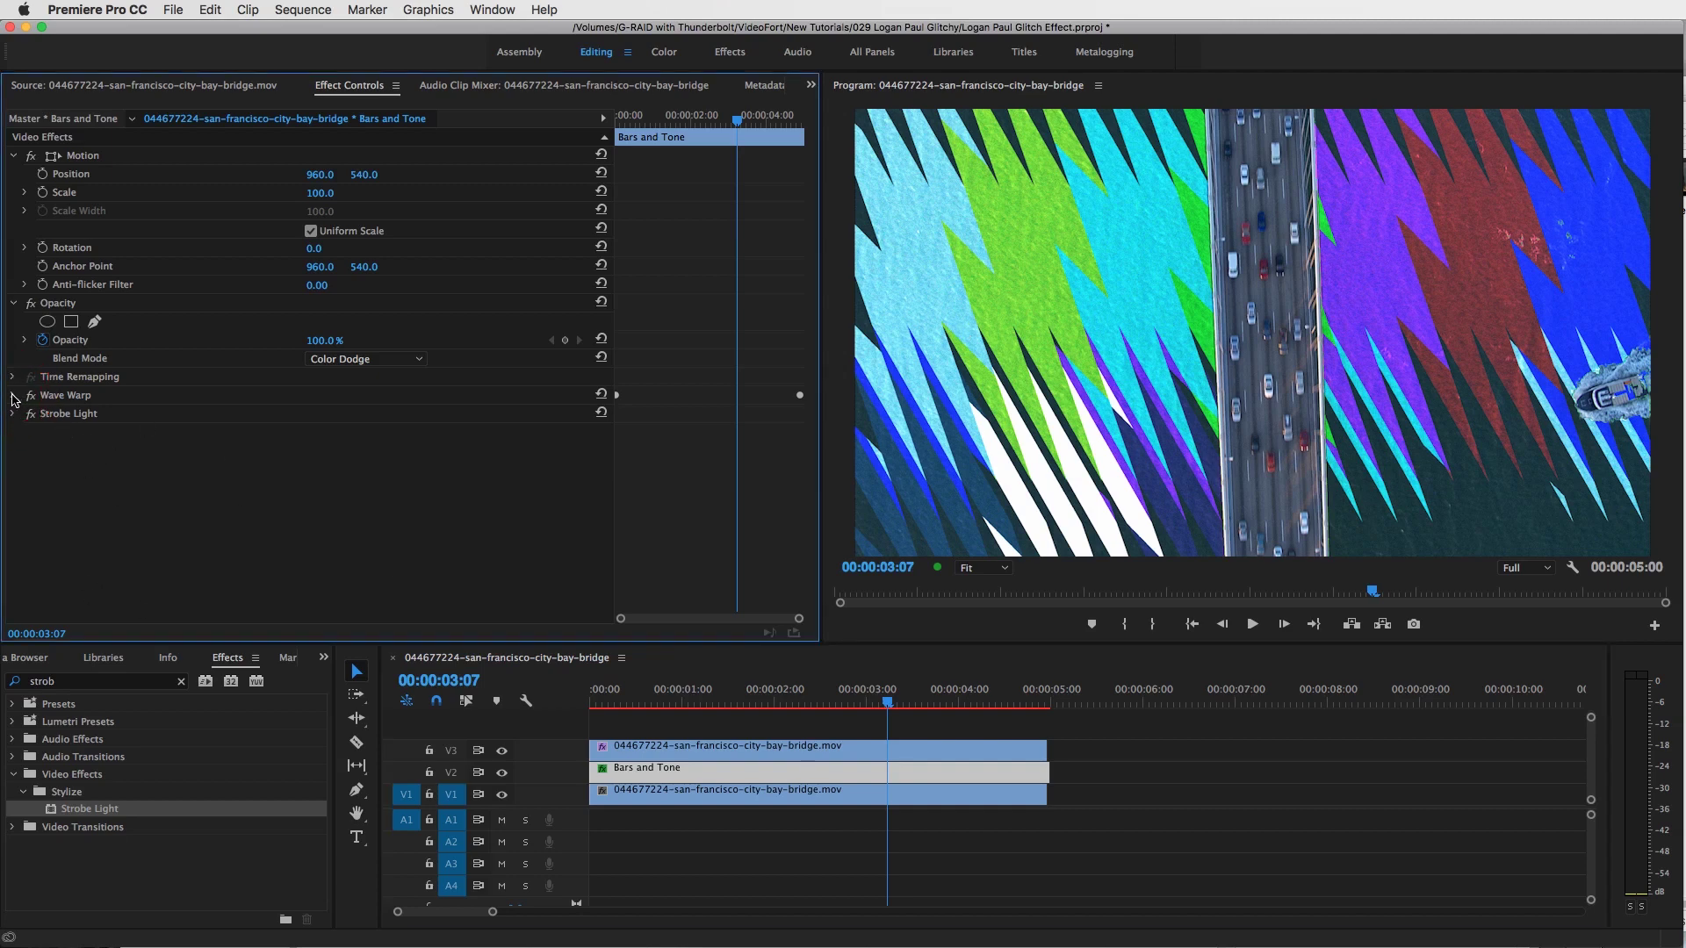
click(12, 397)
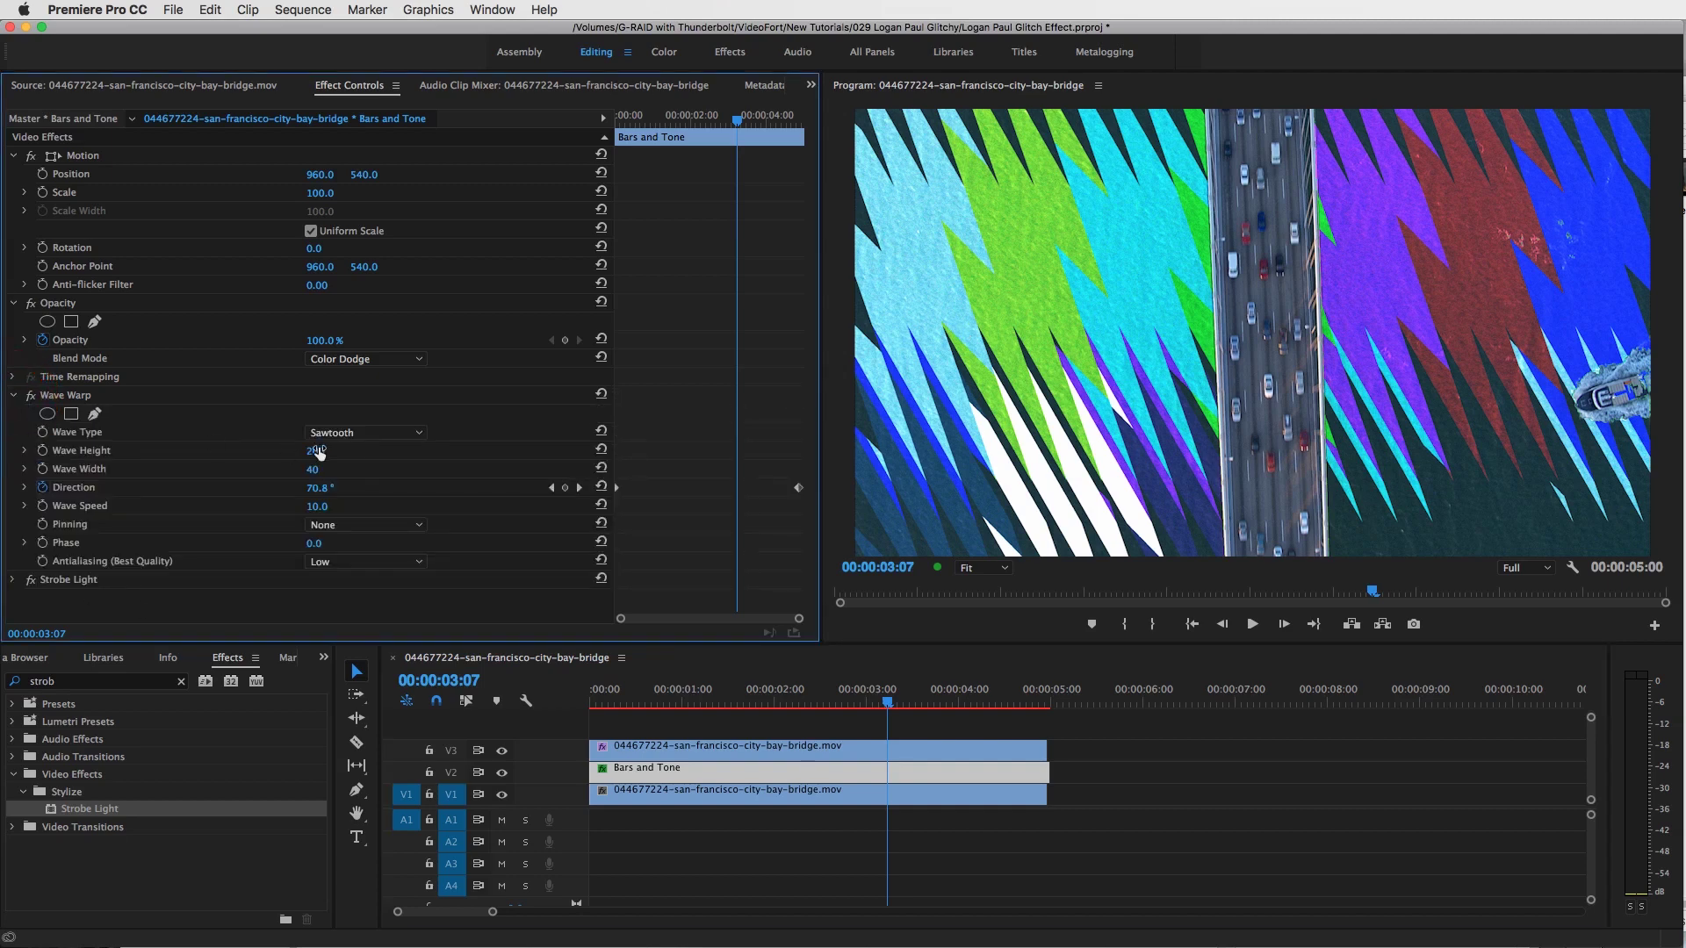
click(375, 437)
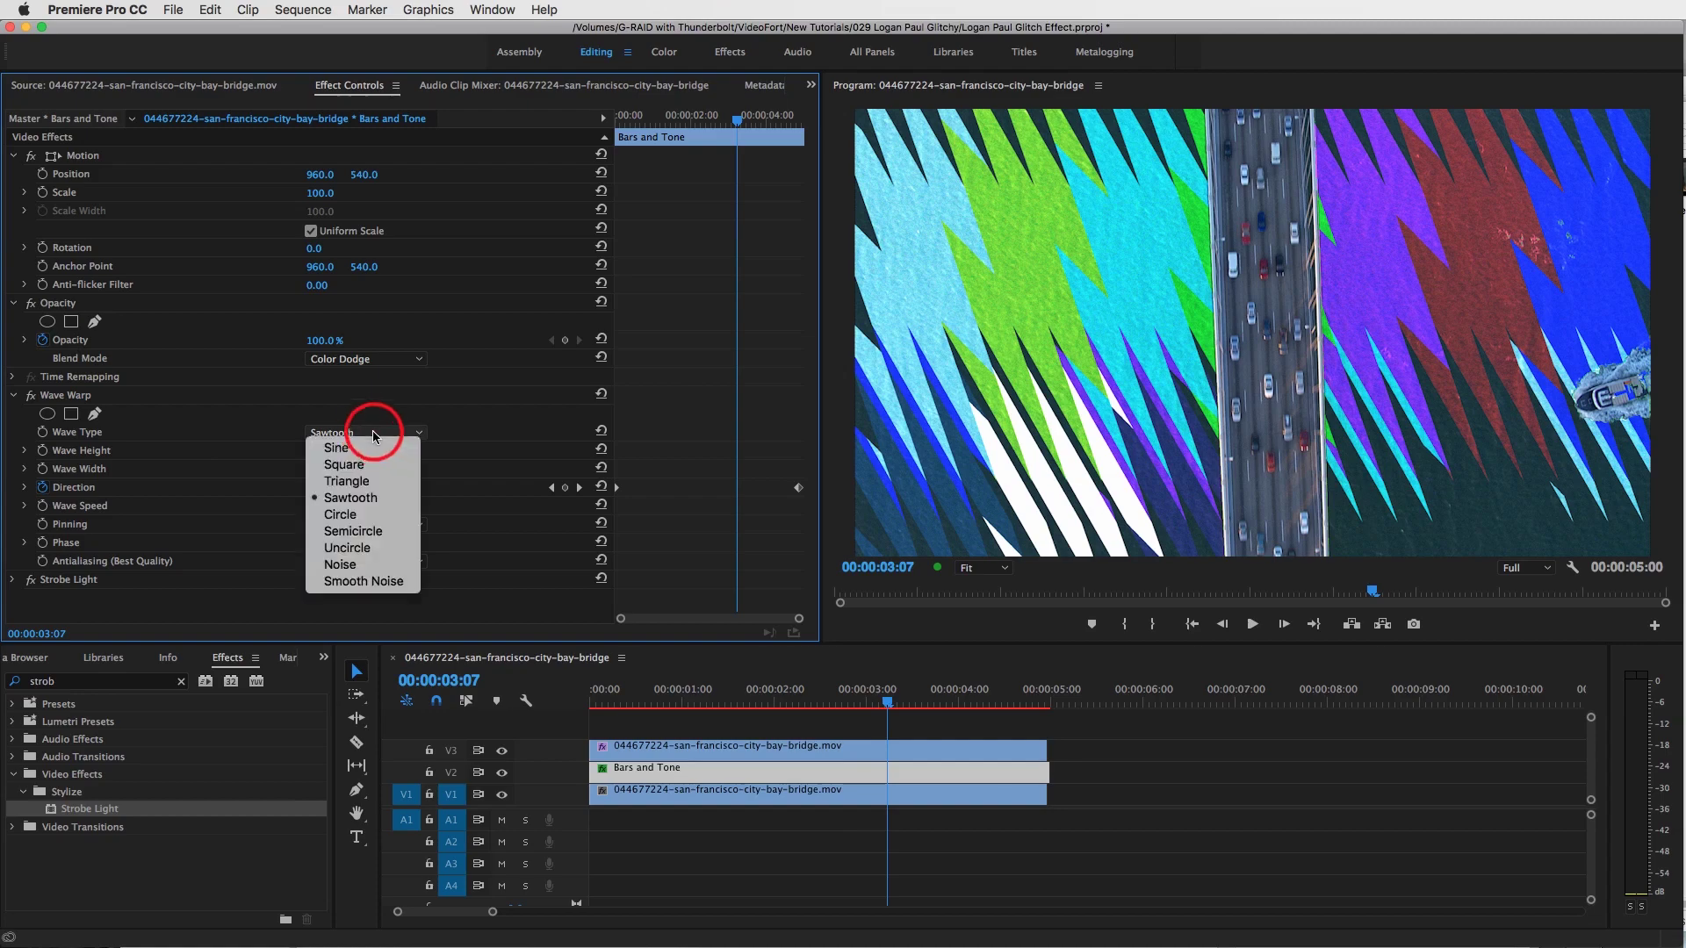
click(367, 481)
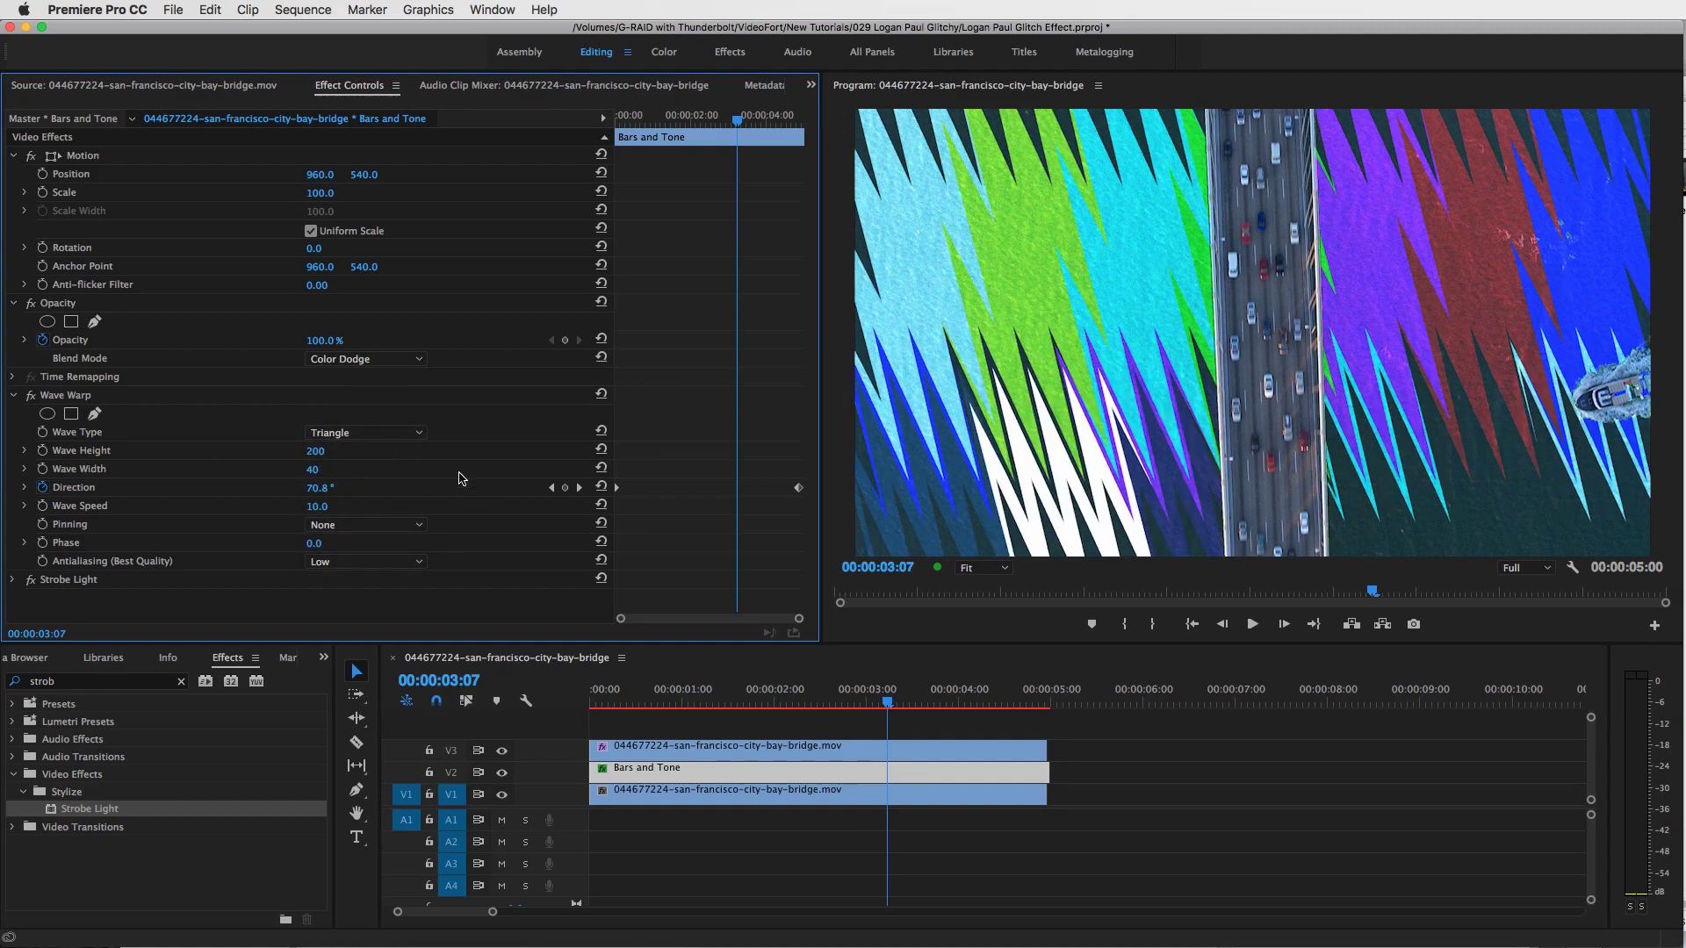
click(395, 436)
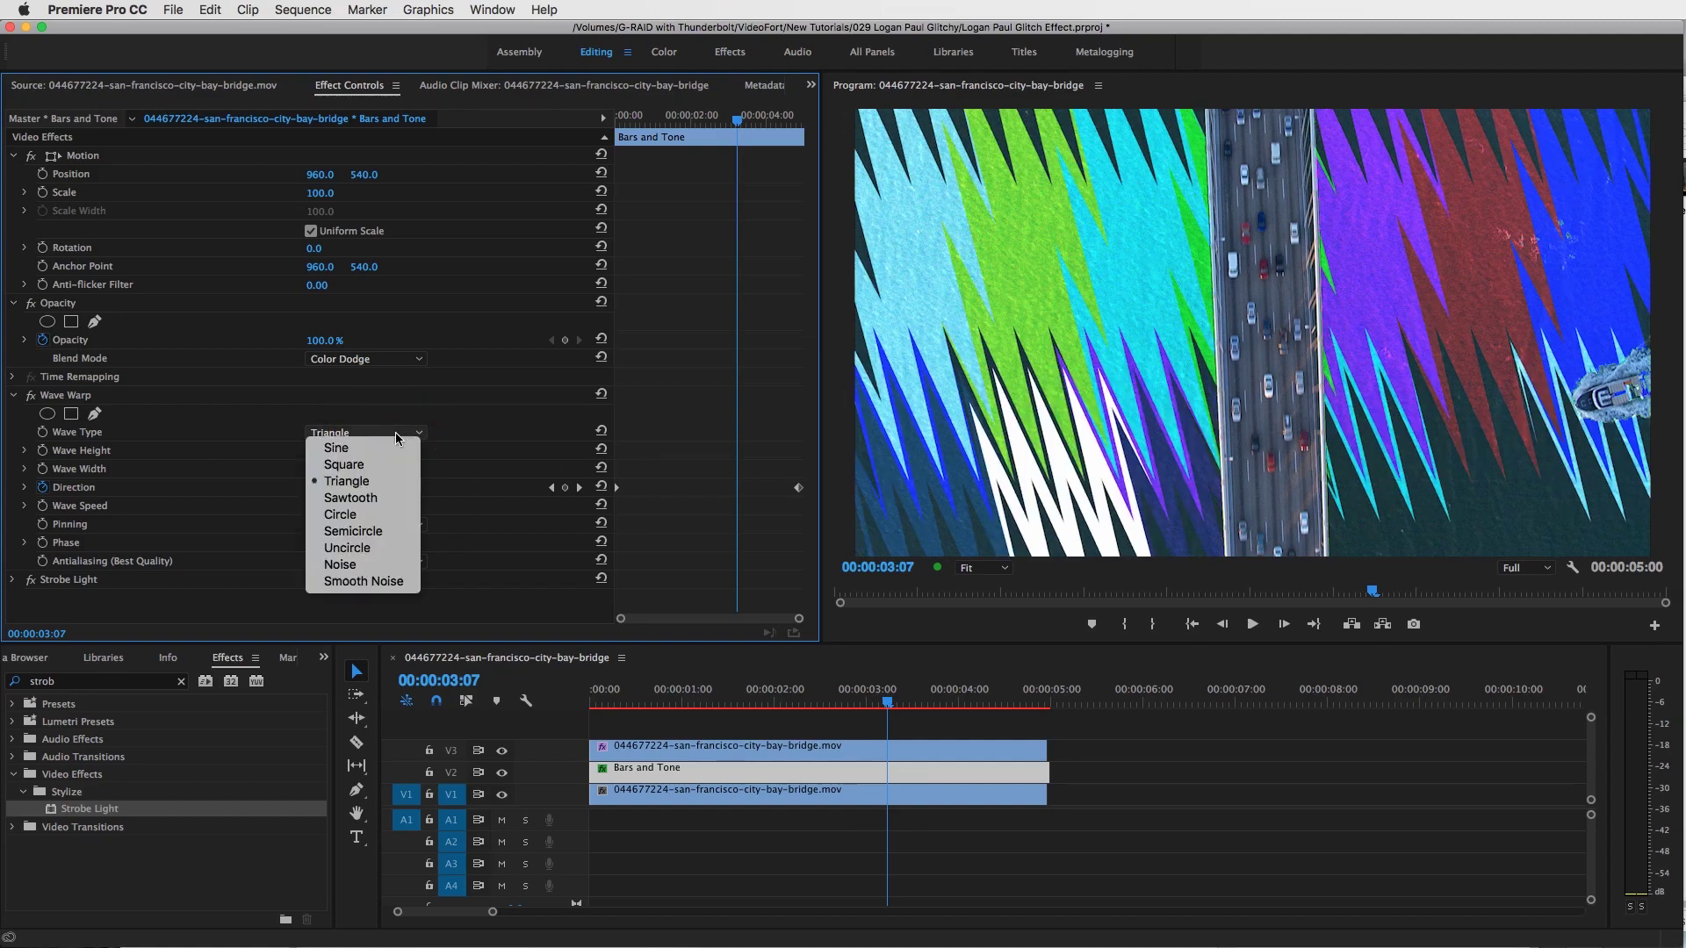
click(385, 533)
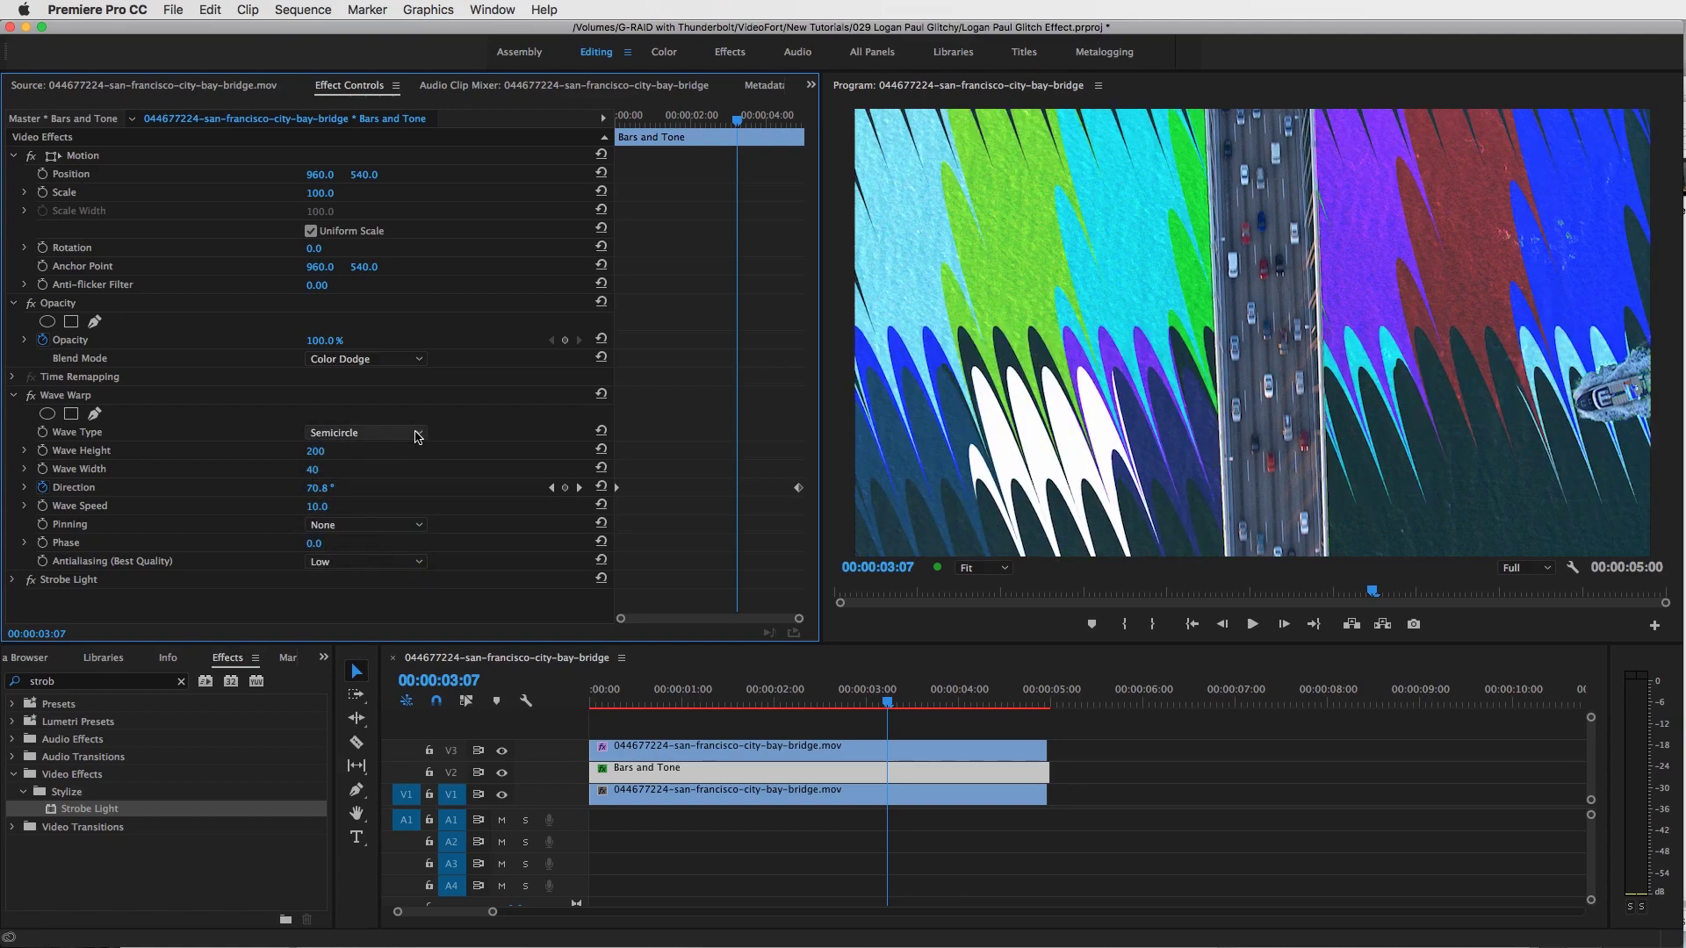
click(418, 436)
click(392, 560)
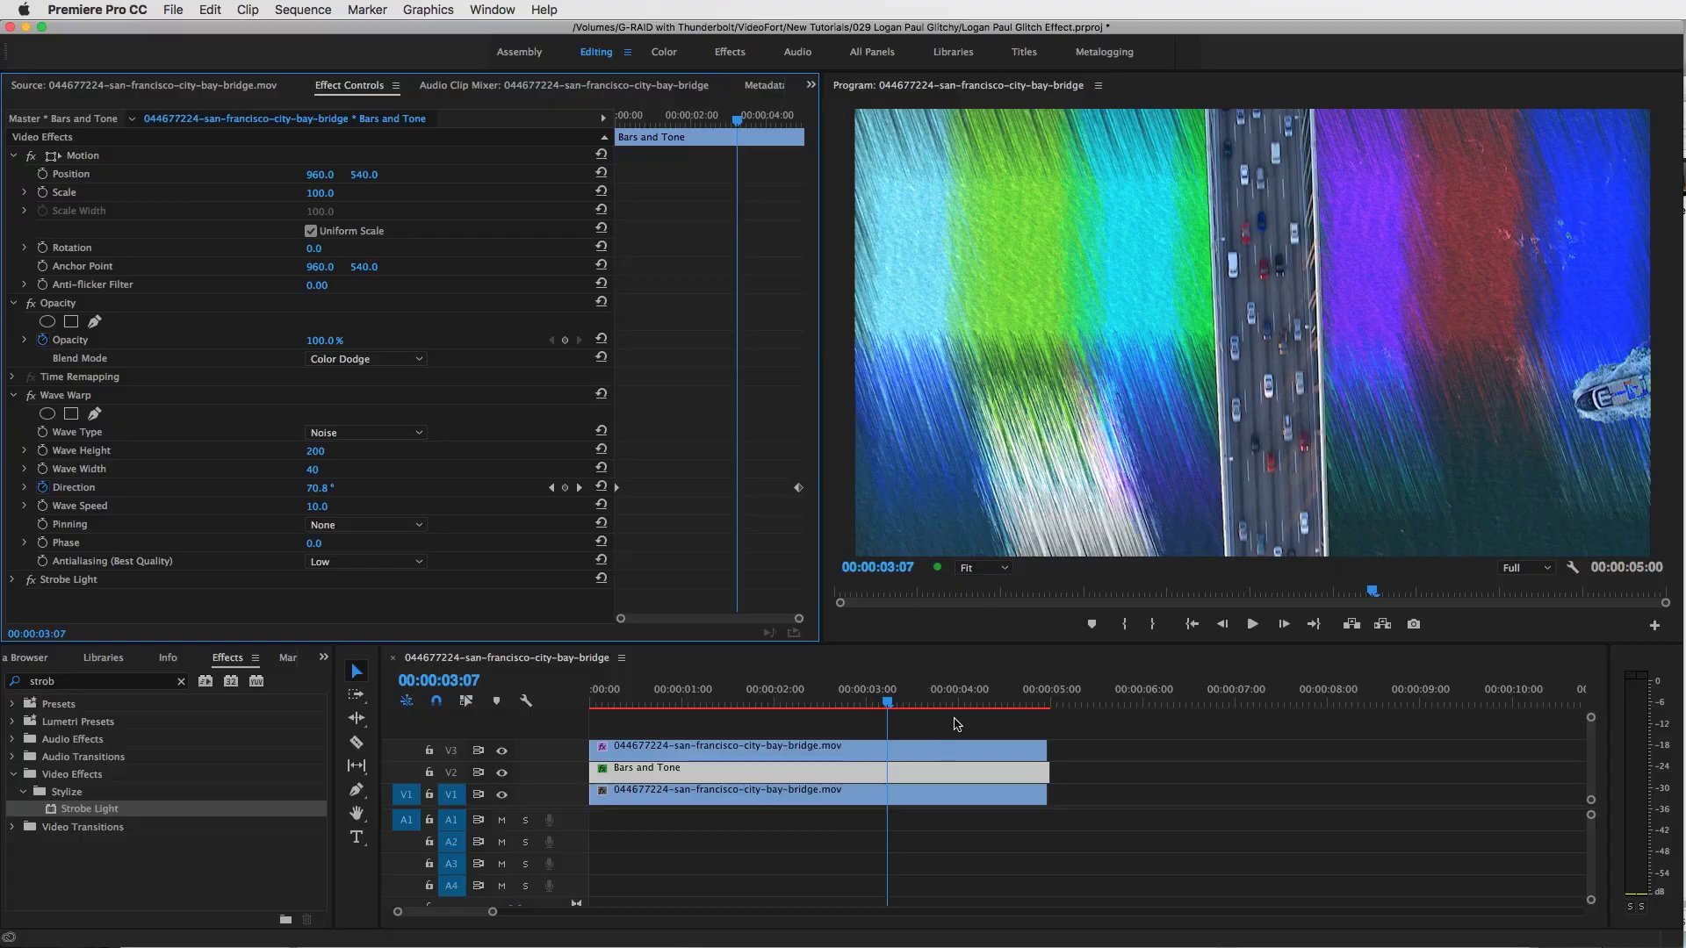